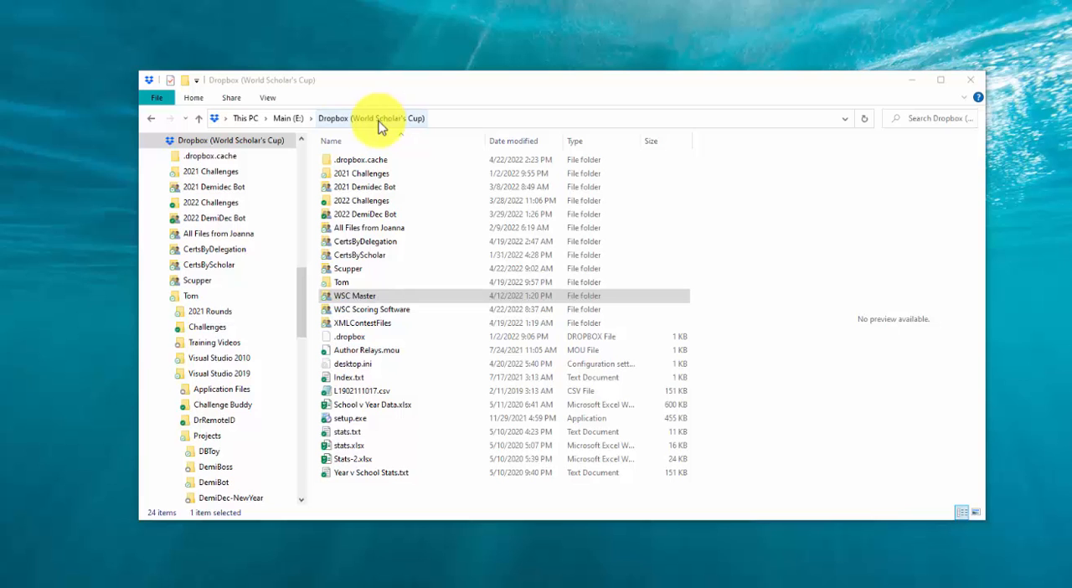
# Step: Launch Tagster from the Tagster folder inside WSC Master's Rounds folder
pyautogui.doubleClick(354, 297)
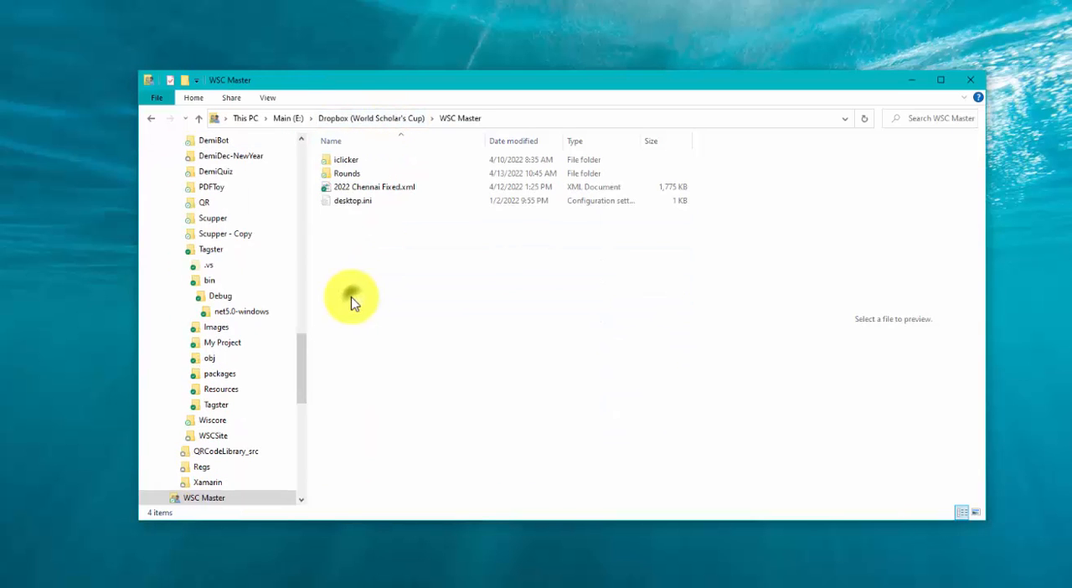
pyautogui.doubleClick(345, 174)
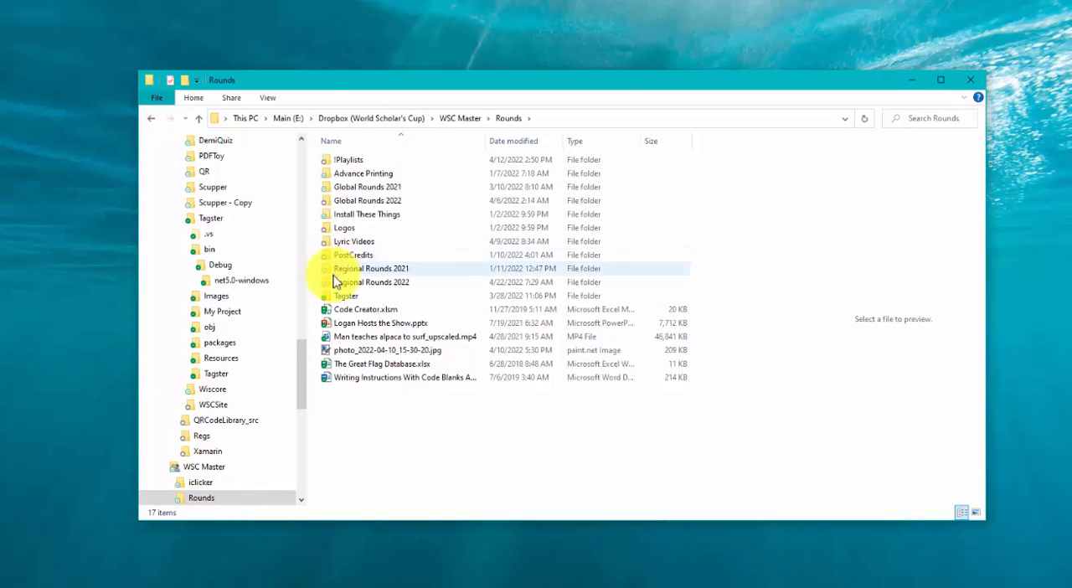
pyautogui.doubleClick(336, 295)
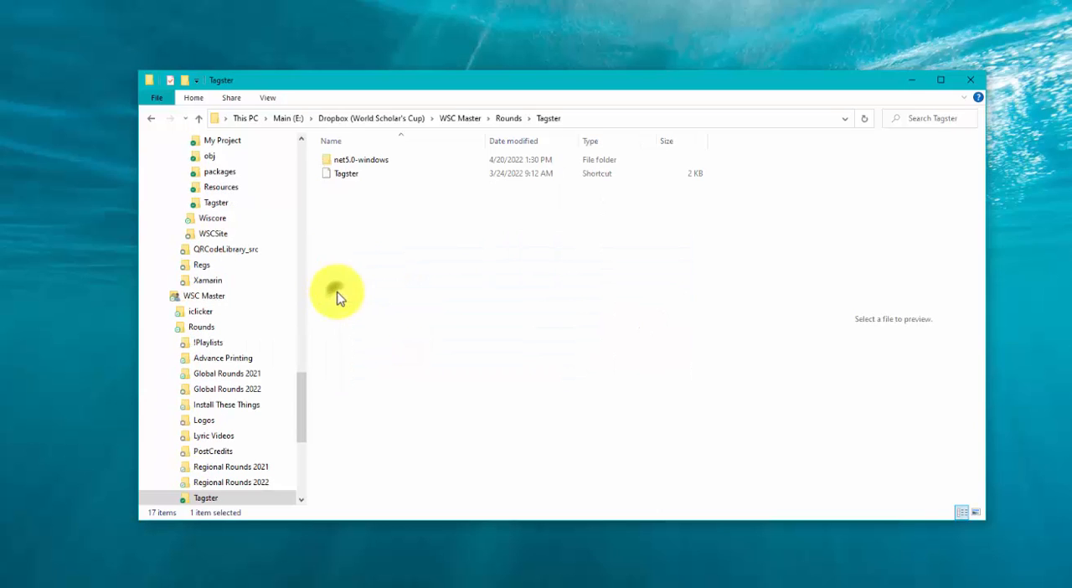
pyautogui.click(346, 176)
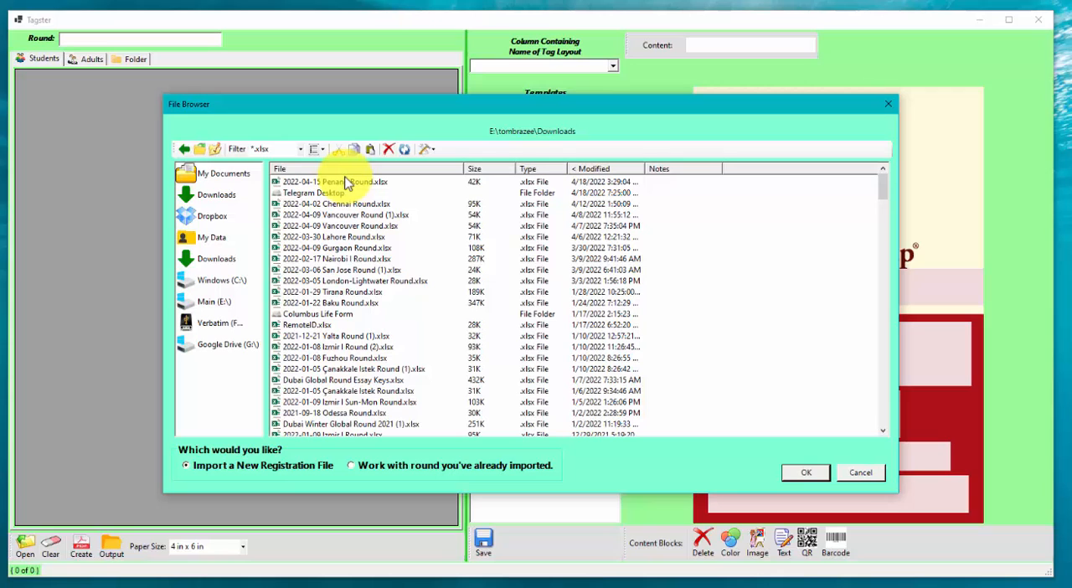
# Step: Delete Penang.xml from the rounds that have already been imported
pyautogui.click(351, 465)
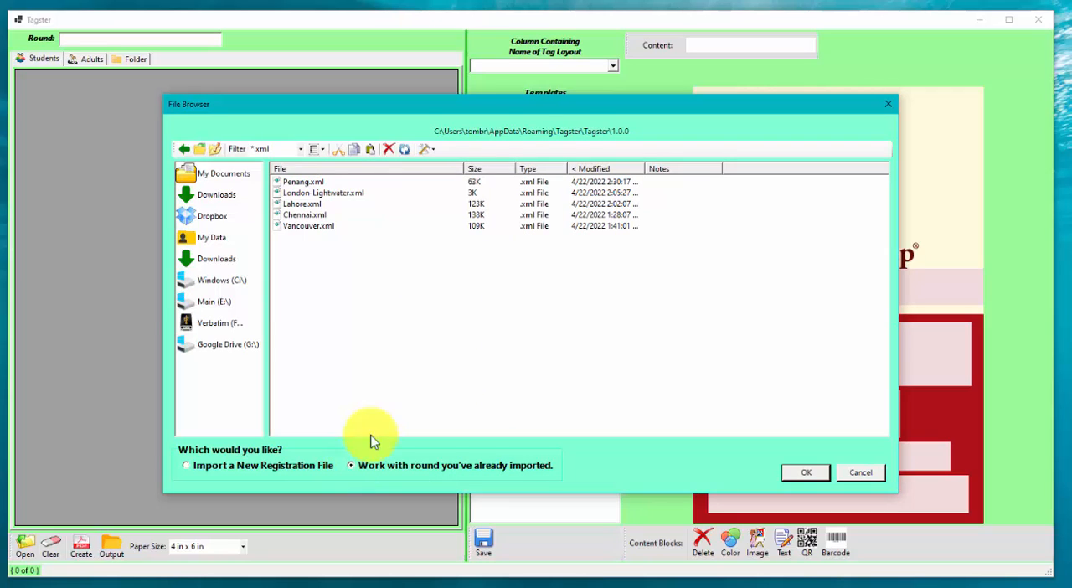
pyautogui.rightClick(308, 186)
pyautogui.click(328, 301)
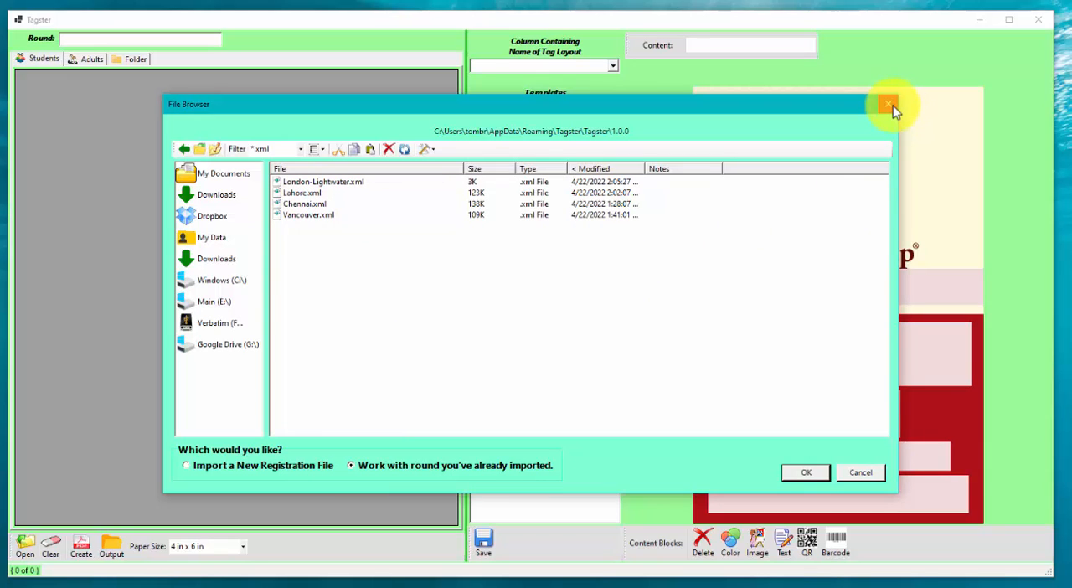
# Step: Import 2022-04-15 Penang Round.xlsx as a new registration file, with Junior and Senior as student tables and DAA as the adult table
pyautogui.click(187, 465)
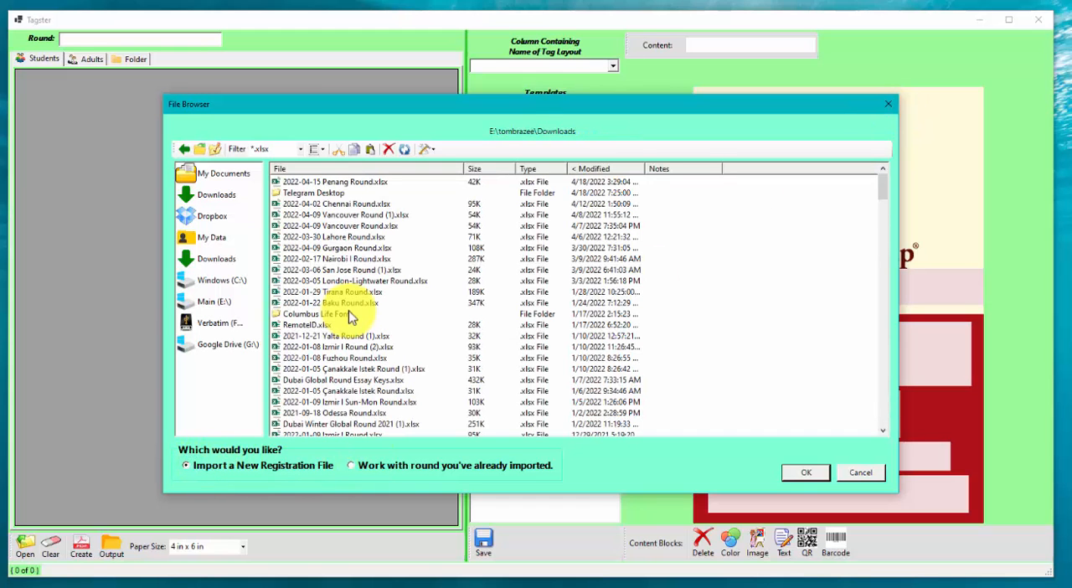
pyautogui.click(335, 182)
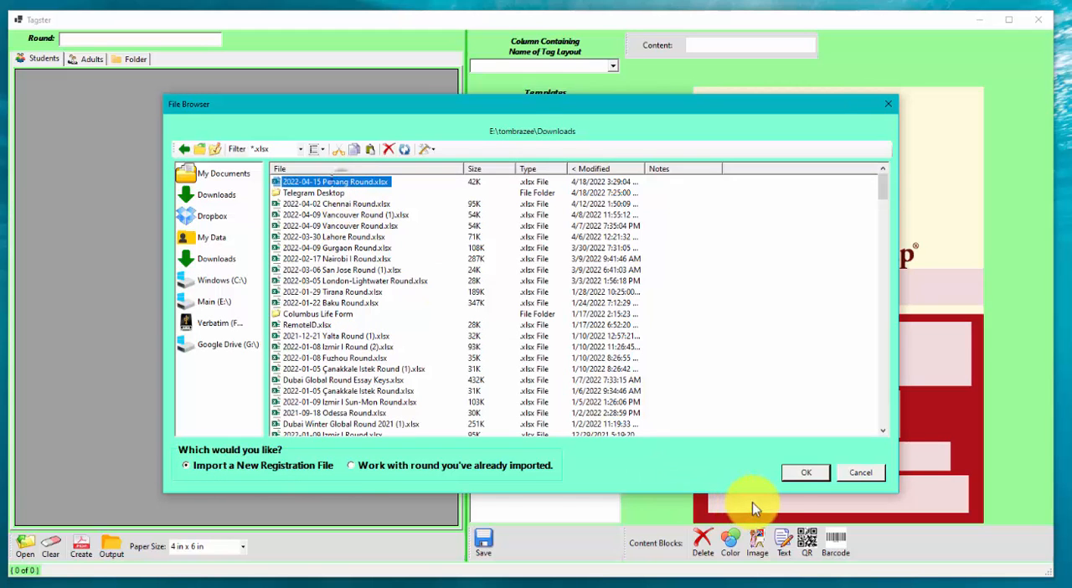
pyautogui.click(796, 473)
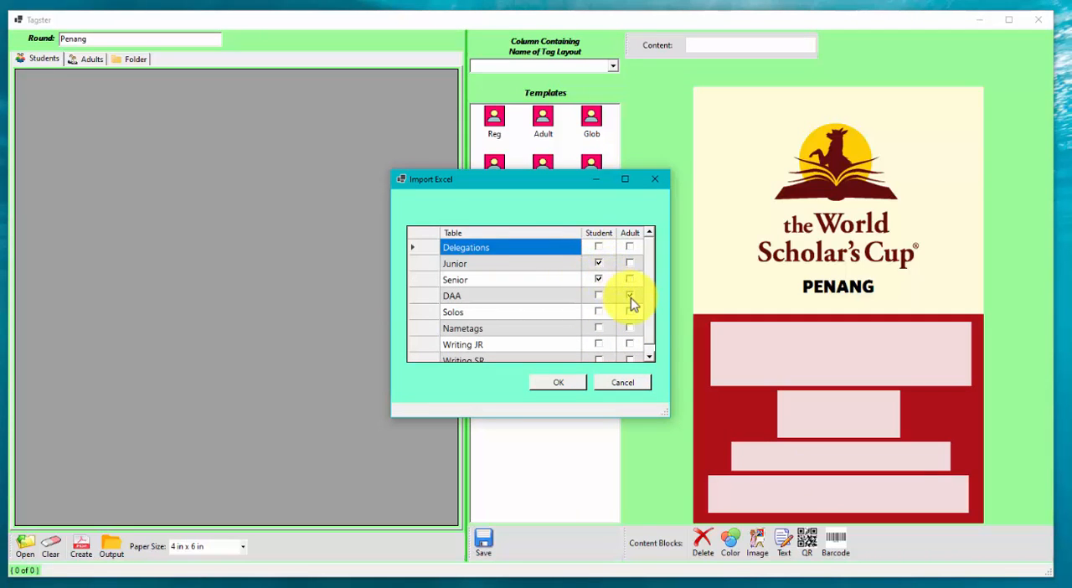
pyautogui.click(571, 385)
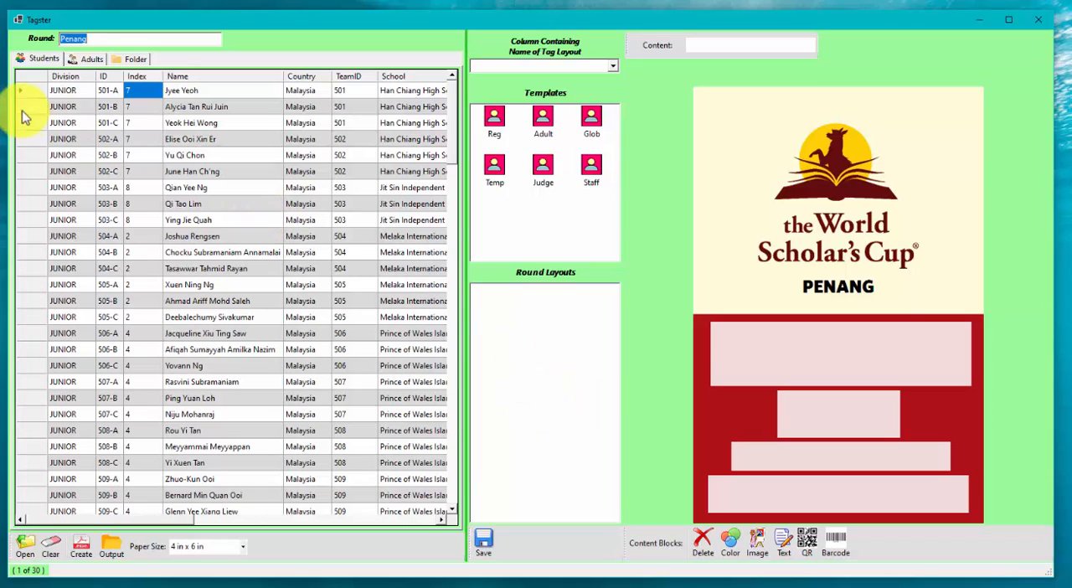
# Step: Sort the student list by Division and ID using the multi-select sort
pyautogui.click(74, 92)
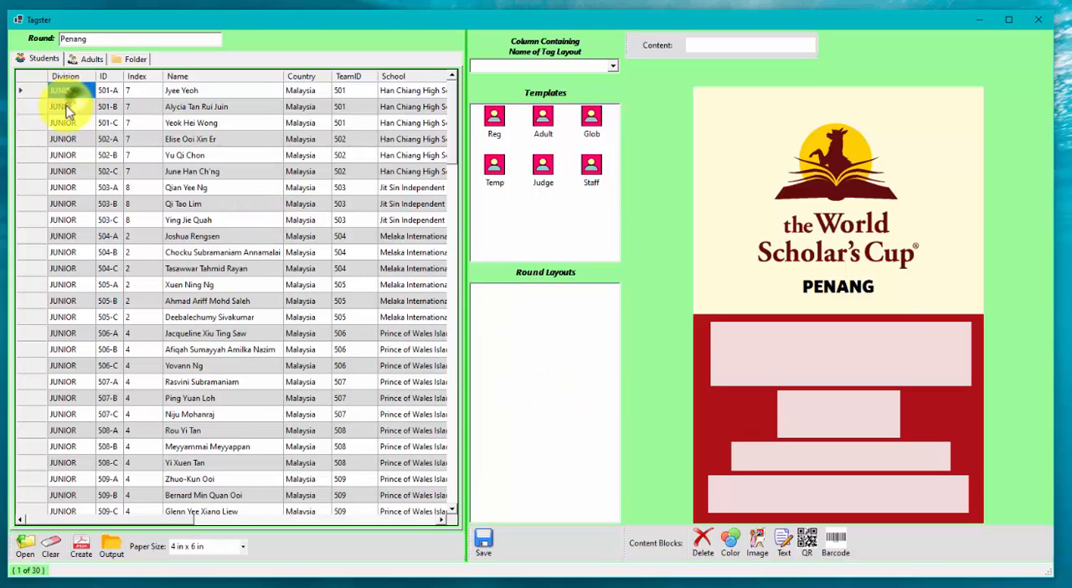
pyautogui.rightClick(114, 125)
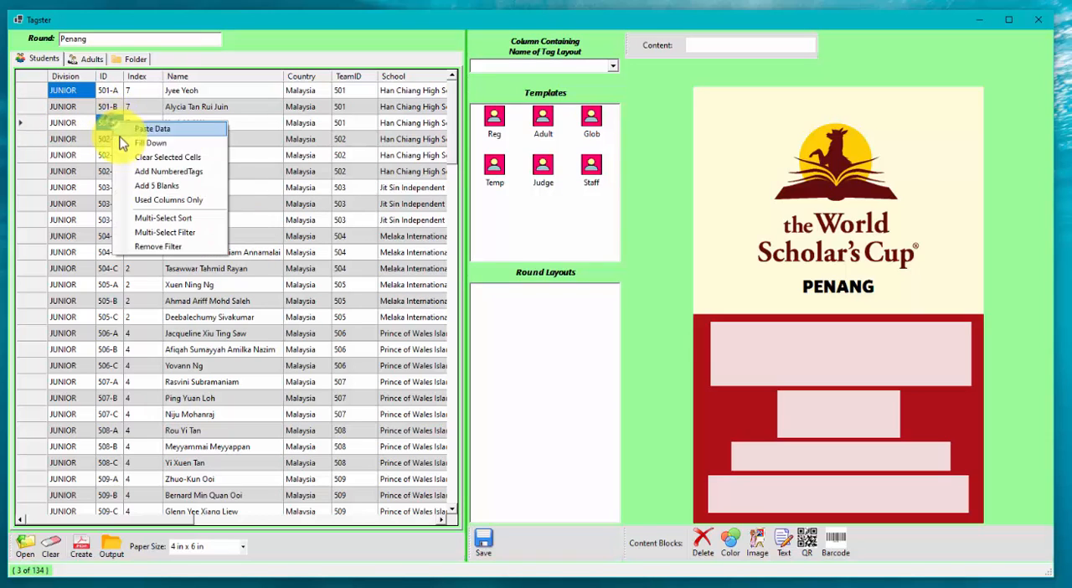
pyautogui.click(121, 218)
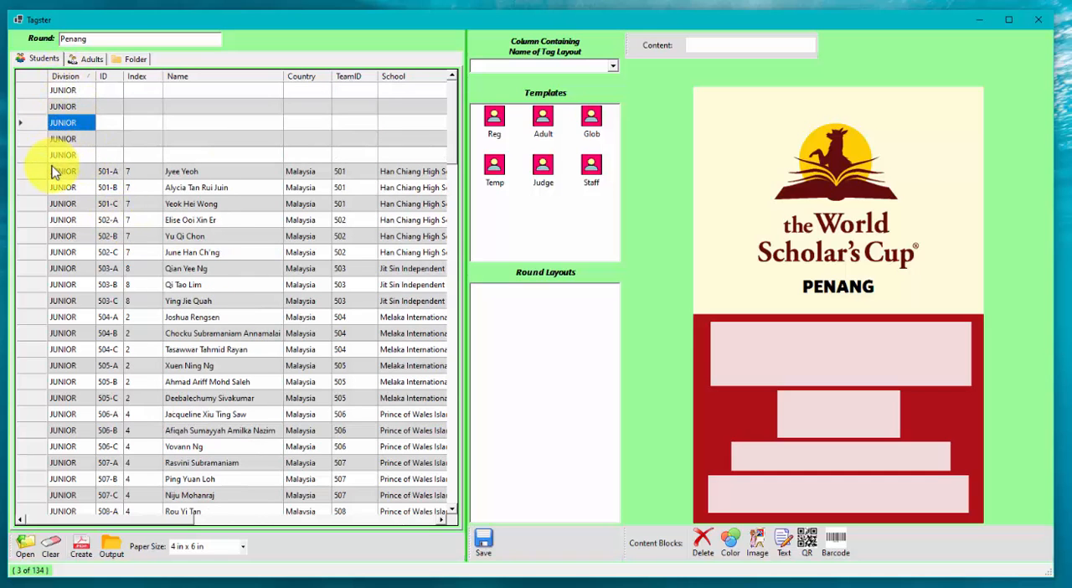
# Step: Examine the sorted student list for blank tag rows in the Junior and Senior divisions and check the options for adding blanks
pyautogui.scroll(-14, 52, 171)
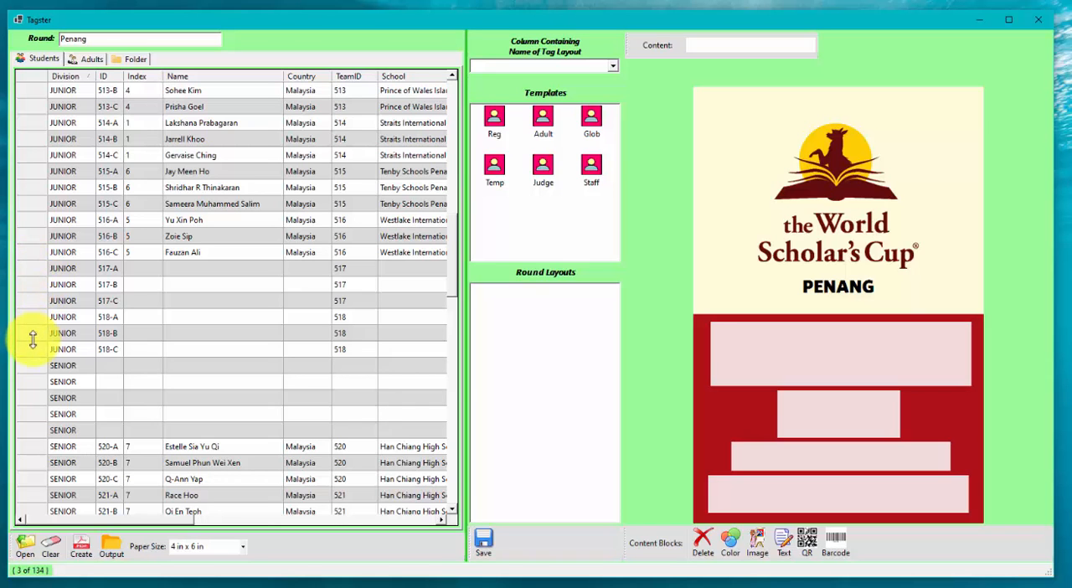
pyautogui.scroll(-13, 272, 331)
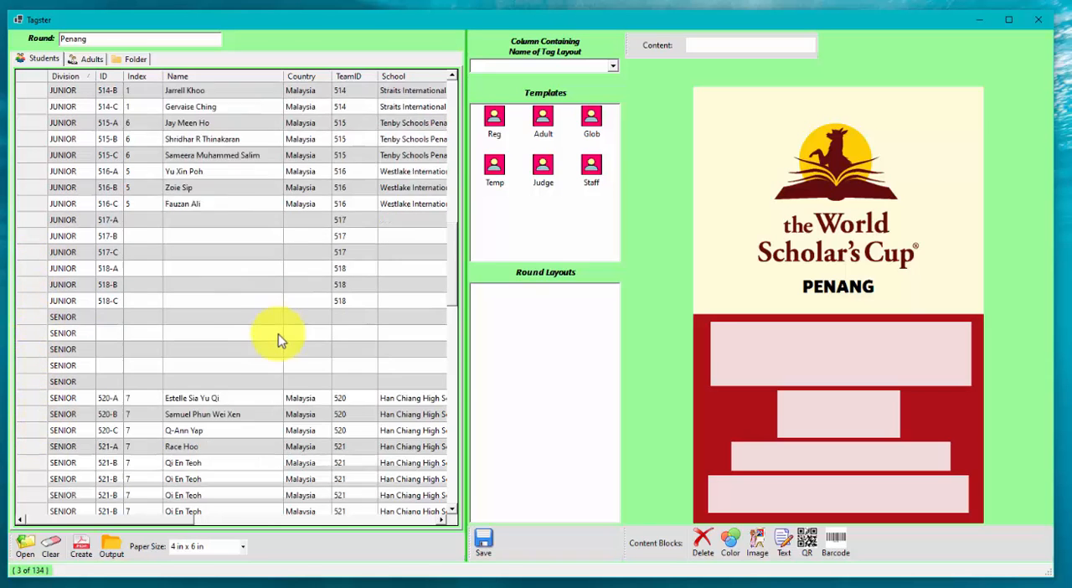
pyautogui.scroll(-6, 268, 313)
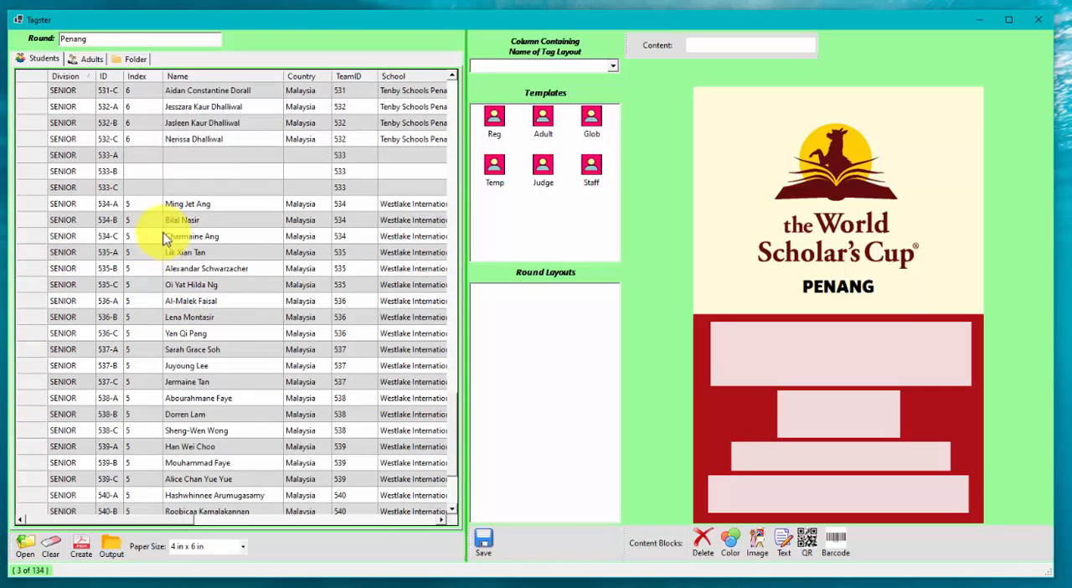
pyautogui.scroll(1, 167, 221)
pyautogui.moveTo(32, 215); pyautogui.dragTo(32, 233)
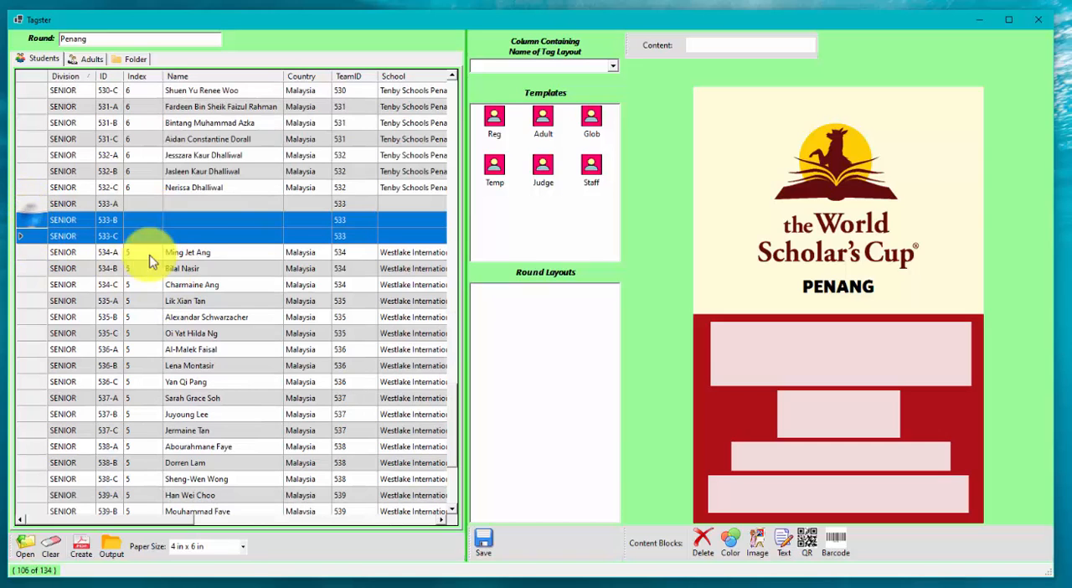
pyautogui.scroll(-4, 257, 272)
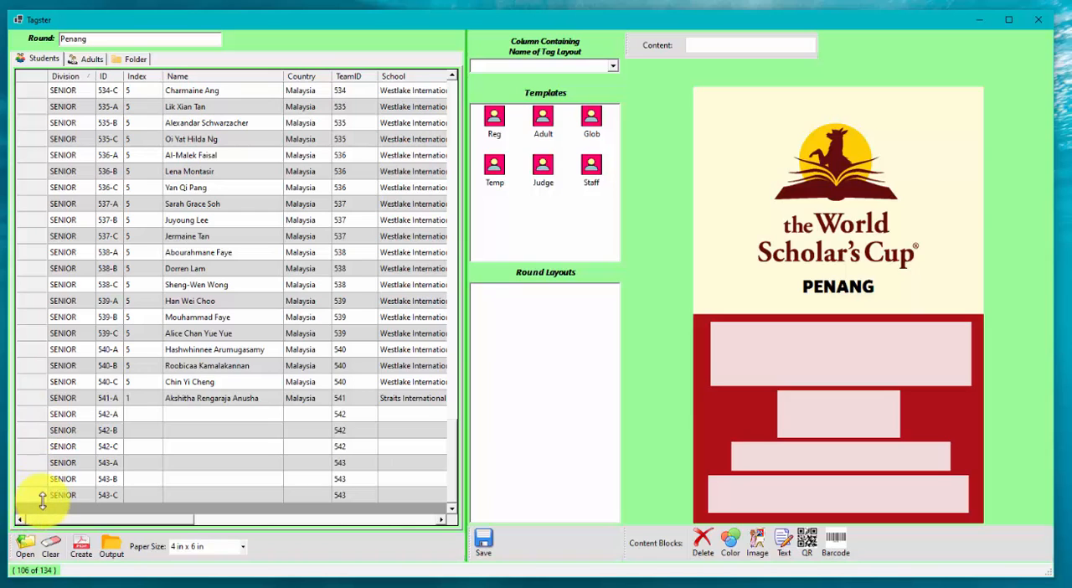
pyautogui.rightClick(145, 205)
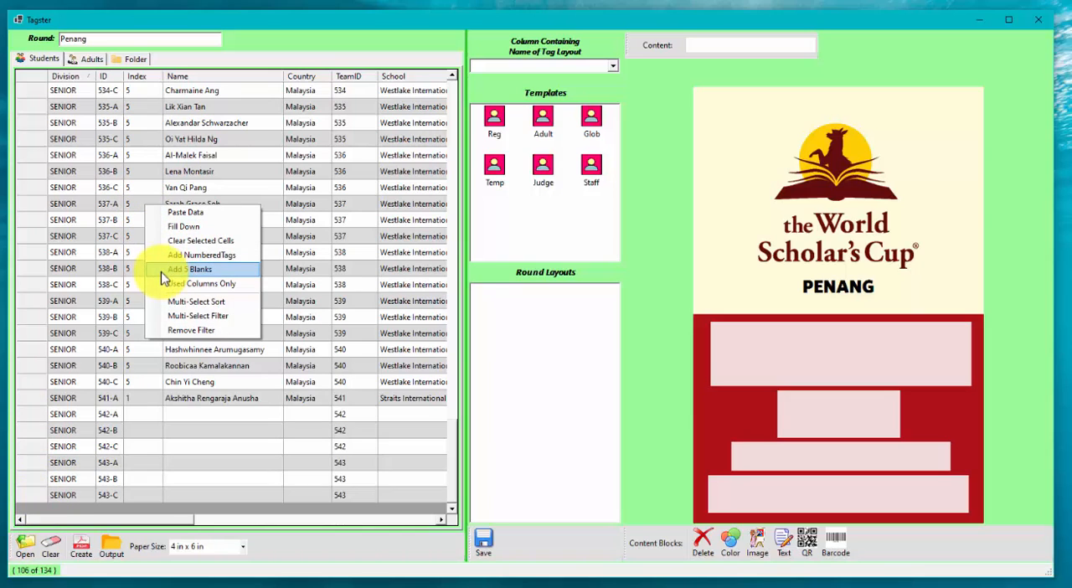
pyautogui.click(303, 123)
# Step: Add the staff members in the seventh through eleventh rows of the staff roster to the adults list
pyautogui.click(86, 58)
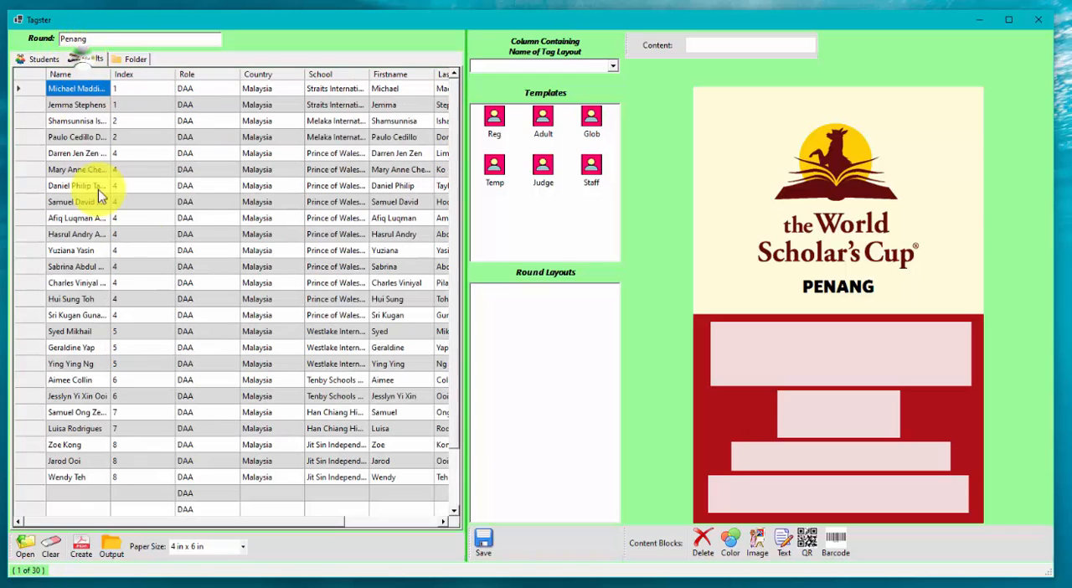
pyautogui.scroll(-2, 193, 193)
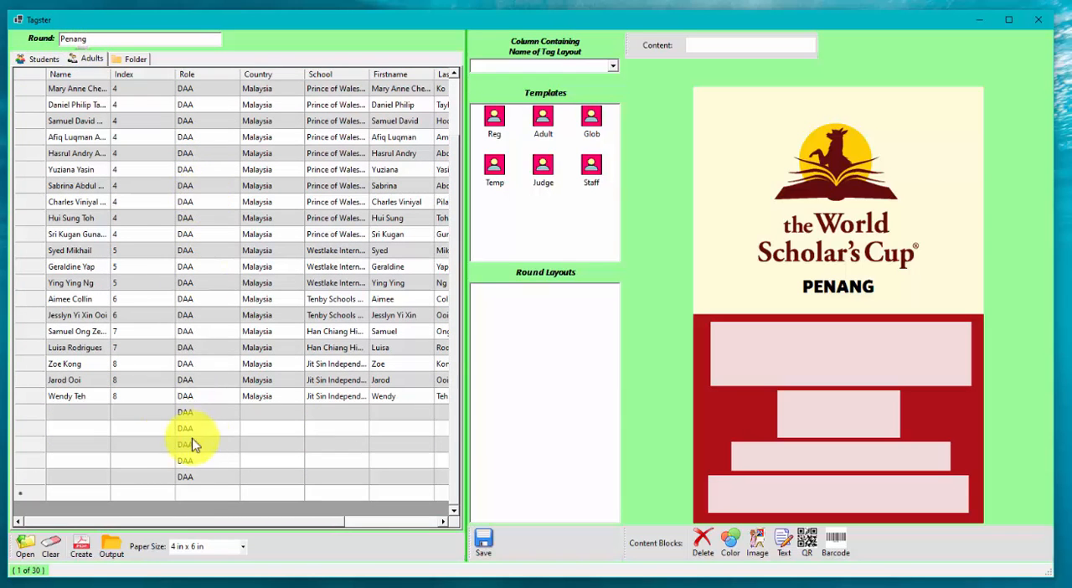
pyautogui.moveTo(19, 412); pyautogui.dragTo(22, 477)
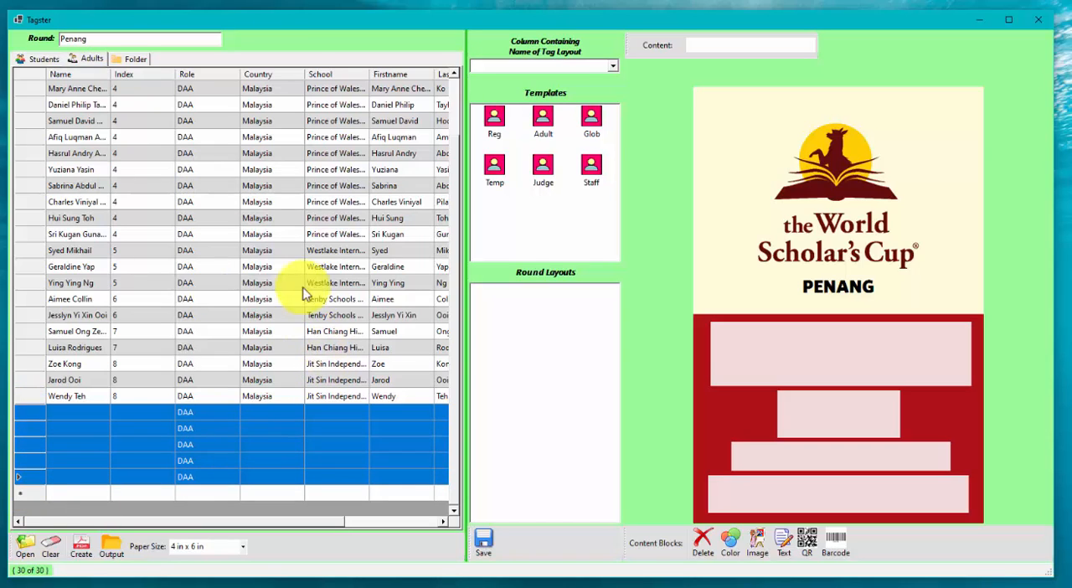
pyautogui.rightClick(164, 154)
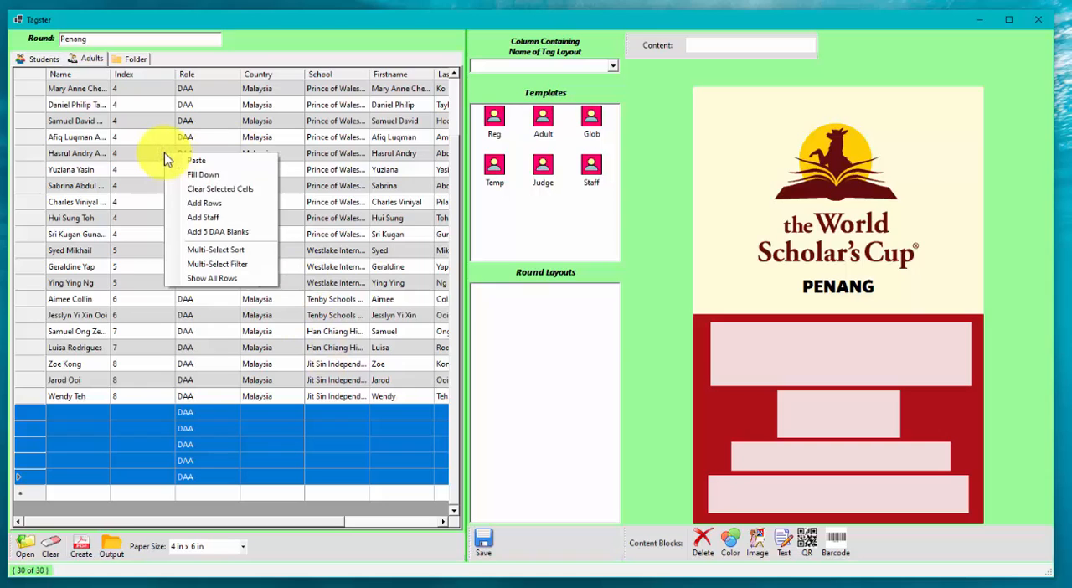
pyautogui.click(185, 219)
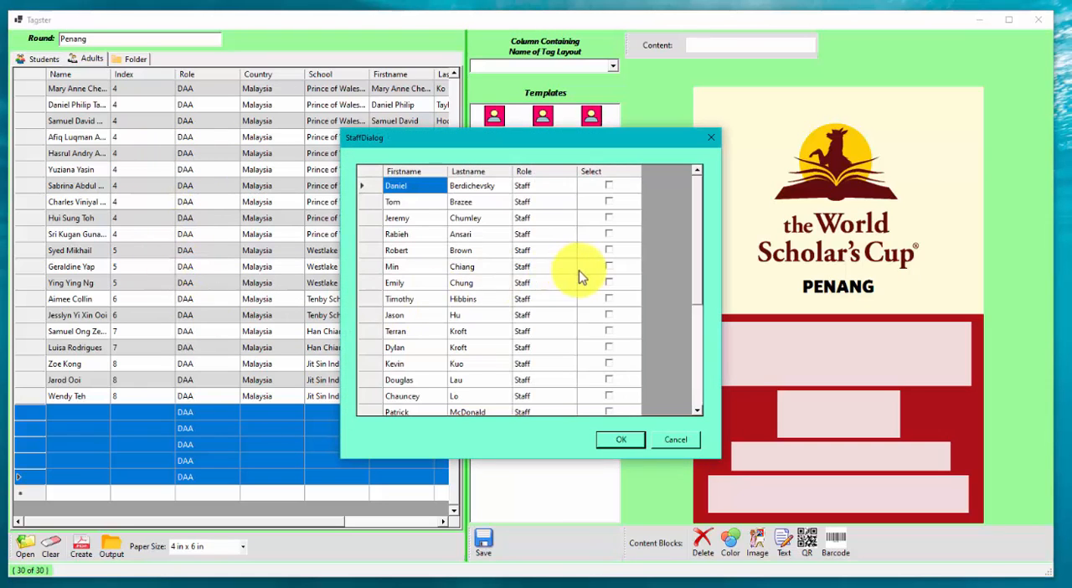
pyautogui.click(609, 284)
pyautogui.click(608, 299)
pyautogui.click(609, 315)
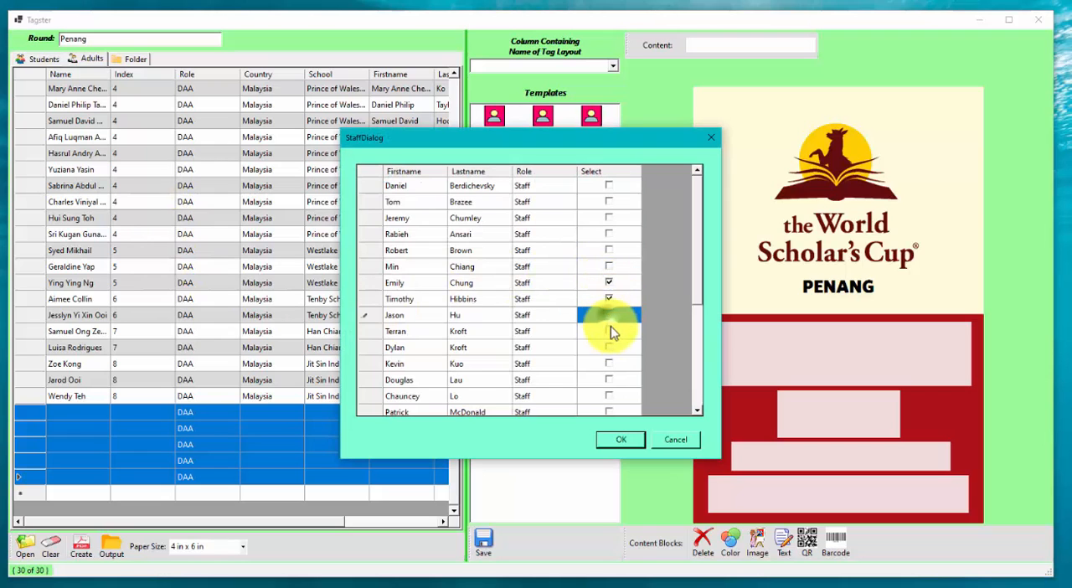
pyautogui.click(611, 333)
pyautogui.click(608, 346)
pyautogui.click(620, 439)
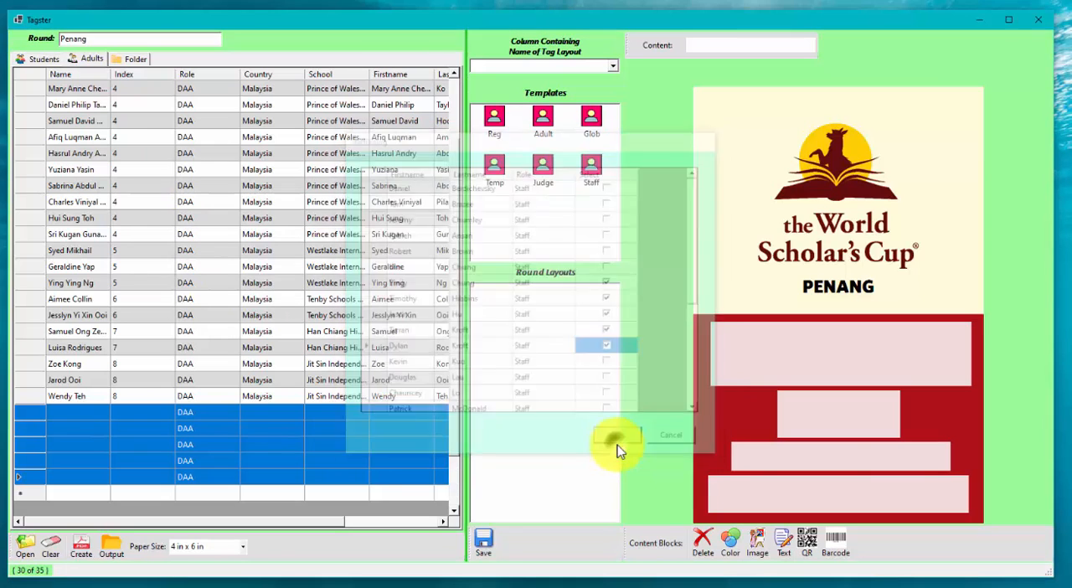
# Step: Review the roles in the adults list, including the staff rows, and the additional data columns in the student list
pyautogui.scroll(-2, 285, 493)
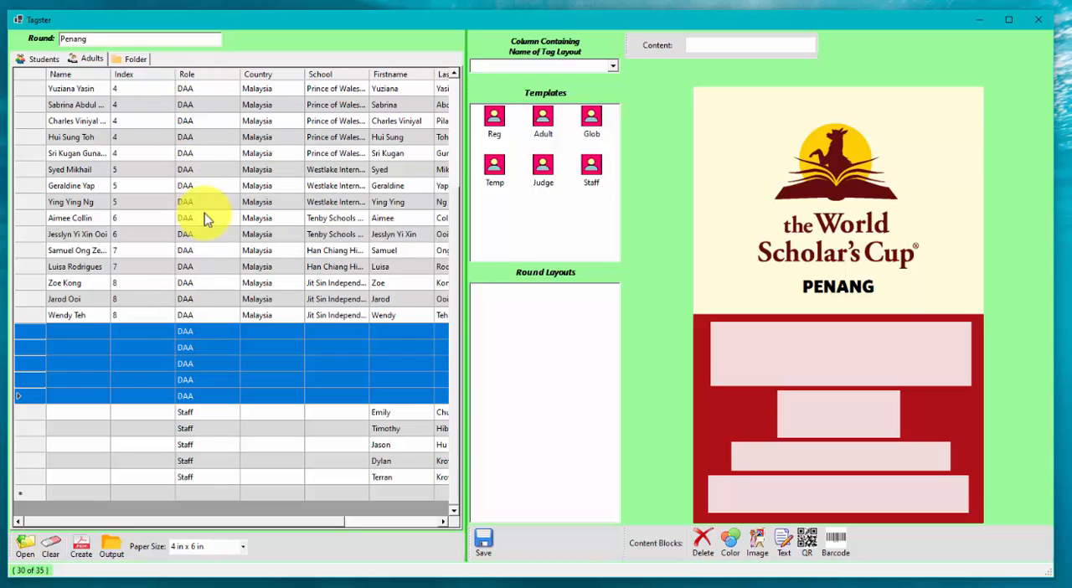
pyautogui.scroll(4, 204, 213)
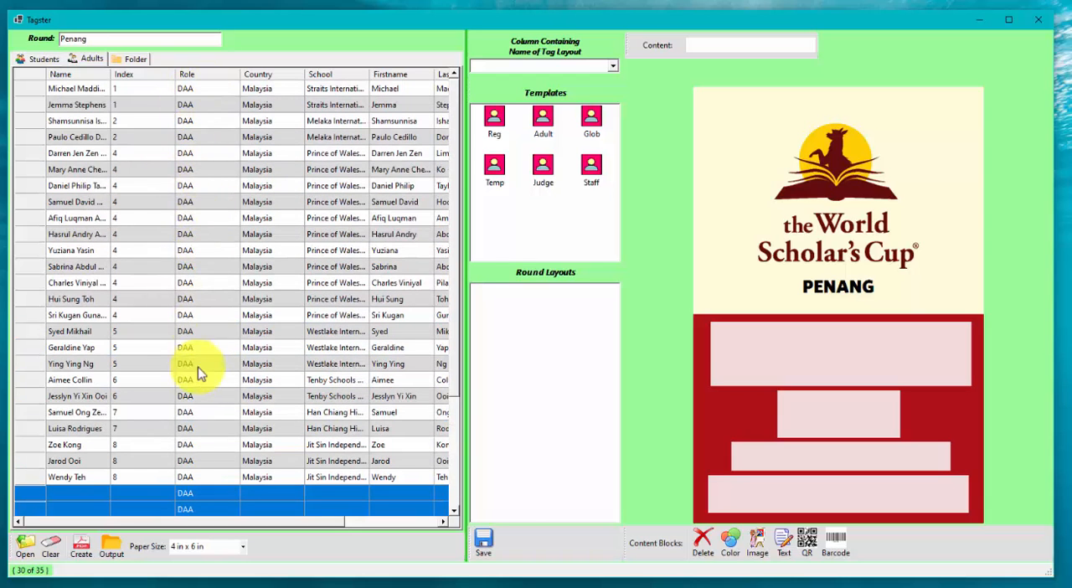
pyautogui.scroll(-4, 198, 377)
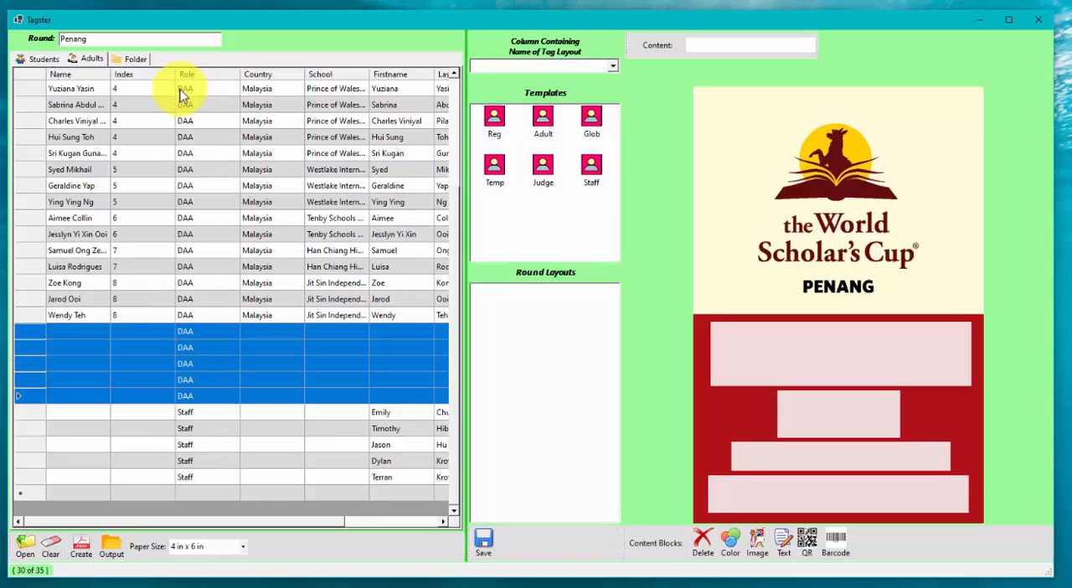
pyautogui.click(37, 60)
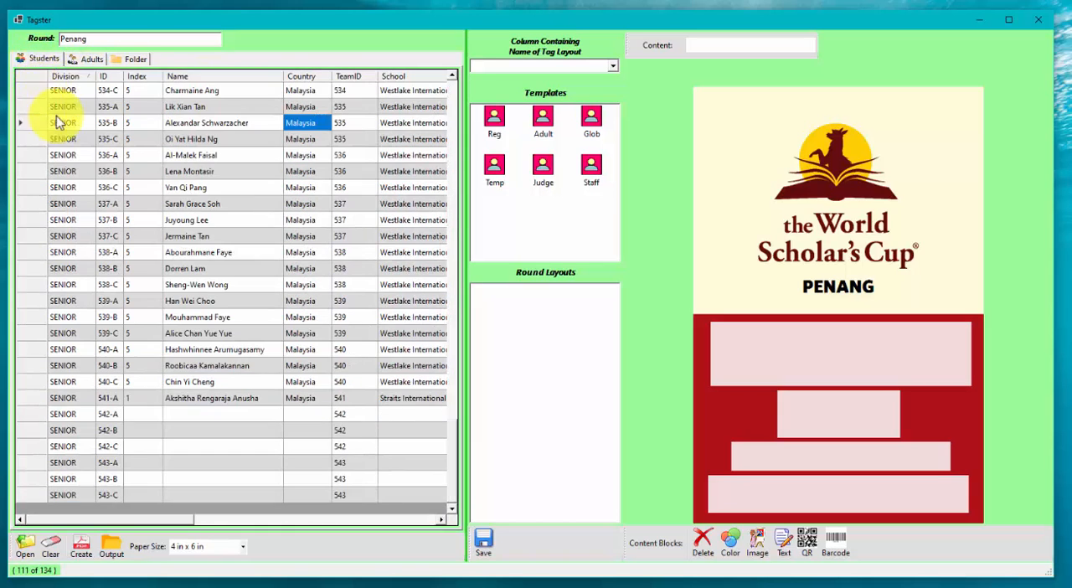
pyautogui.click(295, 520)
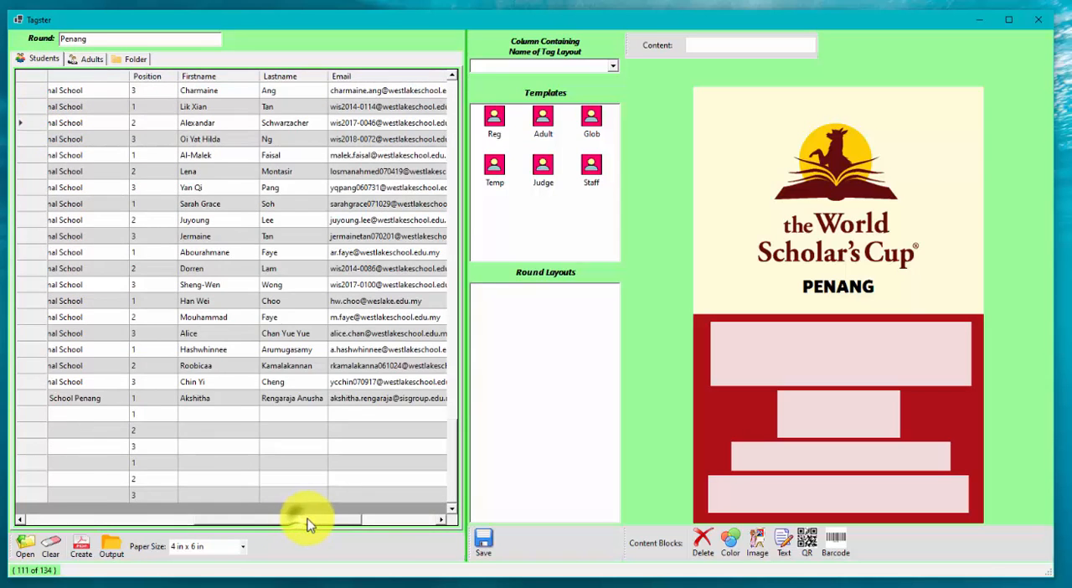
pyautogui.moveTo(307, 524); pyautogui.dragTo(2, 163)
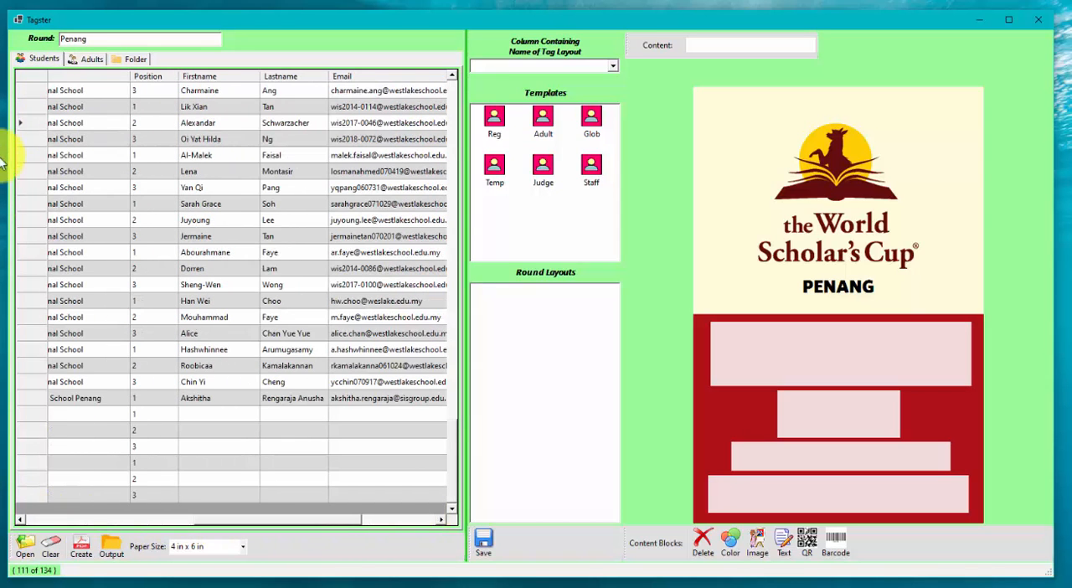
pyautogui.click(42, 520)
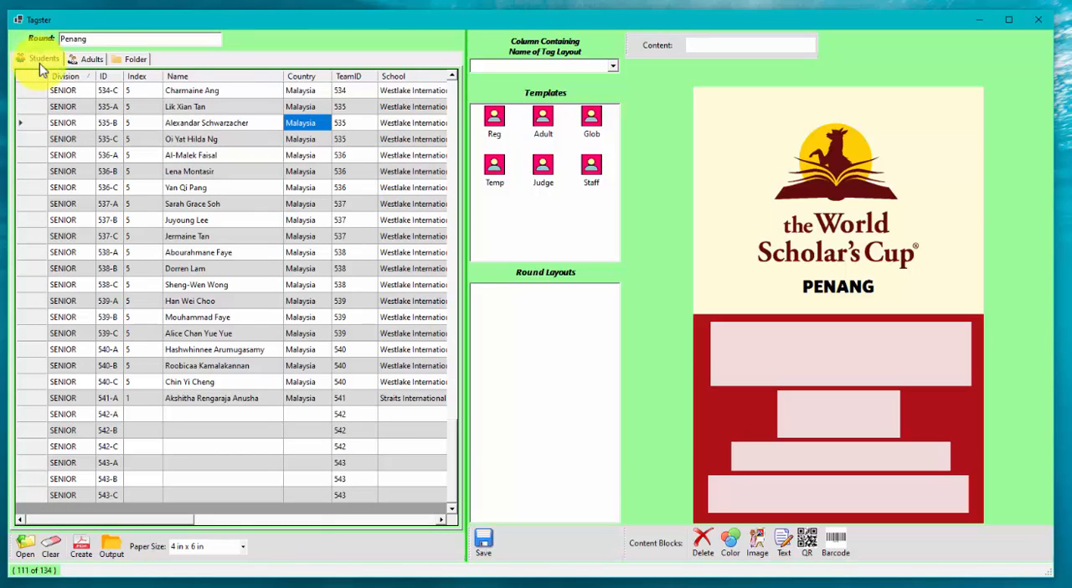
# Step: Set the column containing the tag layout name to Division for the students and Role for the adults
pyautogui.click(611, 70)
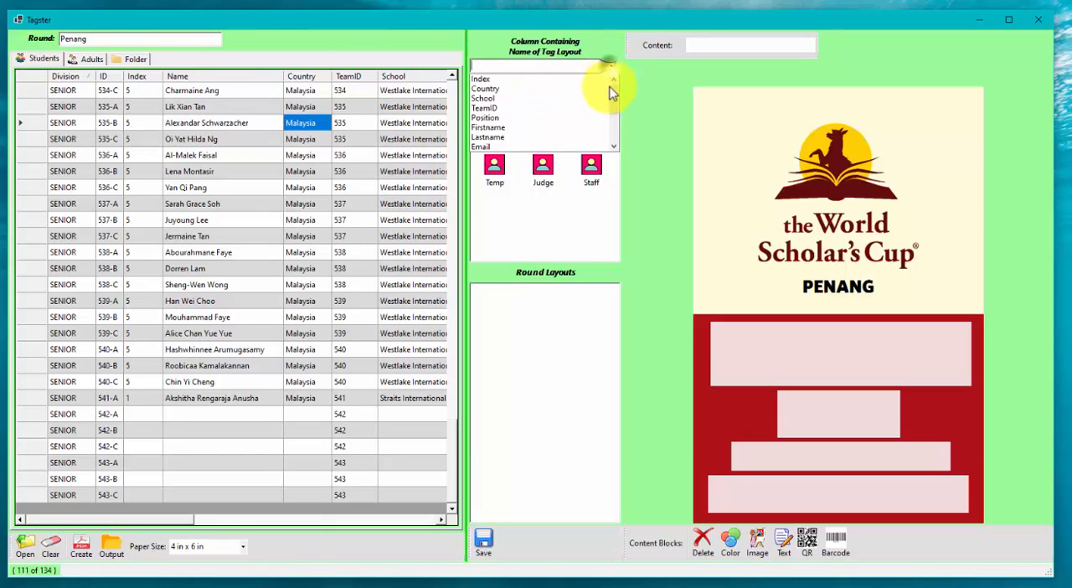
pyautogui.scroll(-3, 614, 110)
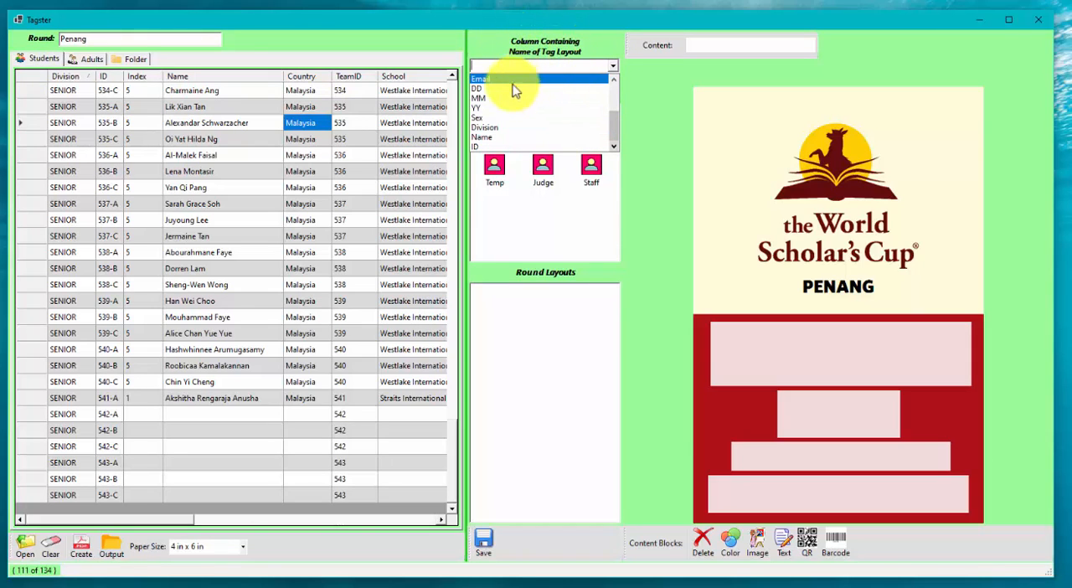
pyautogui.click(493, 130)
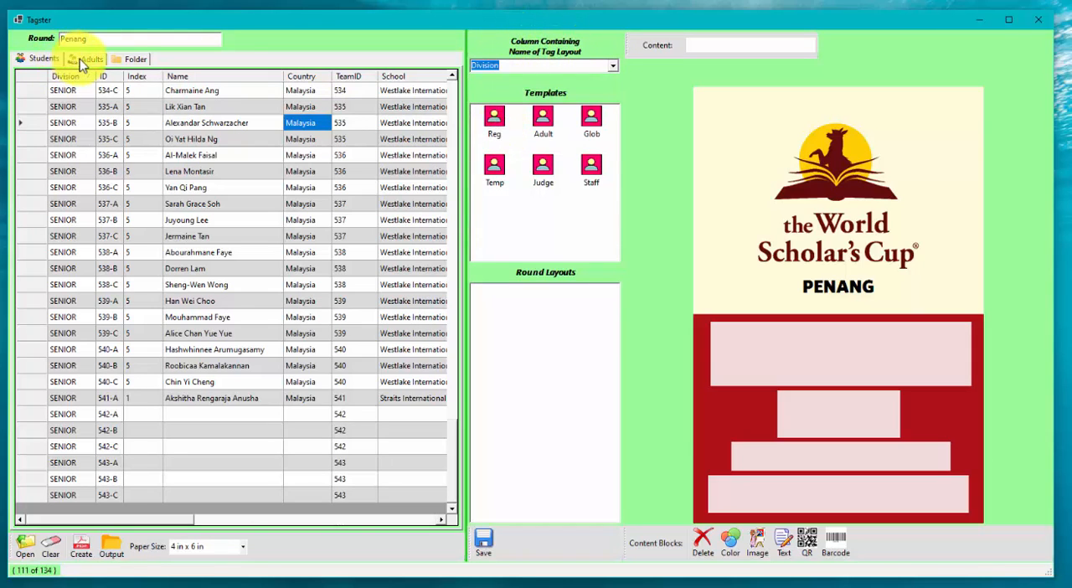
pyautogui.click(83, 59)
pyautogui.click(605, 64)
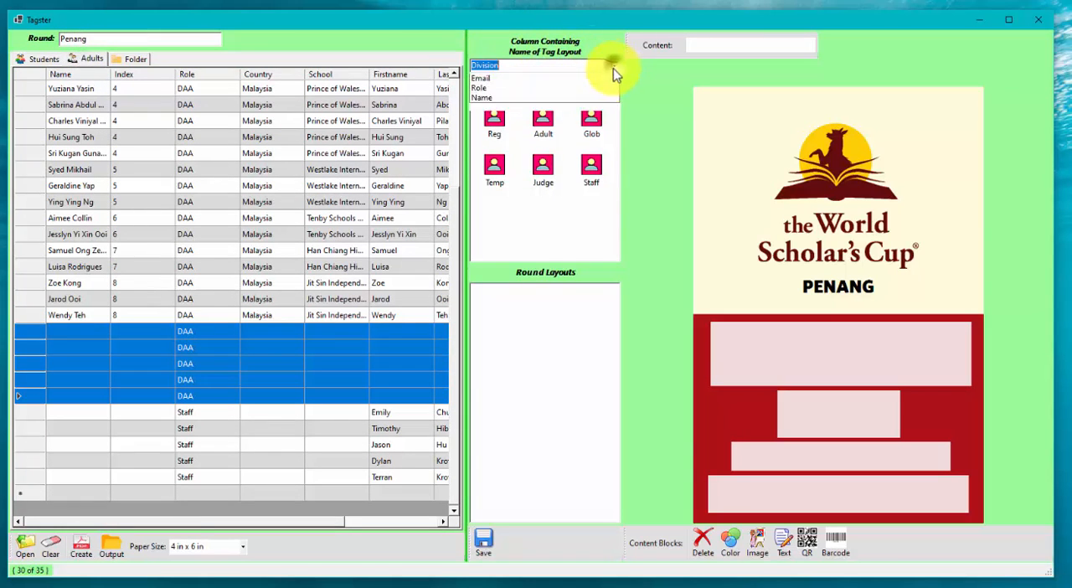
pyautogui.click(574, 143)
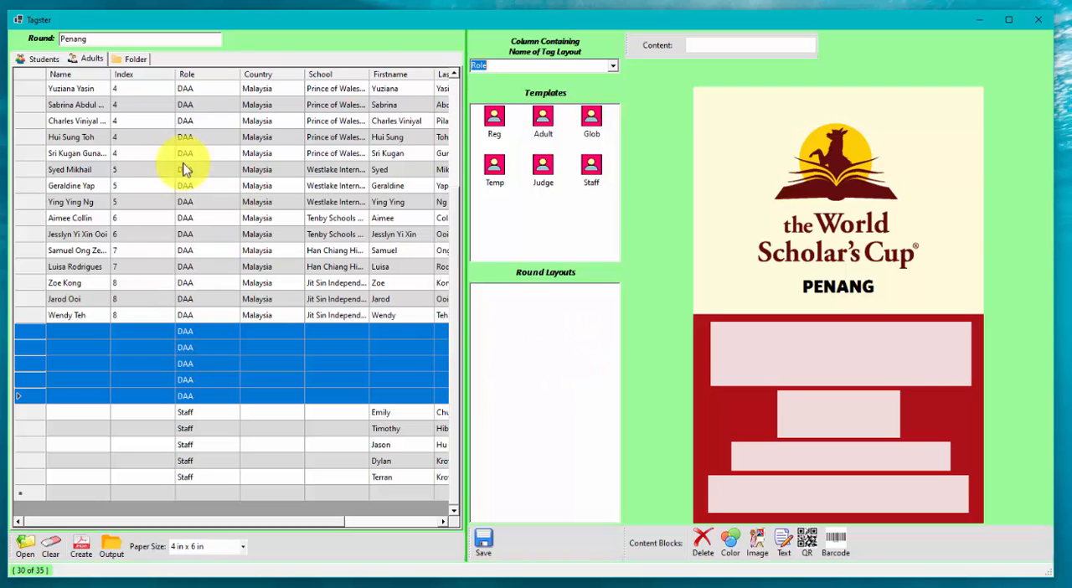
pyautogui.click(42, 58)
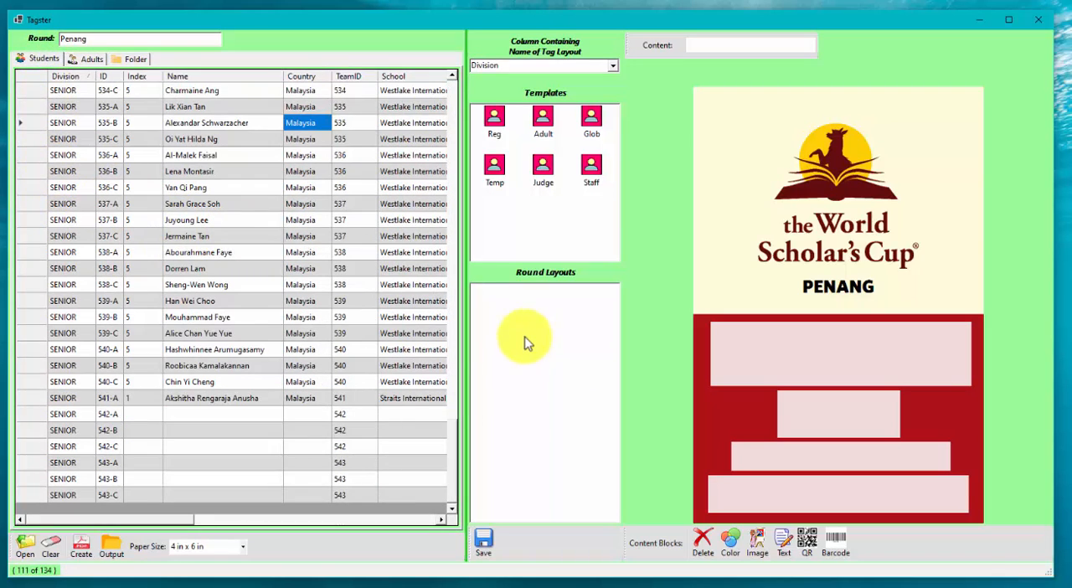
pyautogui.click(91, 58)
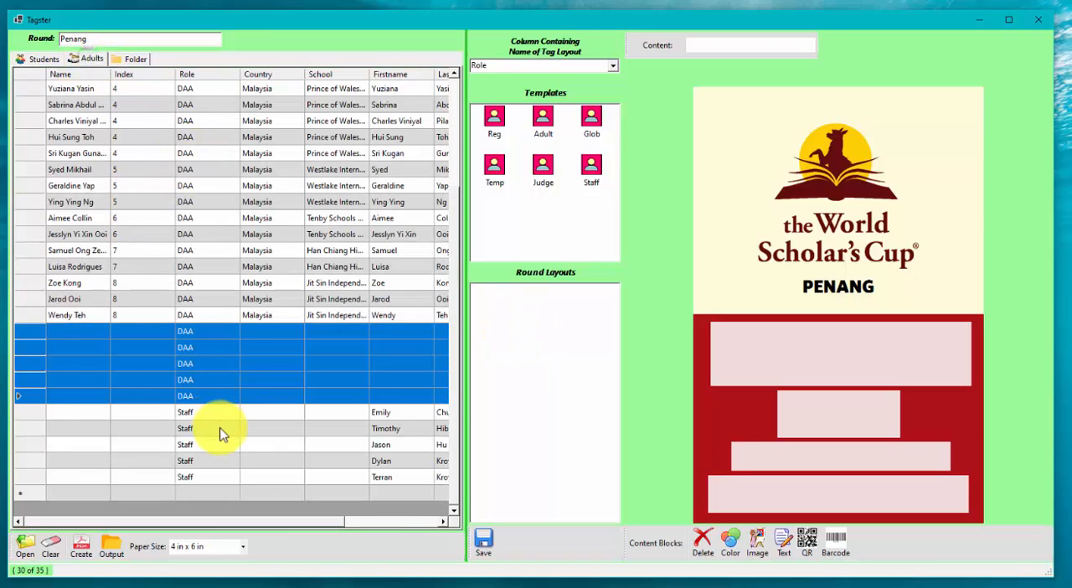
# Step: Add Junior and Senior round layouts based on the Reg template
pyautogui.moveTo(494, 119); pyautogui.dragTo(500, 305)
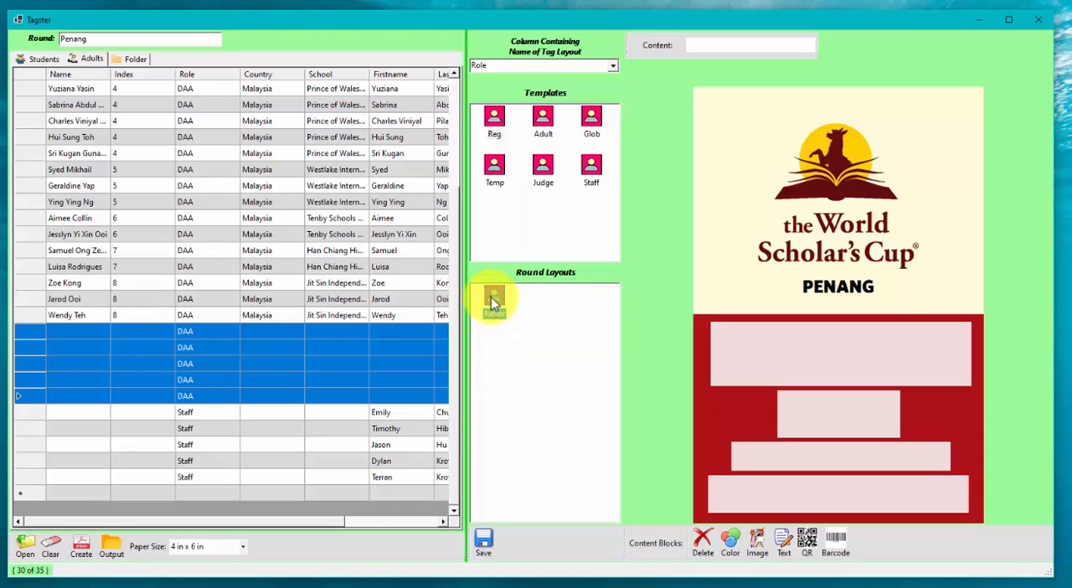
pyautogui.rightClick(492, 299)
pyautogui.click(506, 316)
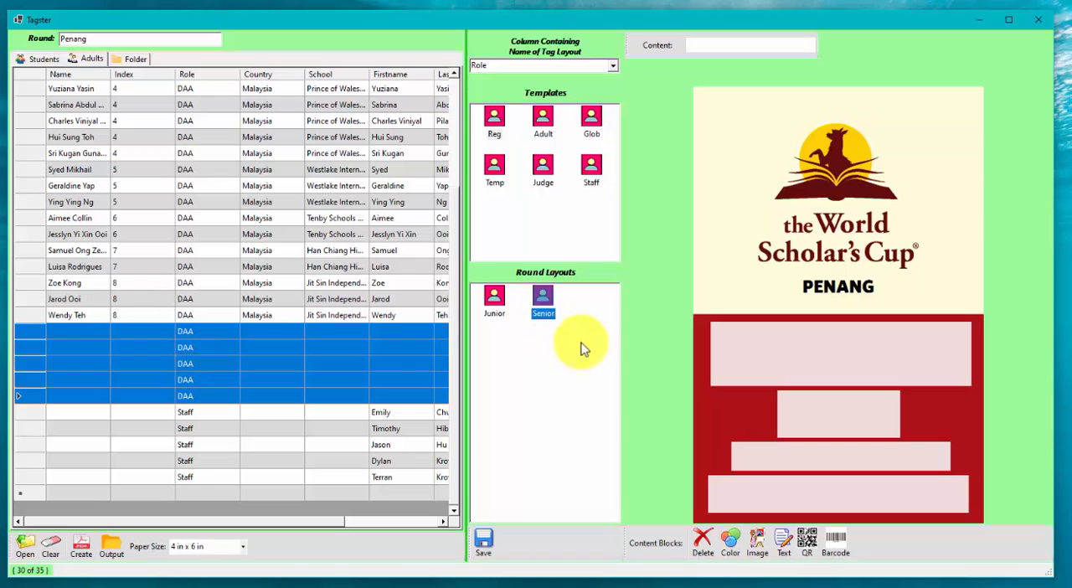
# Step: Change the red lower background block of the Senior layout to dark purple
pyautogui.click(703, 324)
pyautogui.click(636, 43)
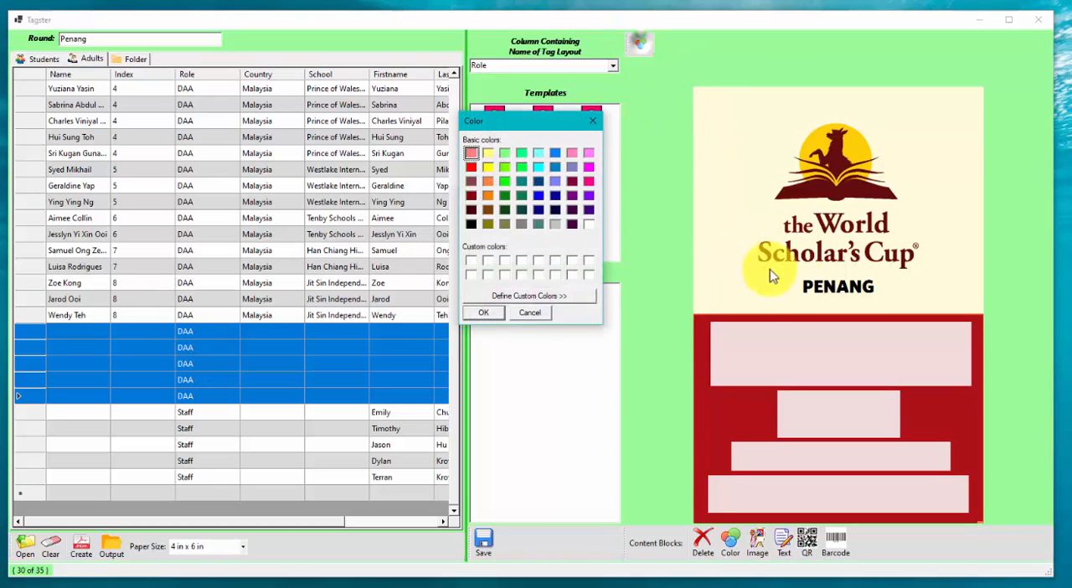
pyautogui.click(572, 211)
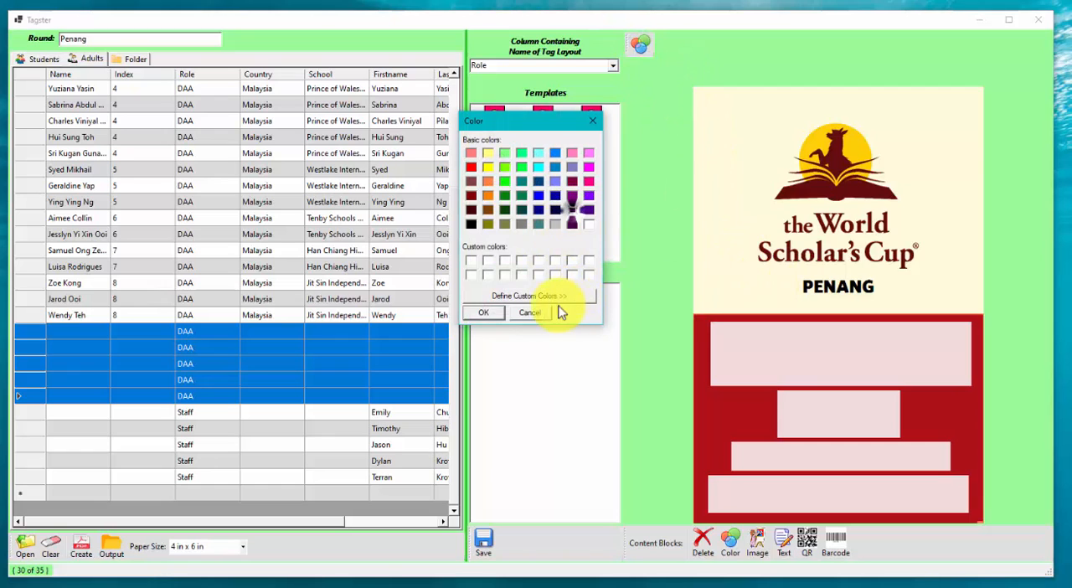
pyautogui.click(486, 313)
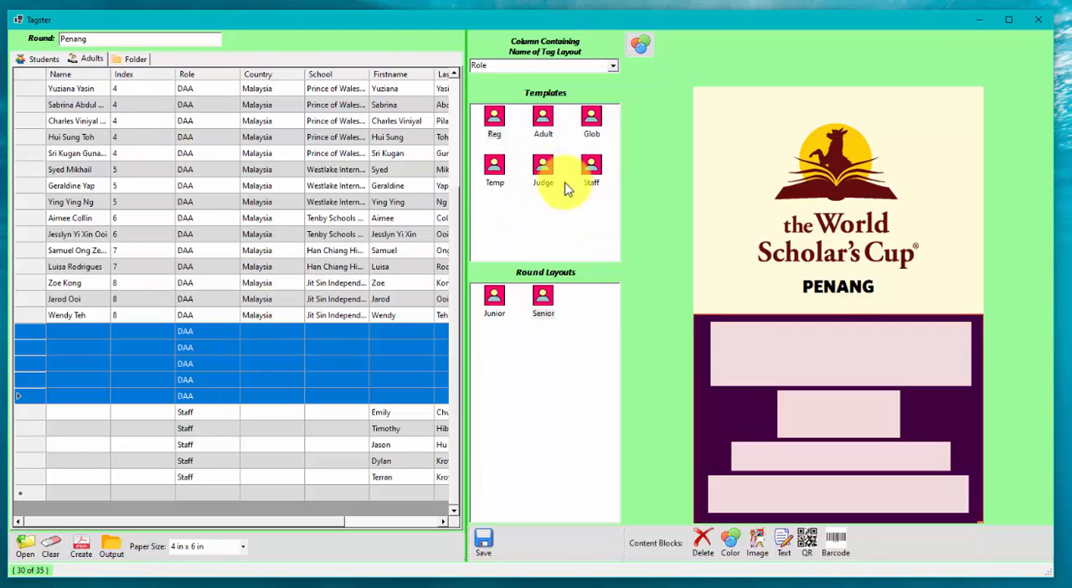
# Step: Add a DAA round layout from the Judge template and a Staff round layout from the Staff template
pyautogui.moveTo(542, 168); pyautogui.dragTo(586, 317)
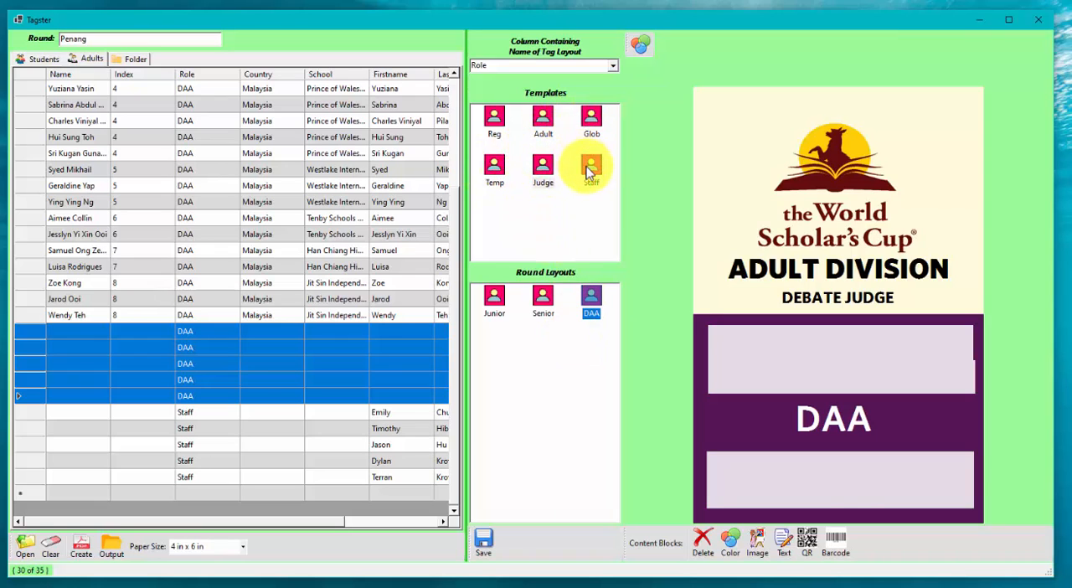
pyautogui.moveTo(589, 167); pyautogui.dragTo(505, 356)
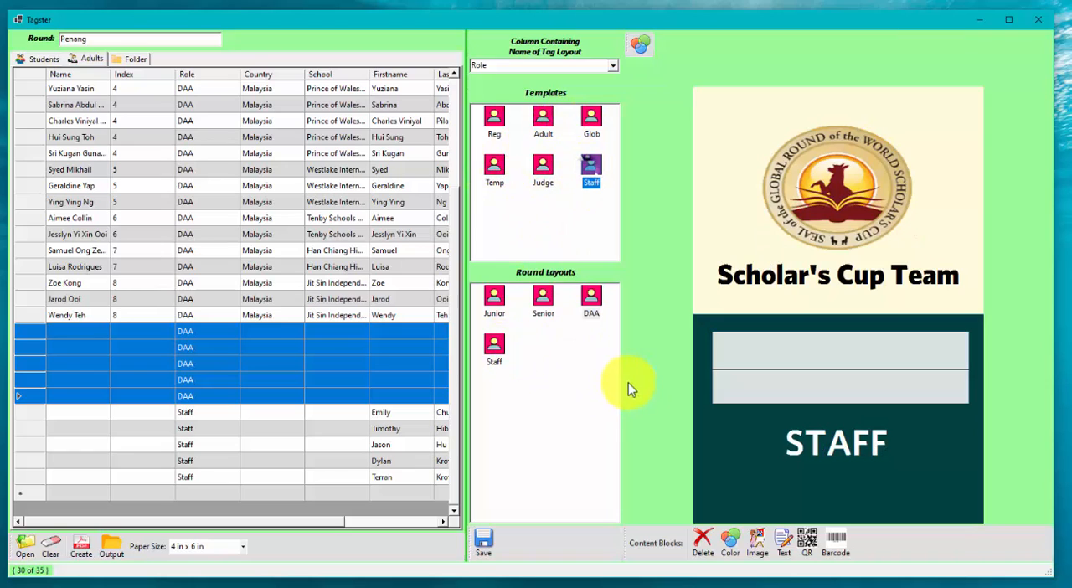
pyautogui.click(591, 388)
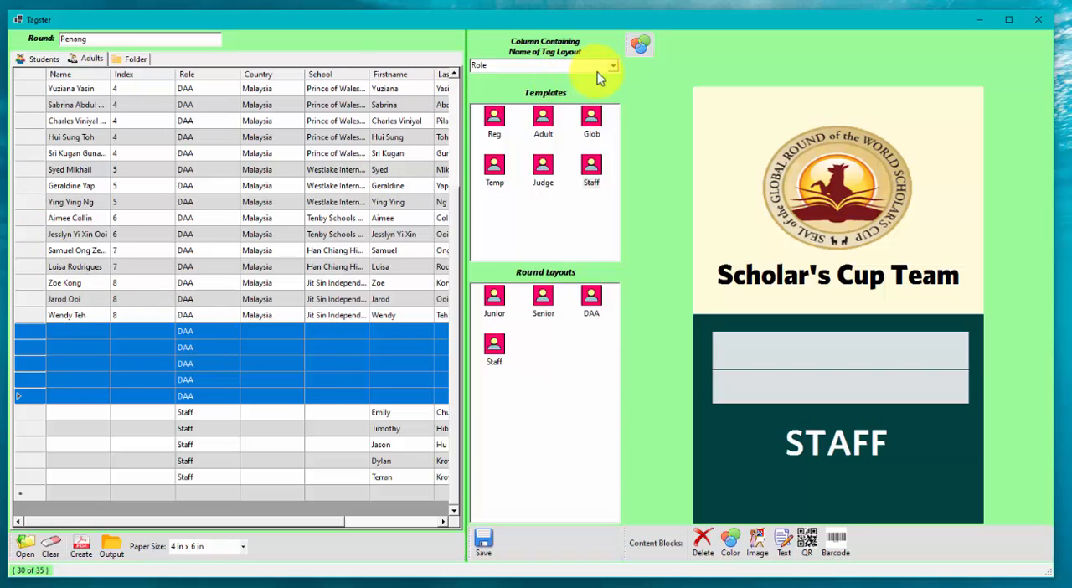
# Step: Select all rows in both the student and adult lists and create the PDF file of the selected tags
pyautogui.click(40, 59)
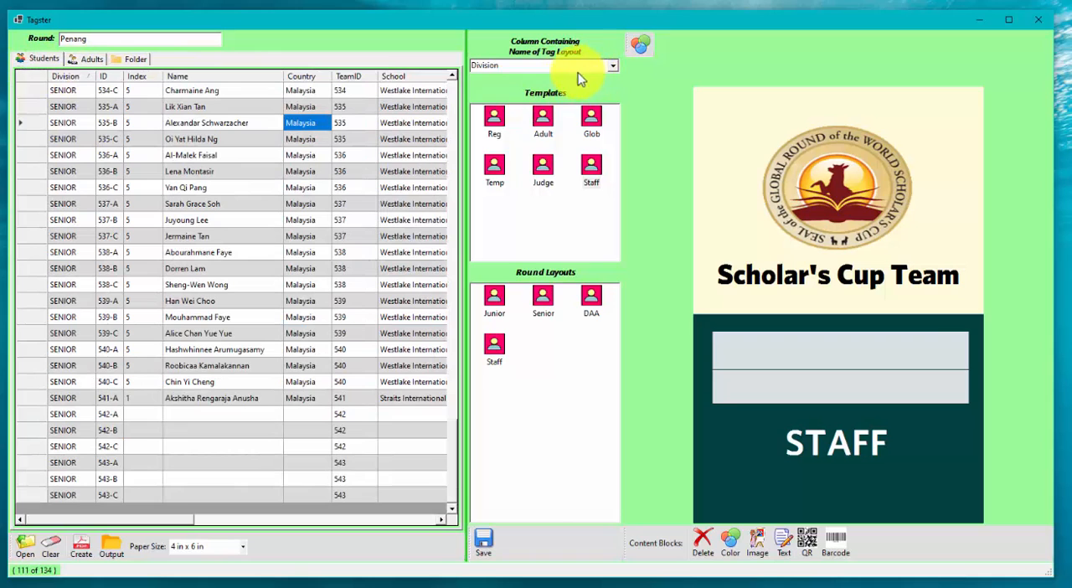
pyautogui.click(25, 80)
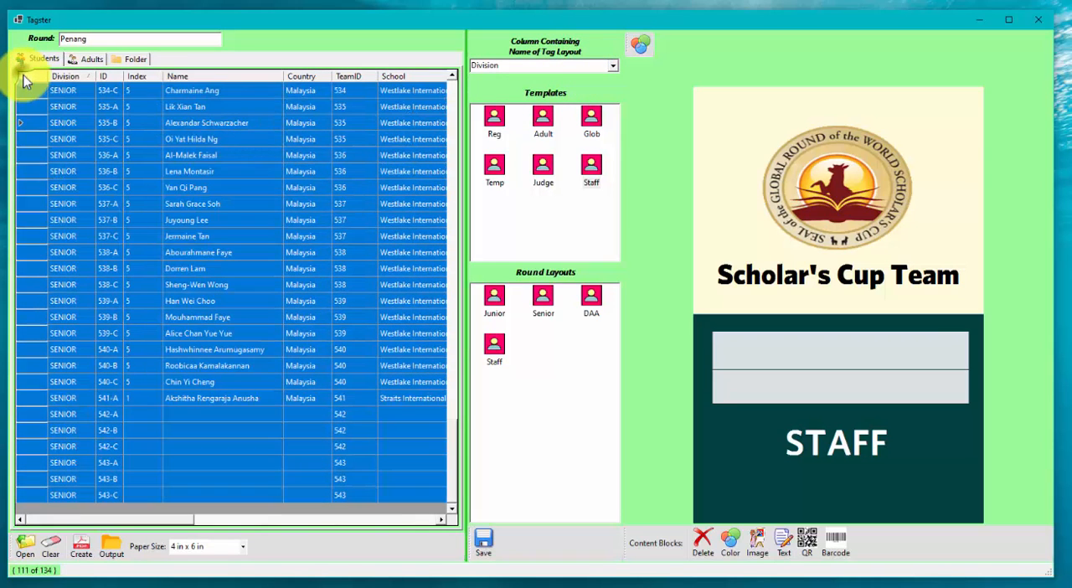
pyautogui.click(87, 58)
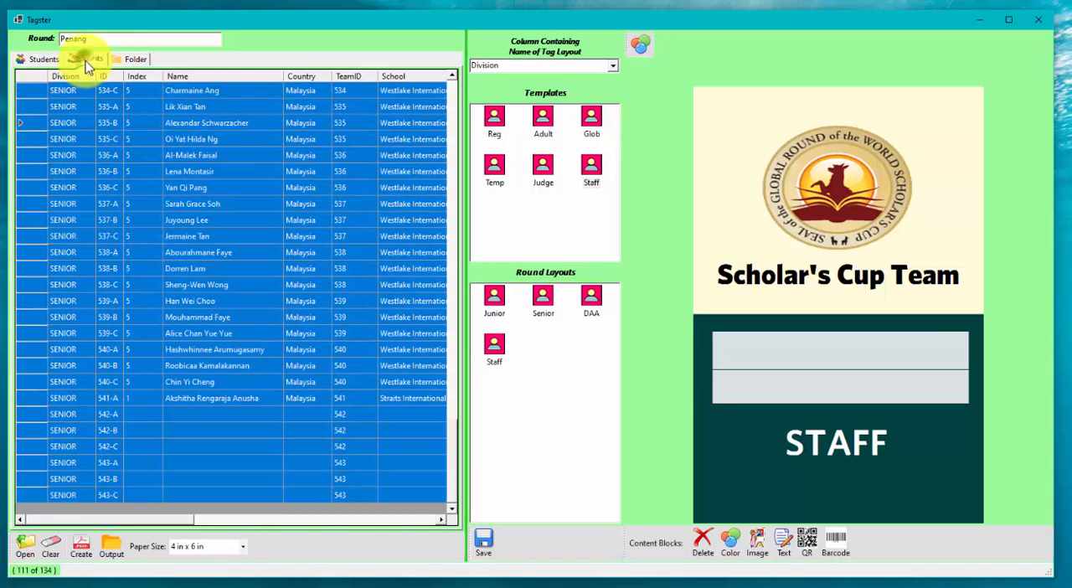
pyautogui.click(21, 77)
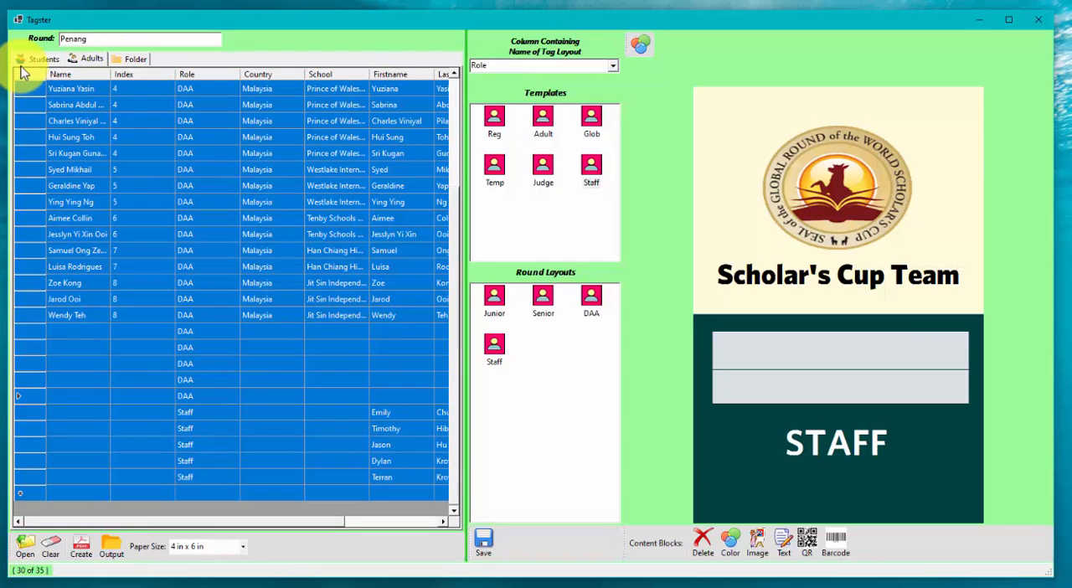
pyautogui.click(22, 59)
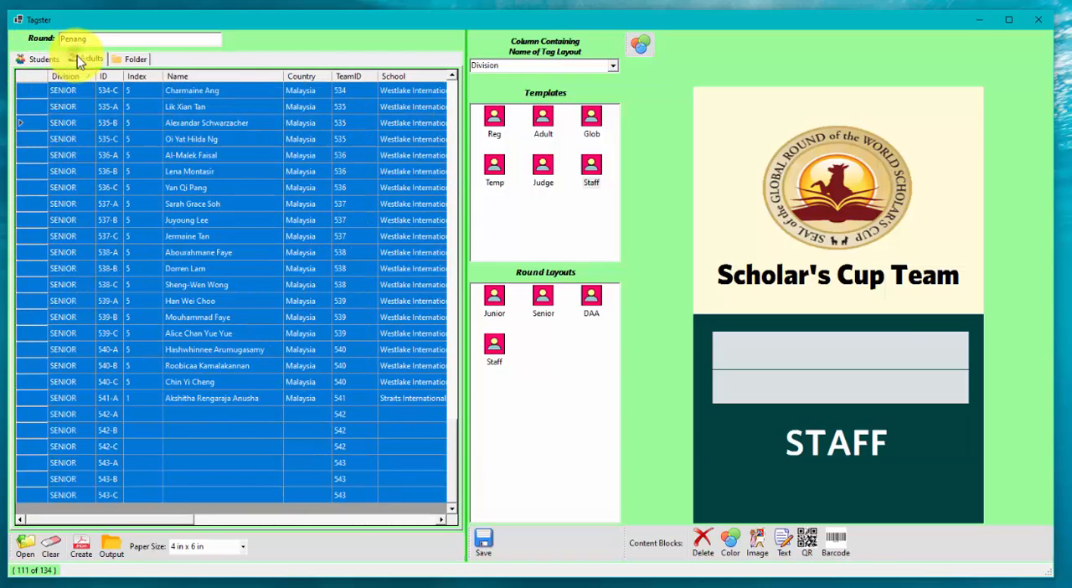
pyautogui.click(79, 56)
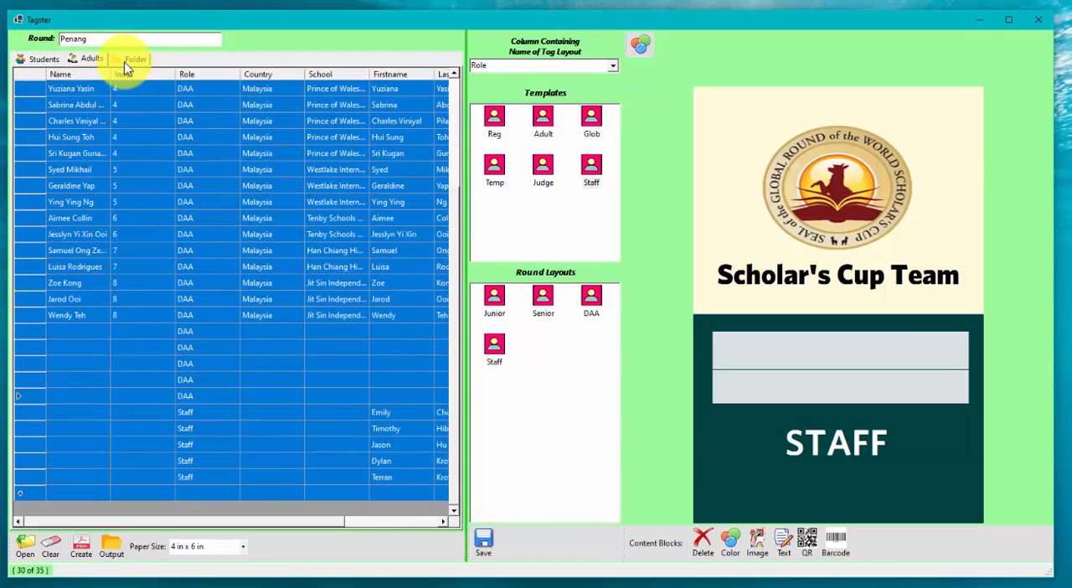
pyautogui.click(81, 546)
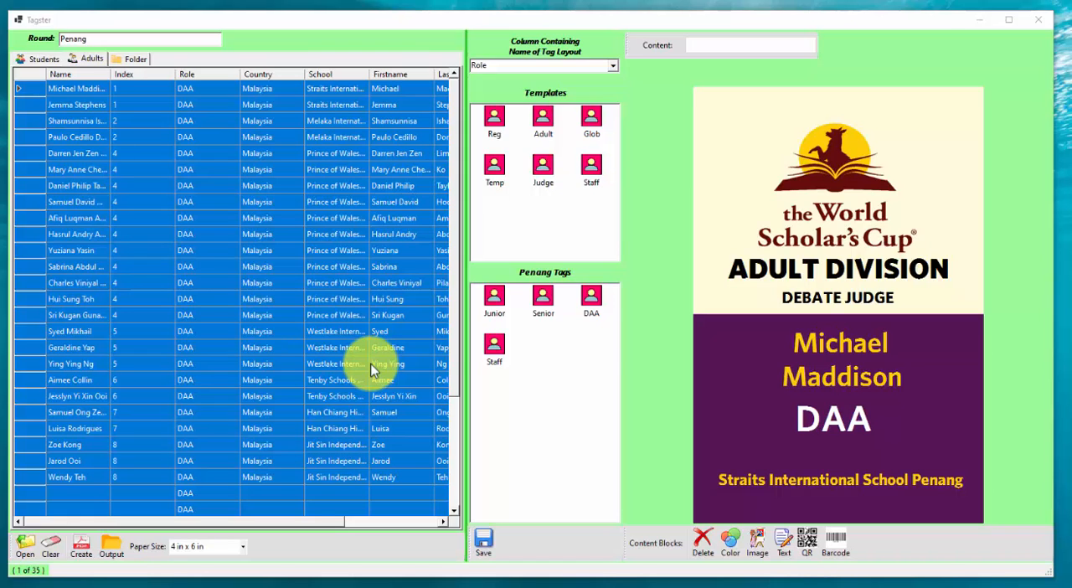
pyautogui.click(617, 347)
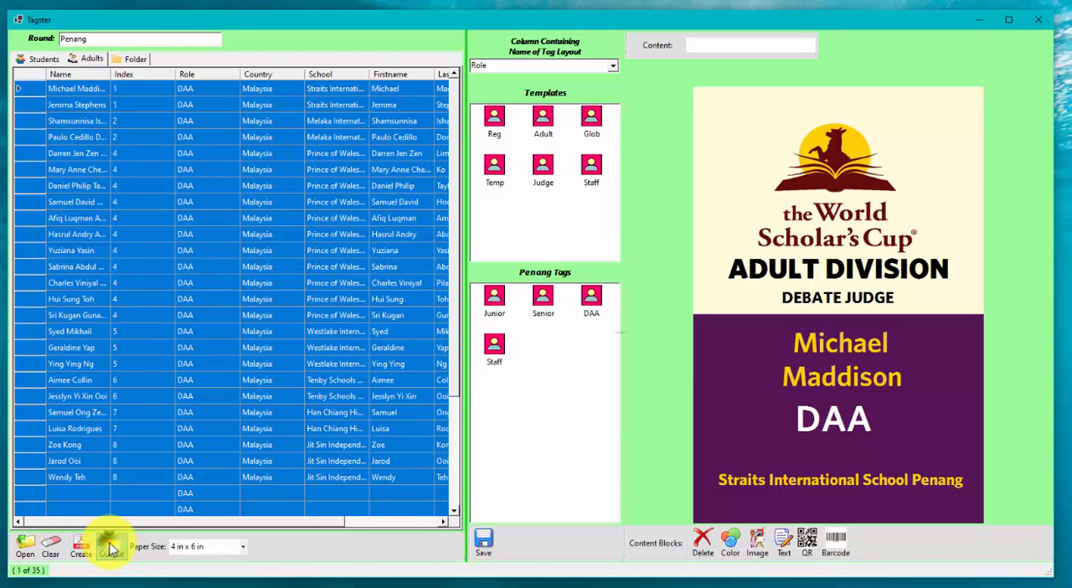
# Step: Show the Penang output folder in File Explorer and open NameTags(1).pdf in the PDF viewer
pyautogui.click(112, 547)
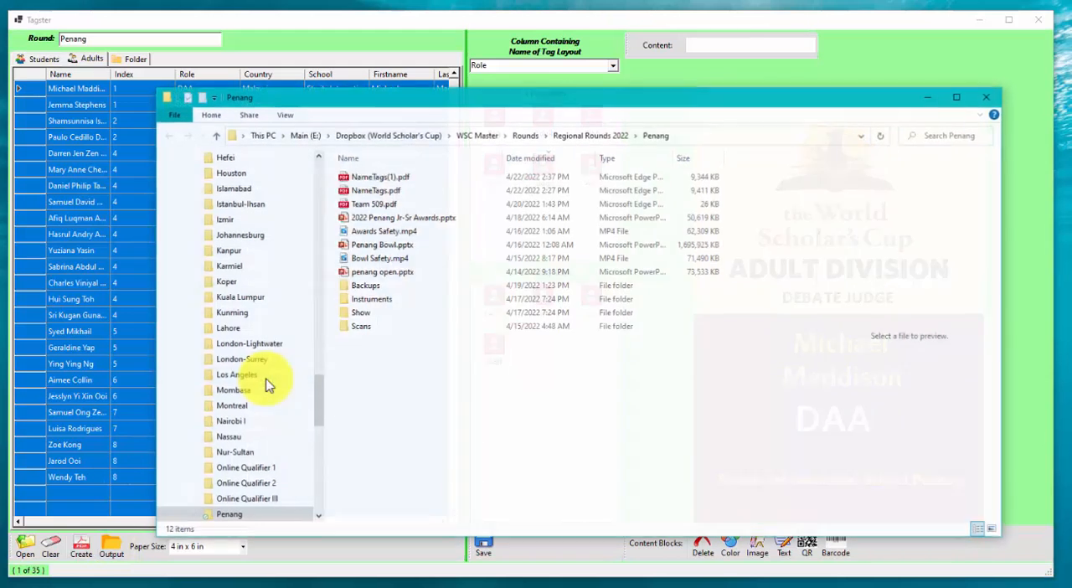
pyautogui.click(397, 176)
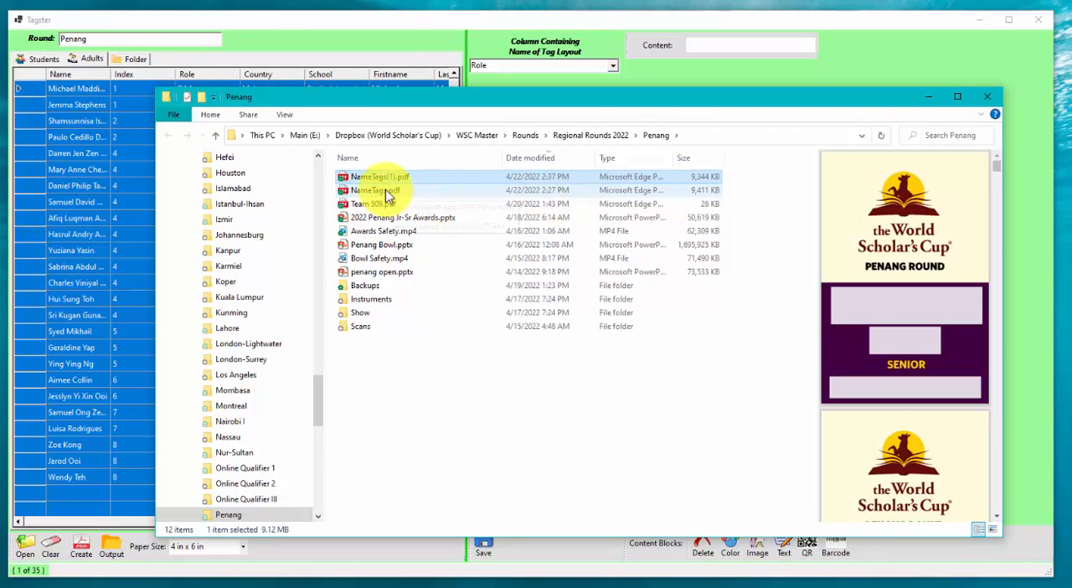
pyautogui.doubleClick(385, 175)
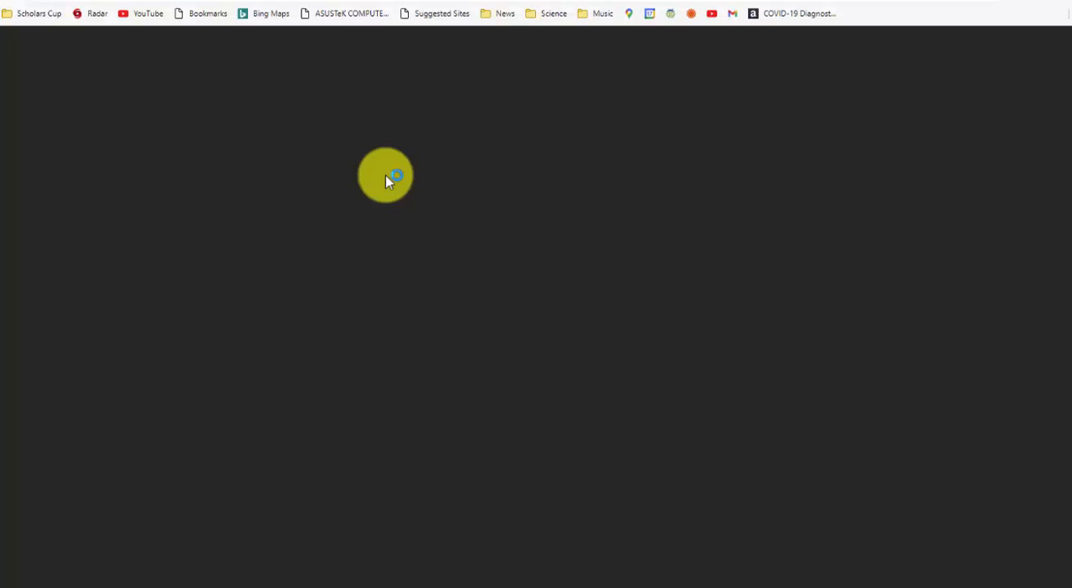
# Step: Examine the adult, Senior and Junior tag pages in the PDF, closing the file and the output folder when done
pyautogui.scroll(-15, 424, 196)
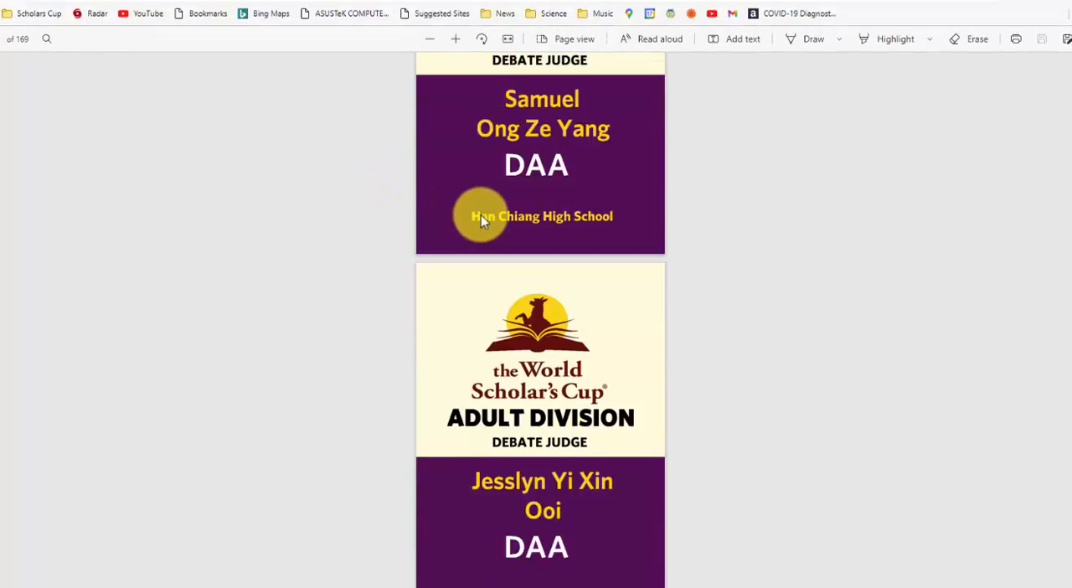
pyautogui.scroll(-2, 669, 209)
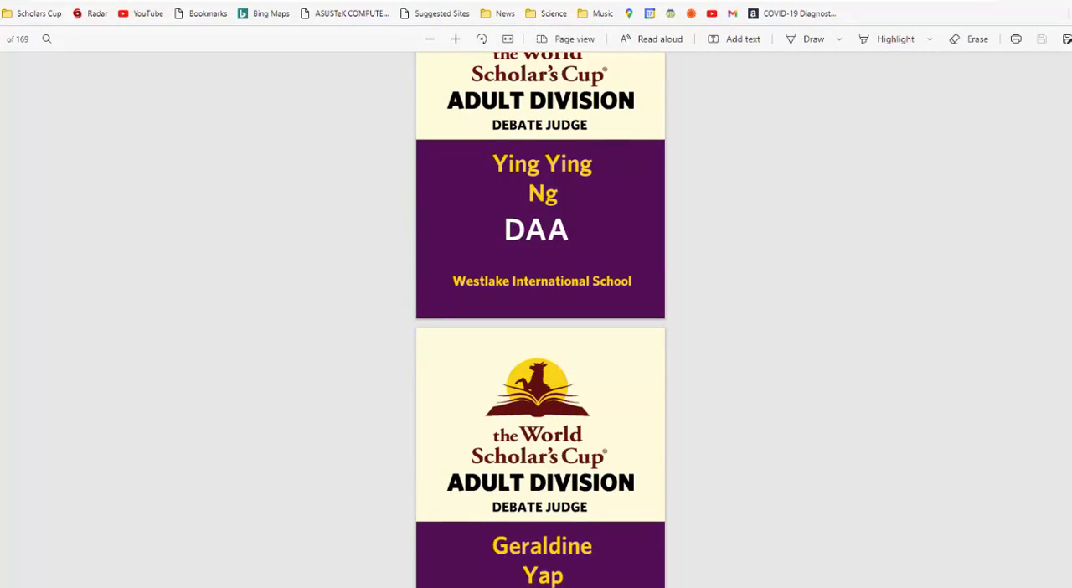
pyautogui.scroll(-10, 540, 318)
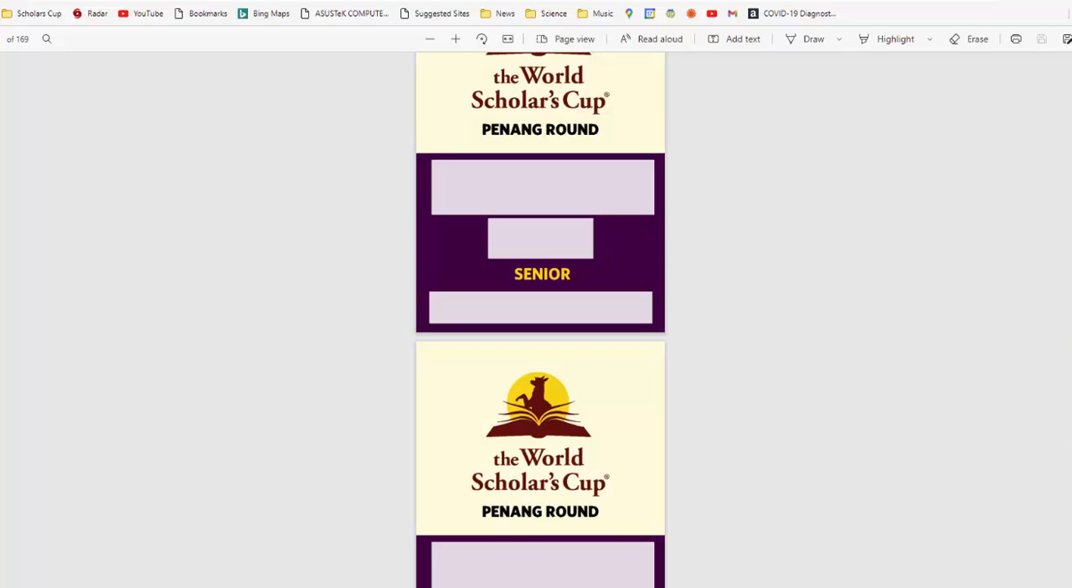
pyautogui.scroll(-10, 540, 318)
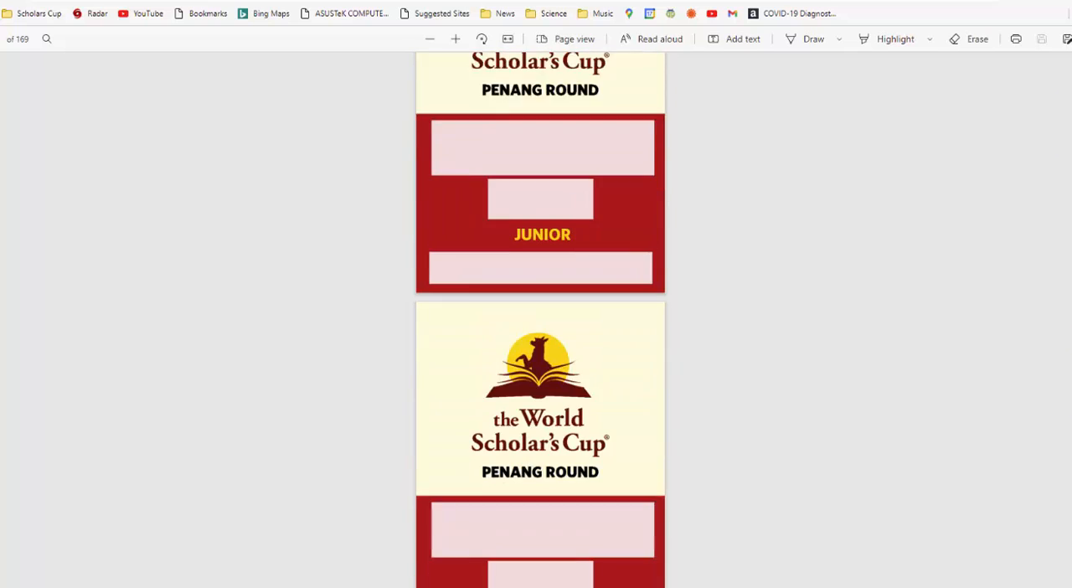
pyautogui.scroll(-10, 540, 318)
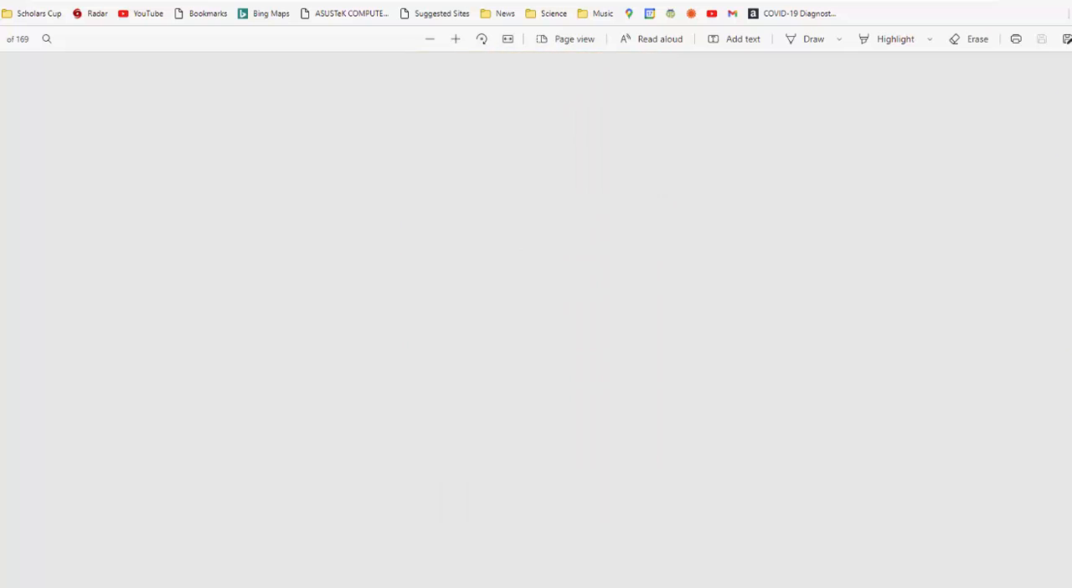
pyautogui.scroll(-5, 540, 318)
pyautogui.scroll(-10, 904, 477)
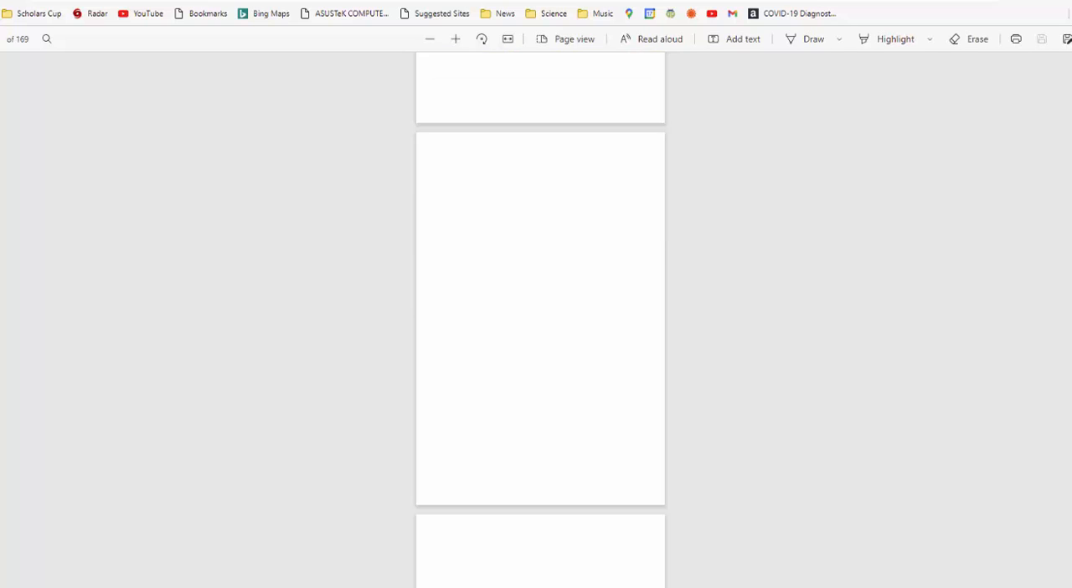
pyautogui.scroll(-8, 904, 475)
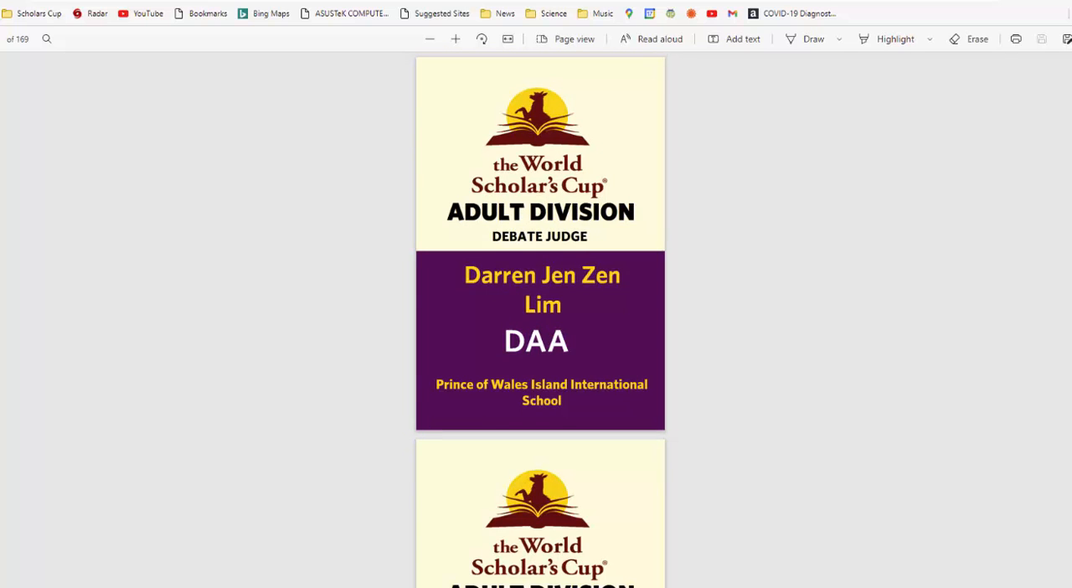
pyautogui.click(1058, 1)
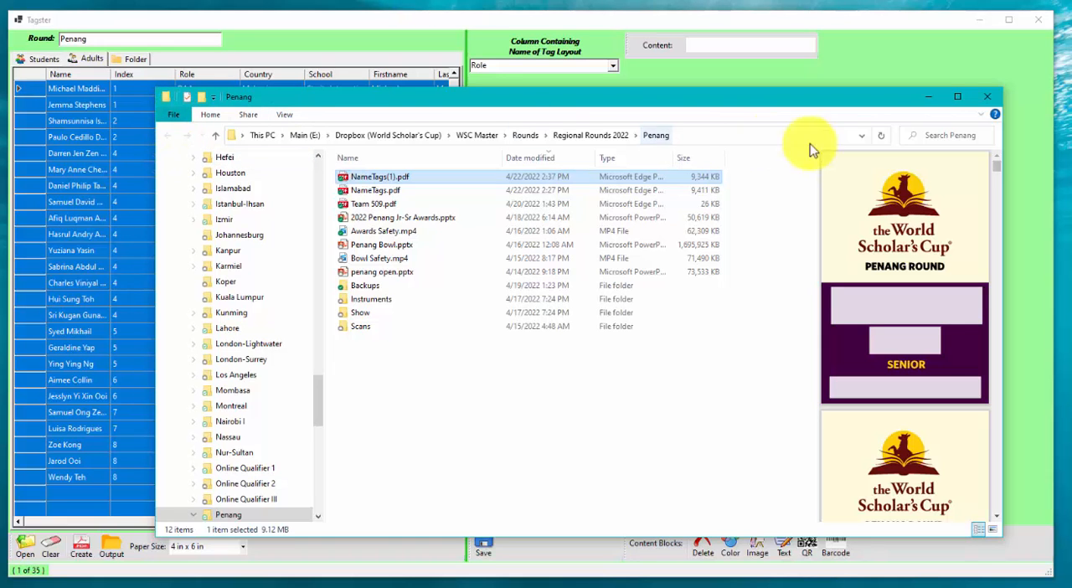
pyautogui.click(987, 100)
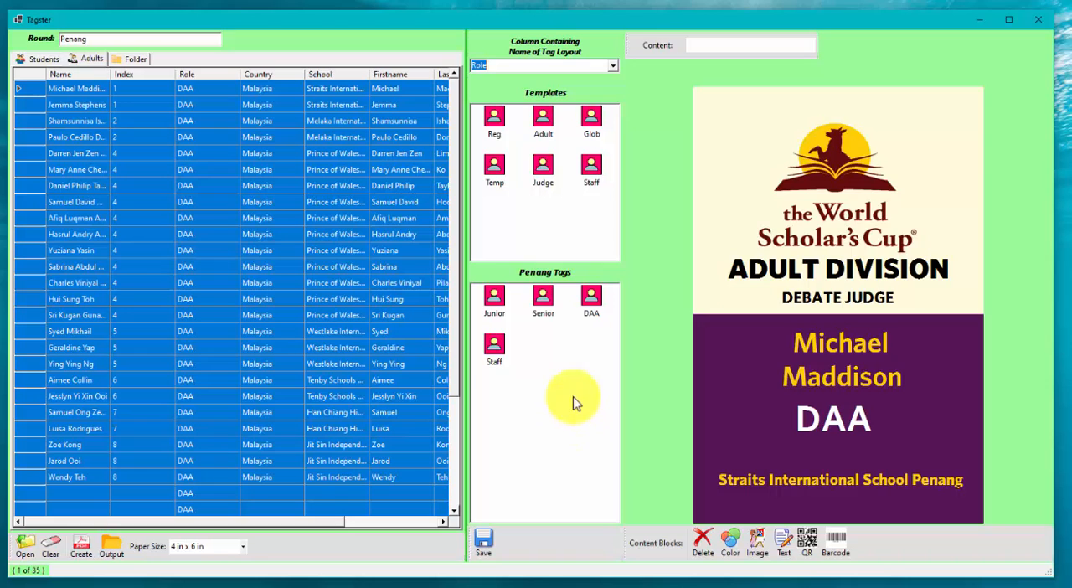
# Step: Enlarge the World Scholar's Cup logo on the debate judge tag and position it centred above the ADULT DIVISION heading, dismissing the error
pyautogui.moveTo(256, 523); pyautogui.dragTo(382, 503)
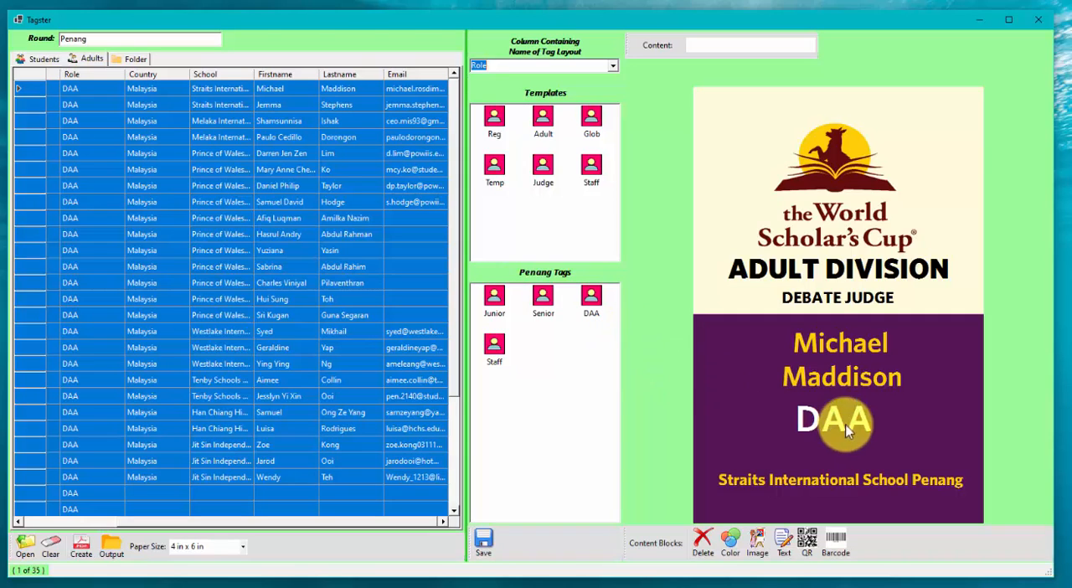
pyautogui.click(830, 157)
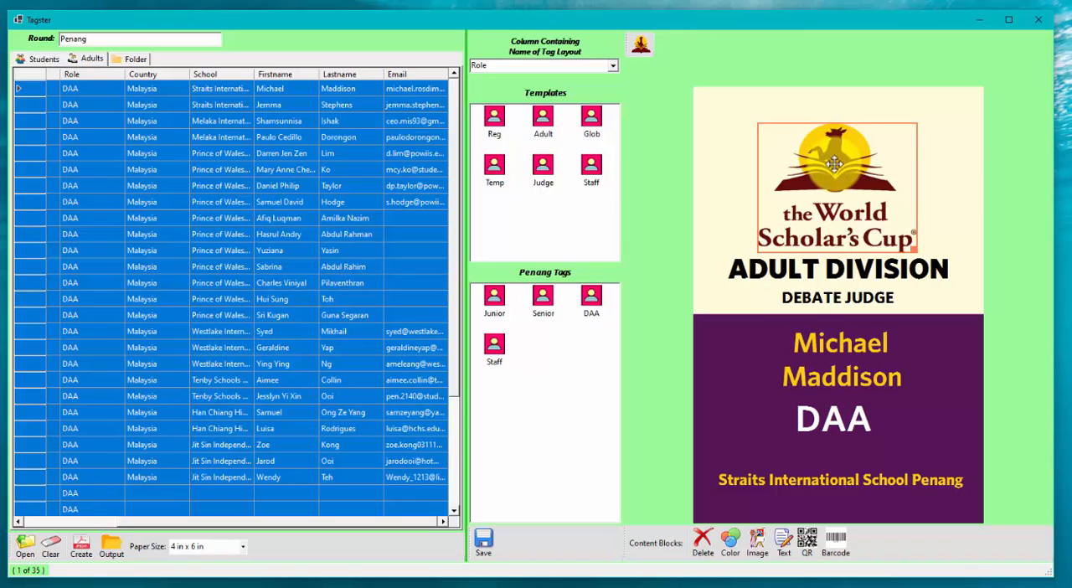
pyautogui.moveTo(833, 178)
pyautogui.mouseDown()
pyautogui.moveTo(864, 162)
pyautogui.moveTo(792, 159)
pyautogui.moveTo(835, 174)
pyautogui.mouseUp()
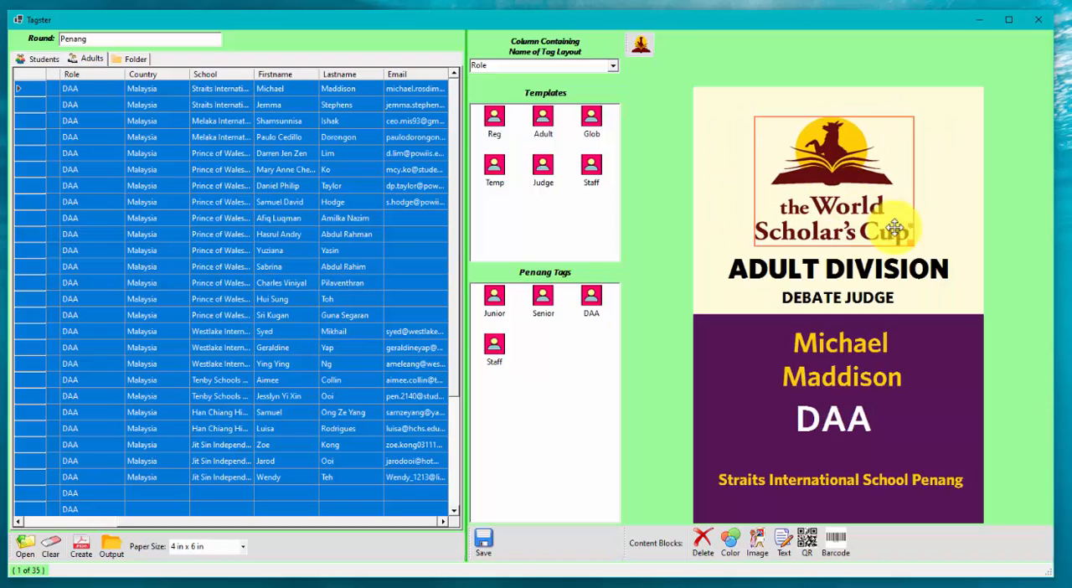
pyautogui.moveTo(911, 245); pyautogui.dragTo(883, 222)
pyautogui.moveTo(816, 175); pyautogui.dragTo(784, 145)
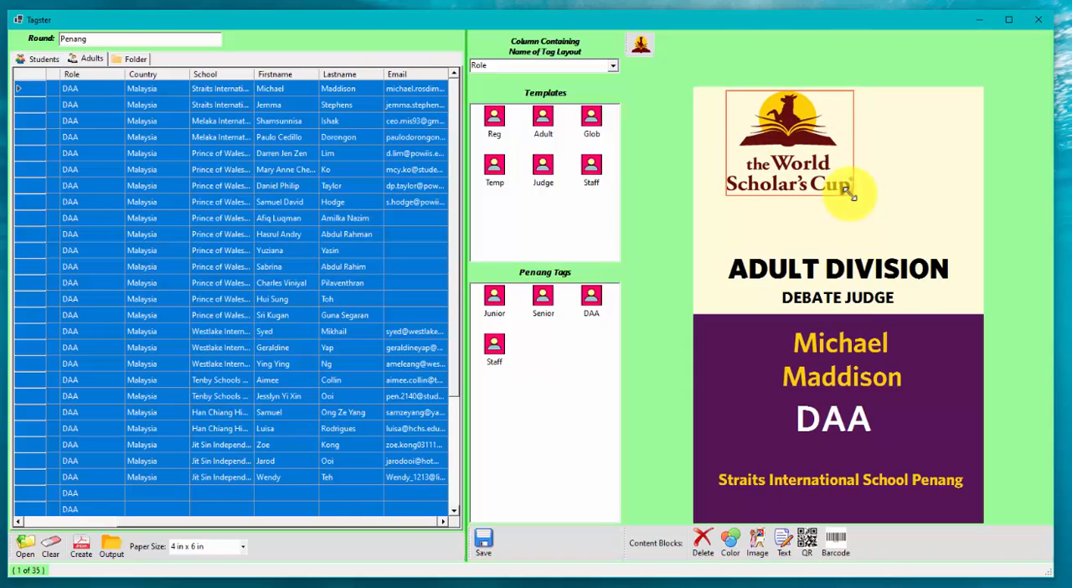
pyautogui.moveTo(853, 194); pyautogui.dragTo(938, 245)
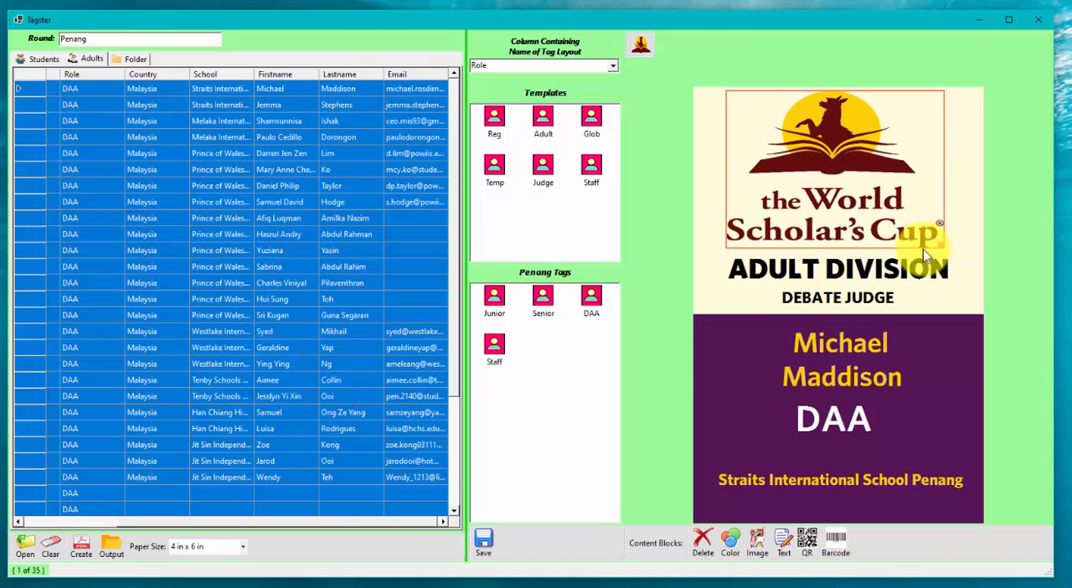
pyautogui.moveTo(840, 229); pyautogui.dragTo(844, 234)
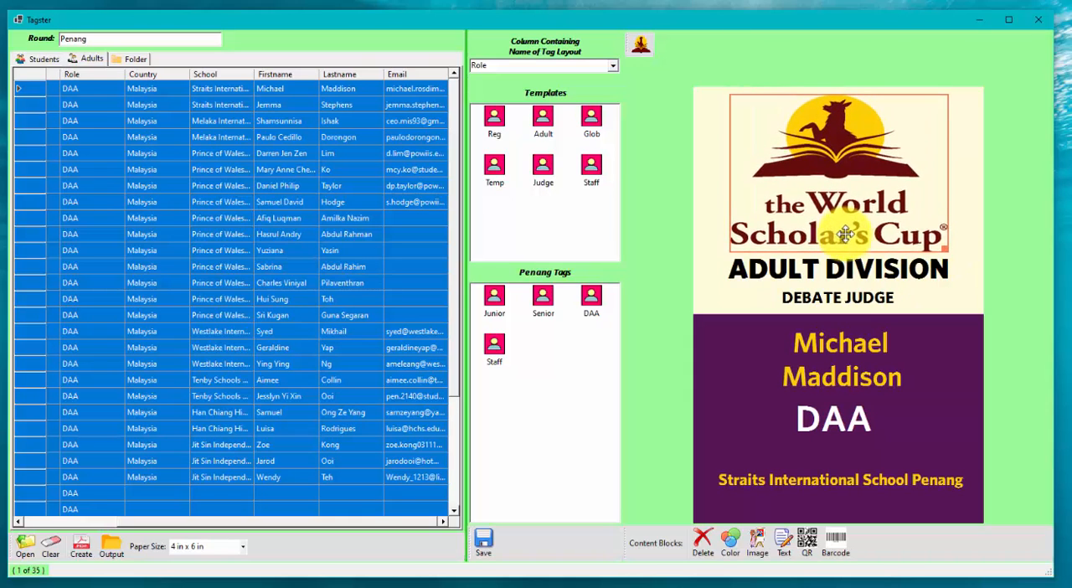
pyautogui.click(957, 210)
pyautogui.click(868, 272)
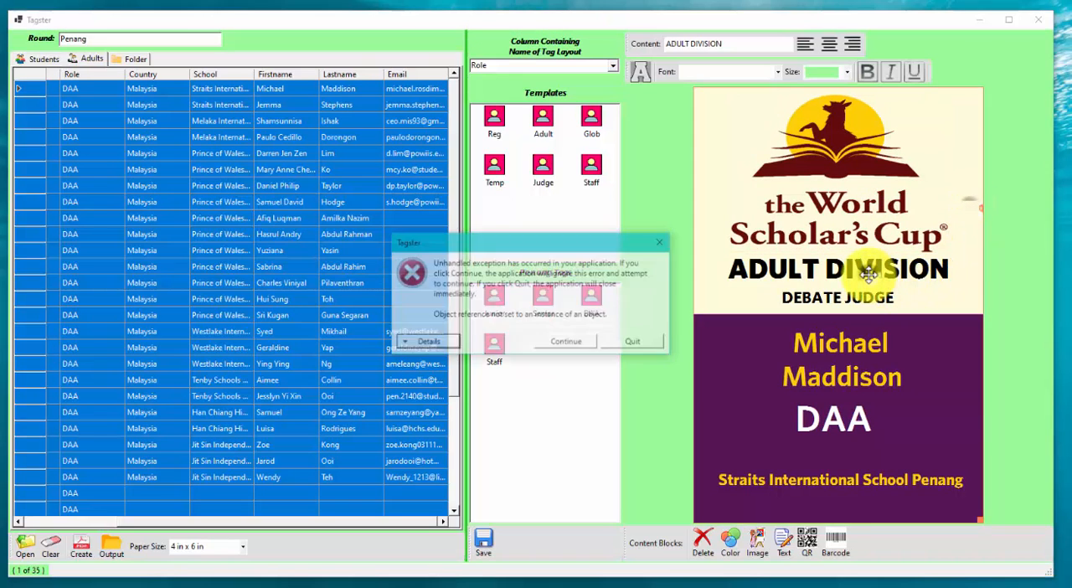
pyautogui.click(572, 342)
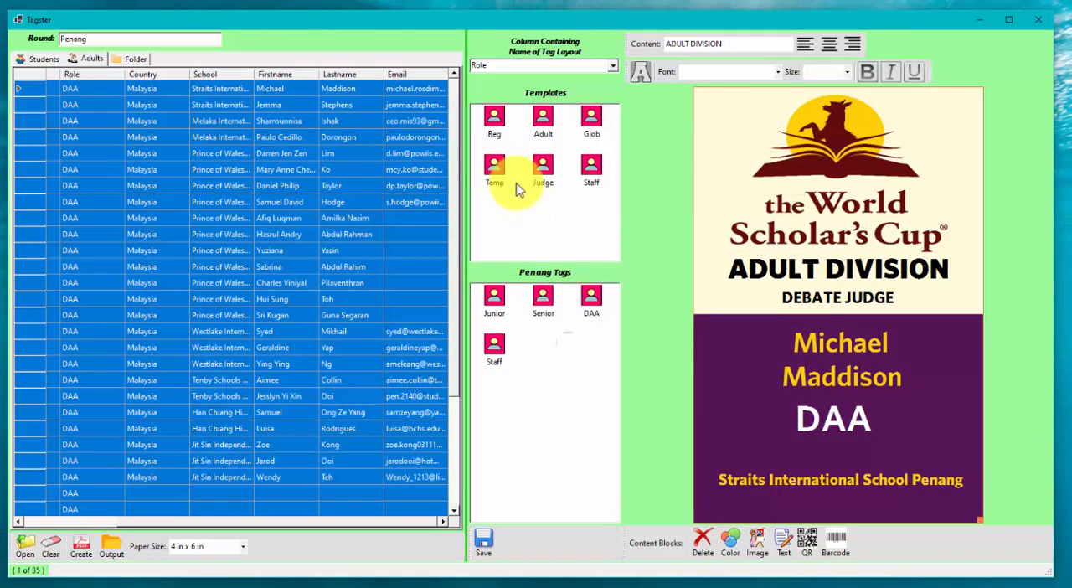
# Step: Open the Reg template and inspect the content fields of its round, first name and last name text blocks
pyautogui.click(494, 170)
pyautogui.click(494, 117)
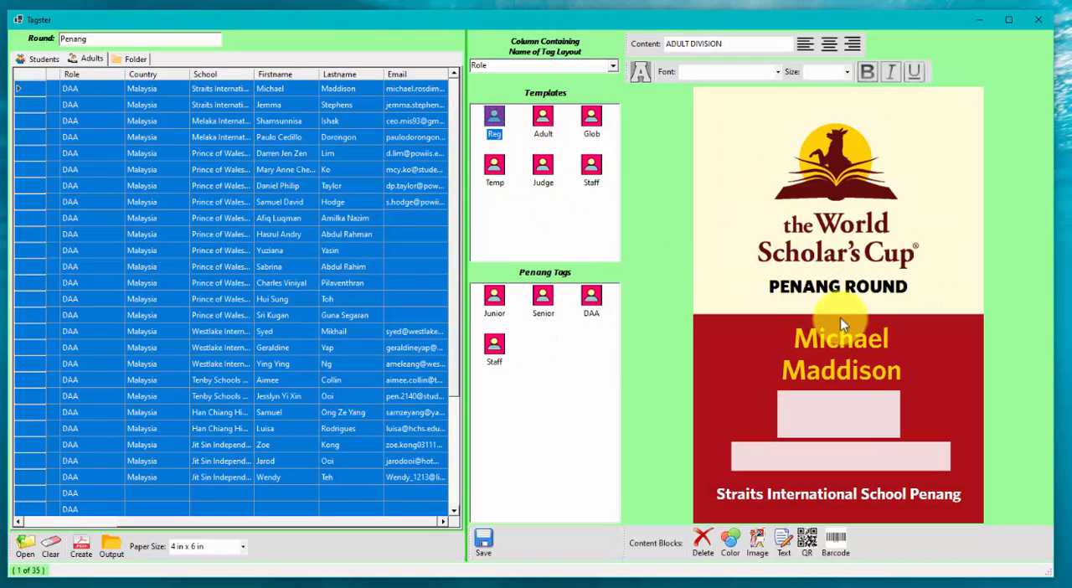
pyautogui.click(837, 287)
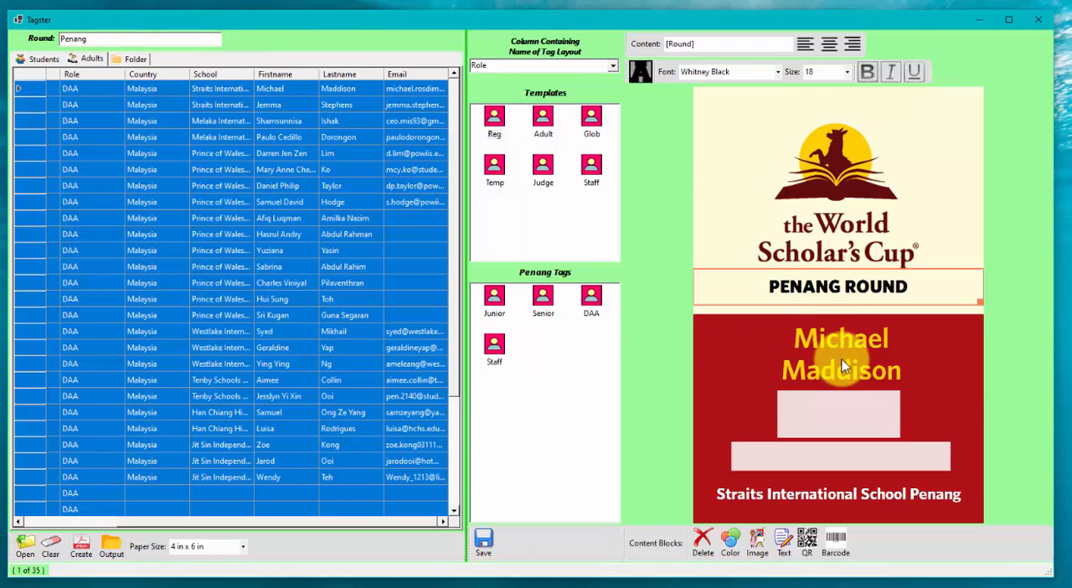
pyautogui.click(845, 337)
pyautogui.click(714, 46)
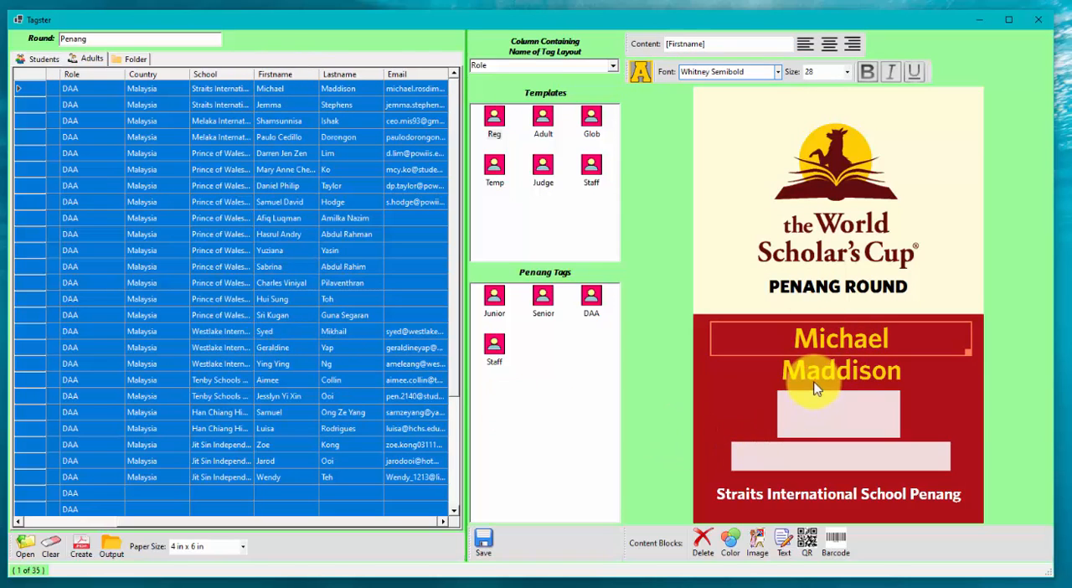
pyautogui.click(749, 377)
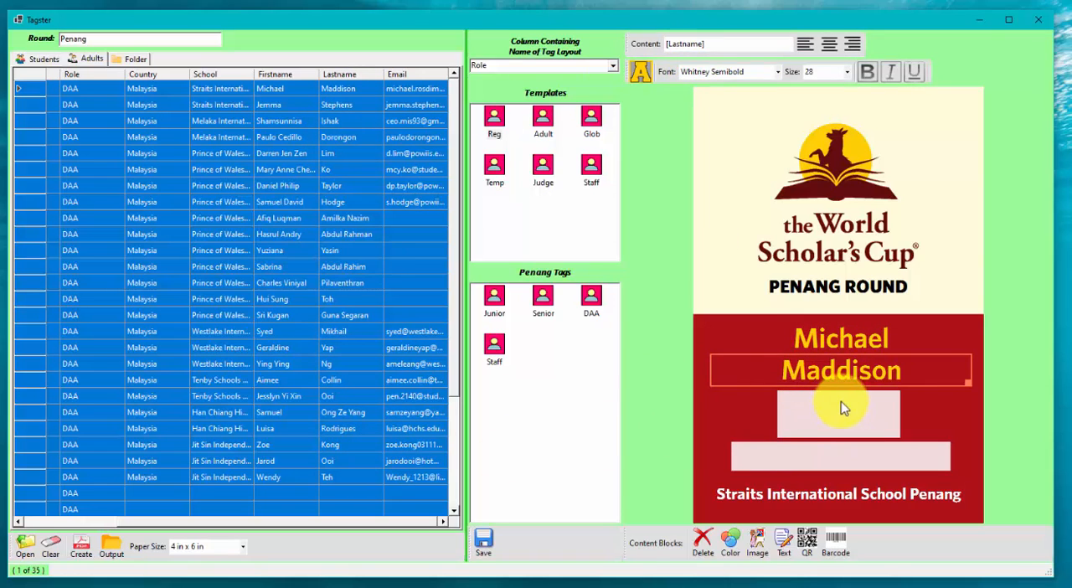
# Step: Inspect the template's ID text block and sort the student list by the ID column
pyautogui.click(781, 406)
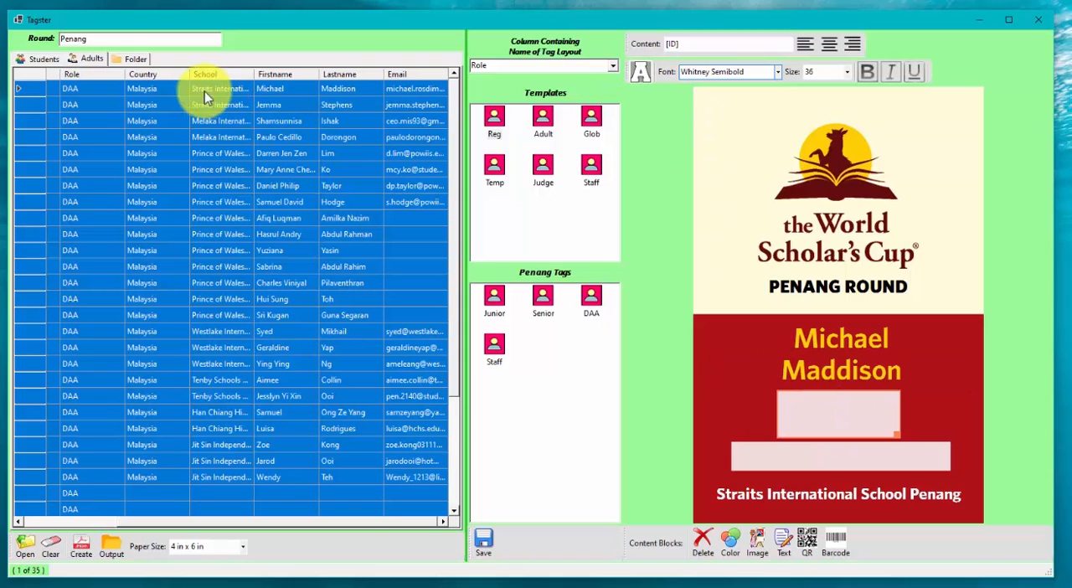
pyautogui.click(39, 58)
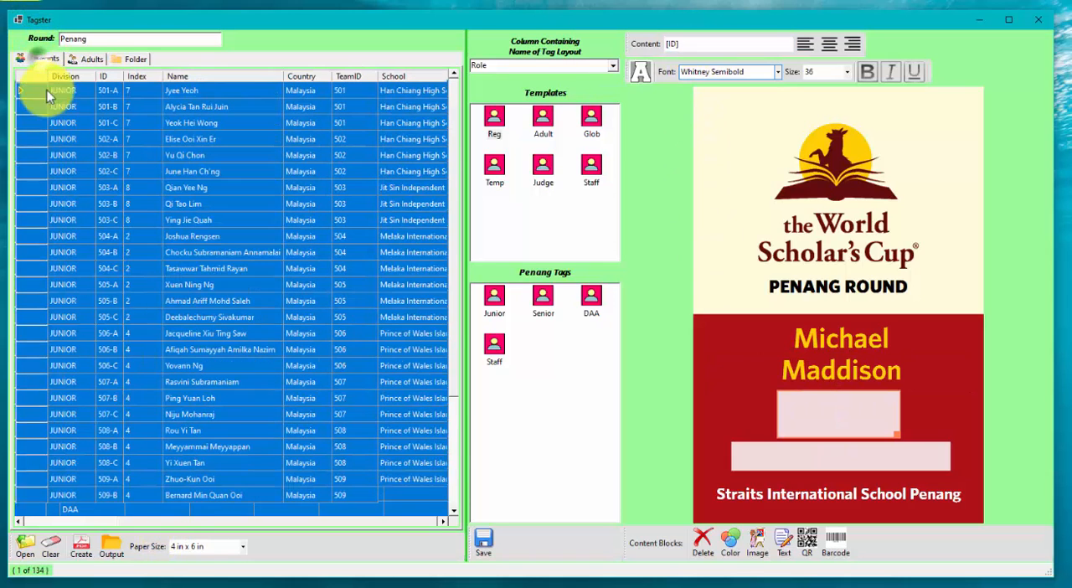
pyautogui.click(108, 77)
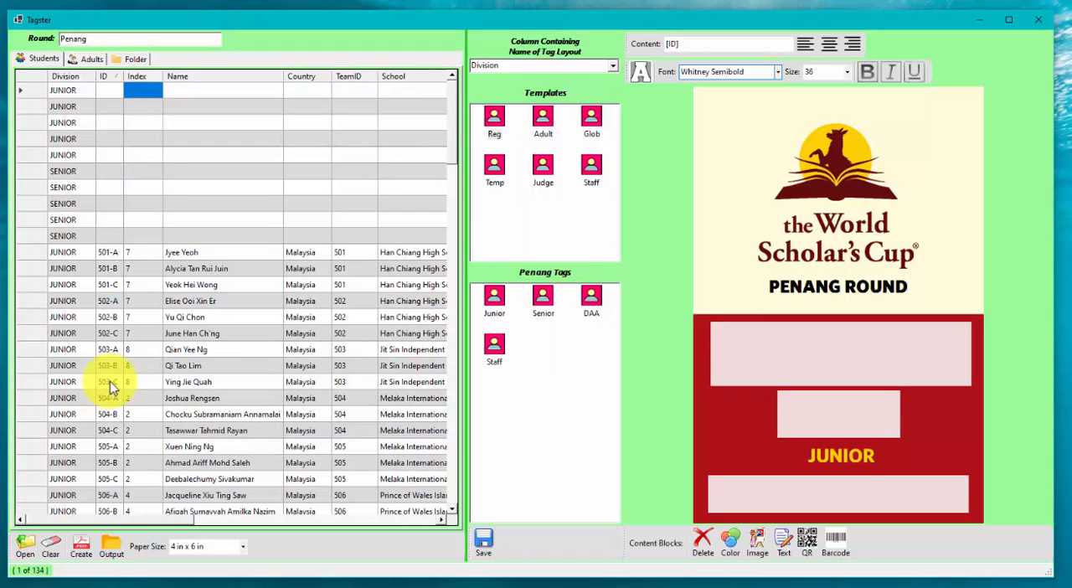
# Step: Change the school text block's content to "The [School]" and preview the tag with a Melaka International School student
pyautogui.click(801, 481)
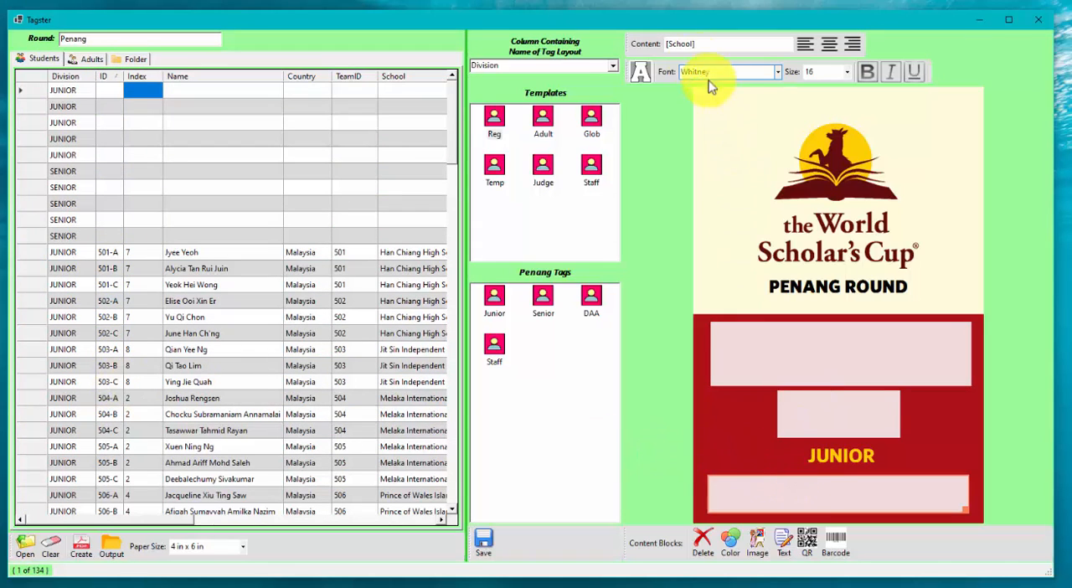
pyautogui.click(700, 44)
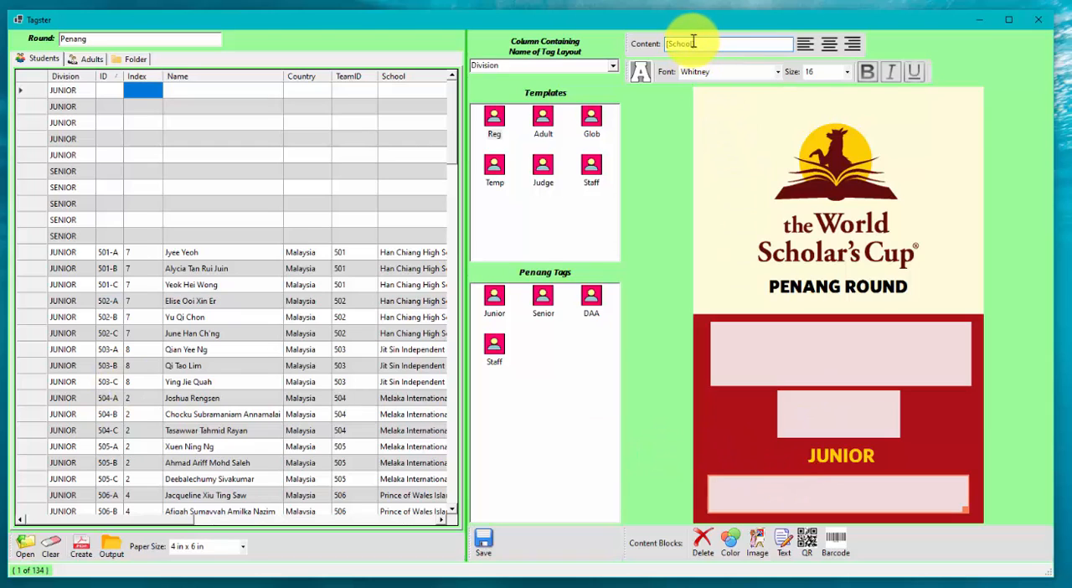
pyautogui.moveTo(696, 44); pyautogui.dragTo(605, 47)
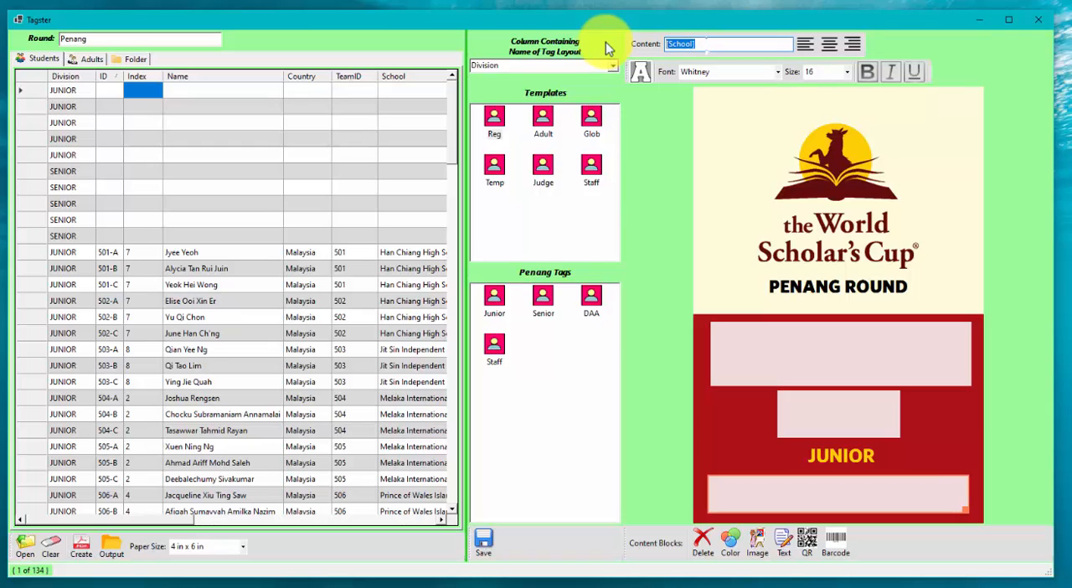
pyautogui.press('BackSpace')
pyautogui.write('The [School]')
pyautogui.click(733, 146)
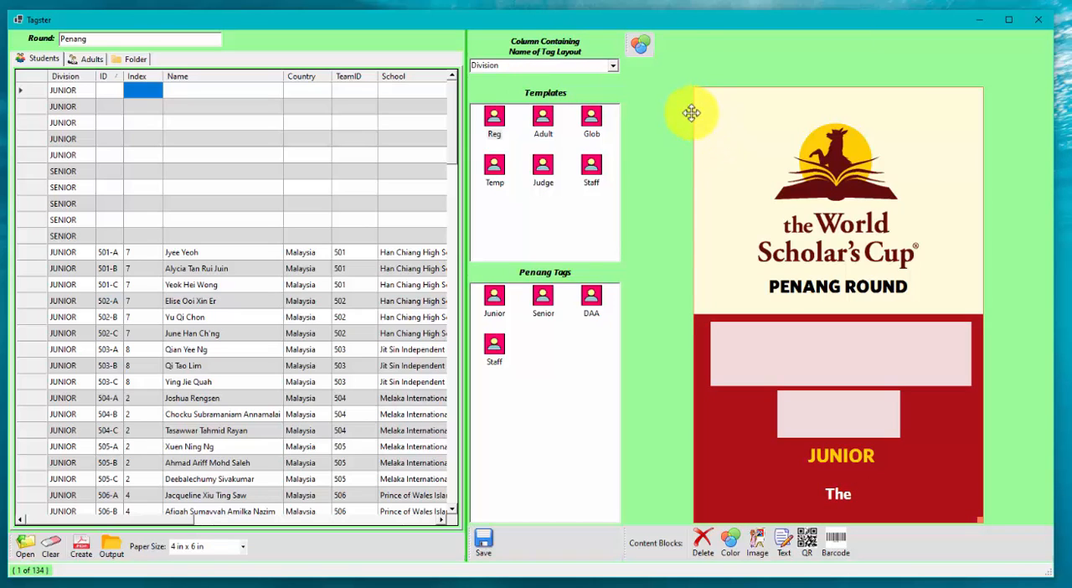
pyautogui.click(256, 448)
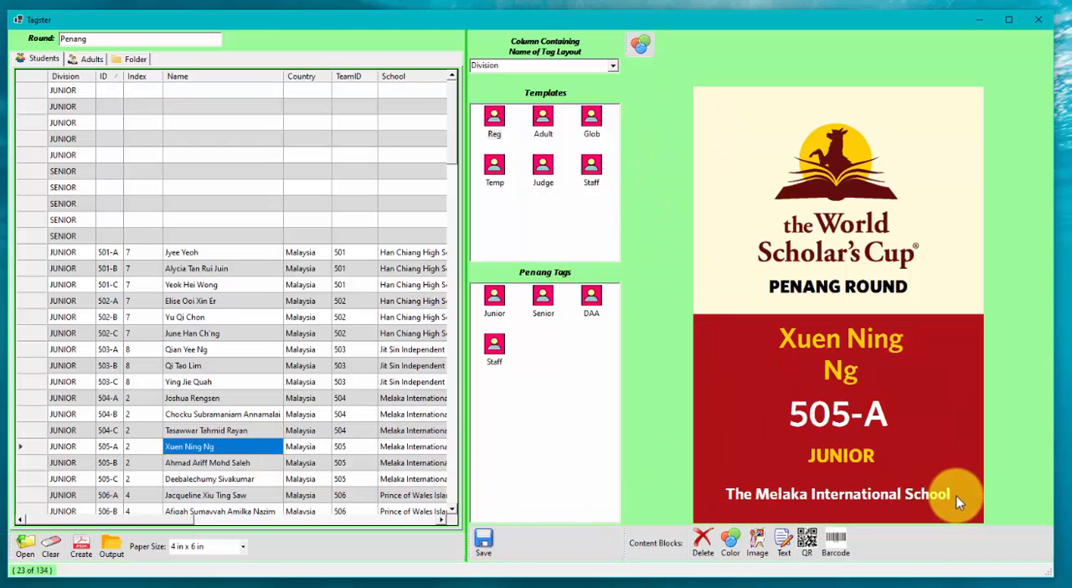
pyautogui.moveTo(179, 520); pyautogui.dragTo(88, 536)
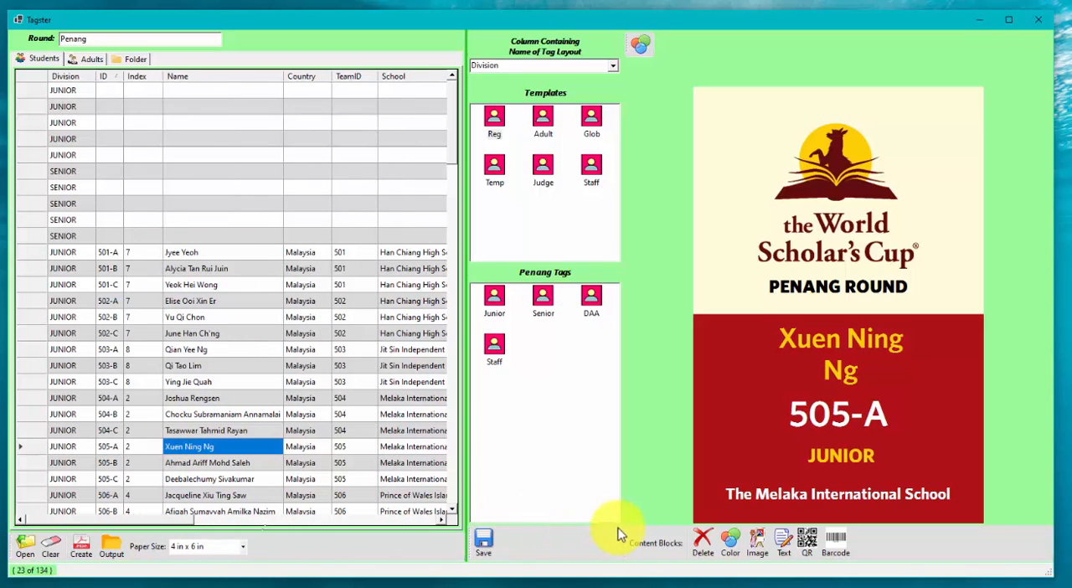
# Step: Remove the word "The" from the school text block so its content is only [School]
pyautogui.click(820, 497)
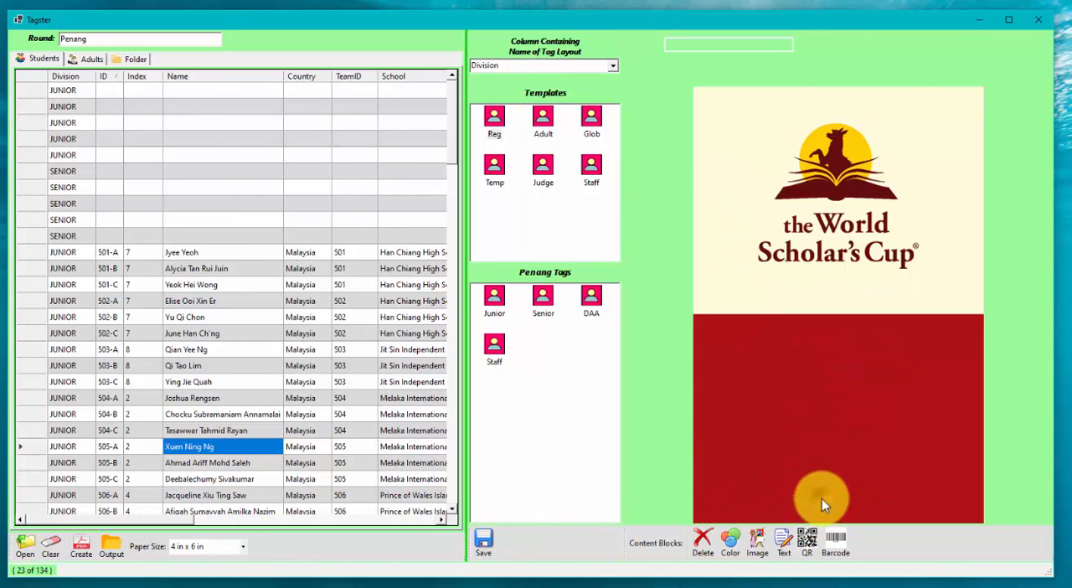
pyautogui.click(682, 47)
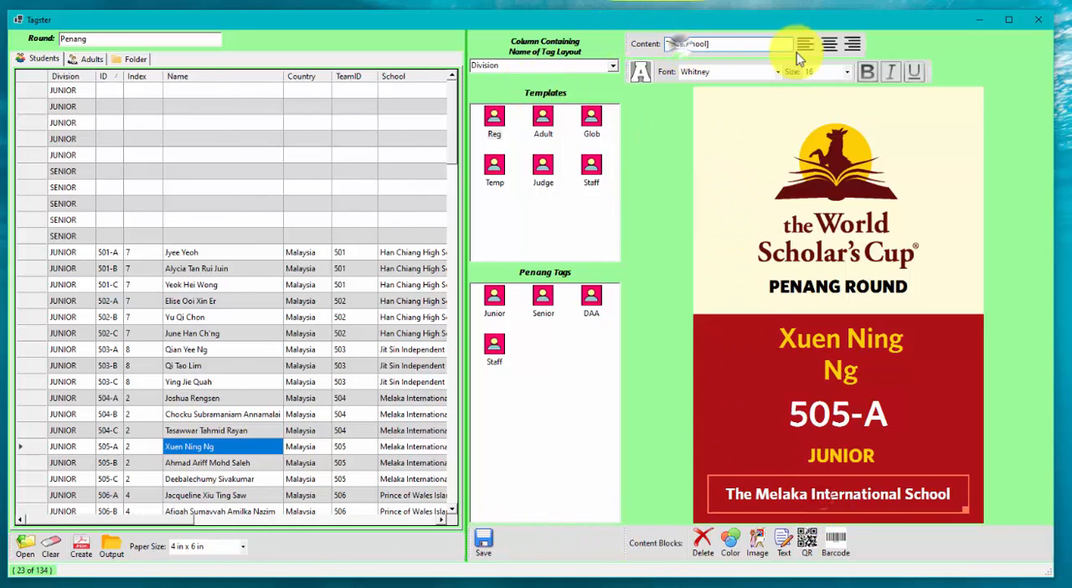
pyautogui.press('BackSpace')
pyautogui.press('BackSpace')
pyautogui.press('BackSpace')
pyautogui.press('BackSpace')
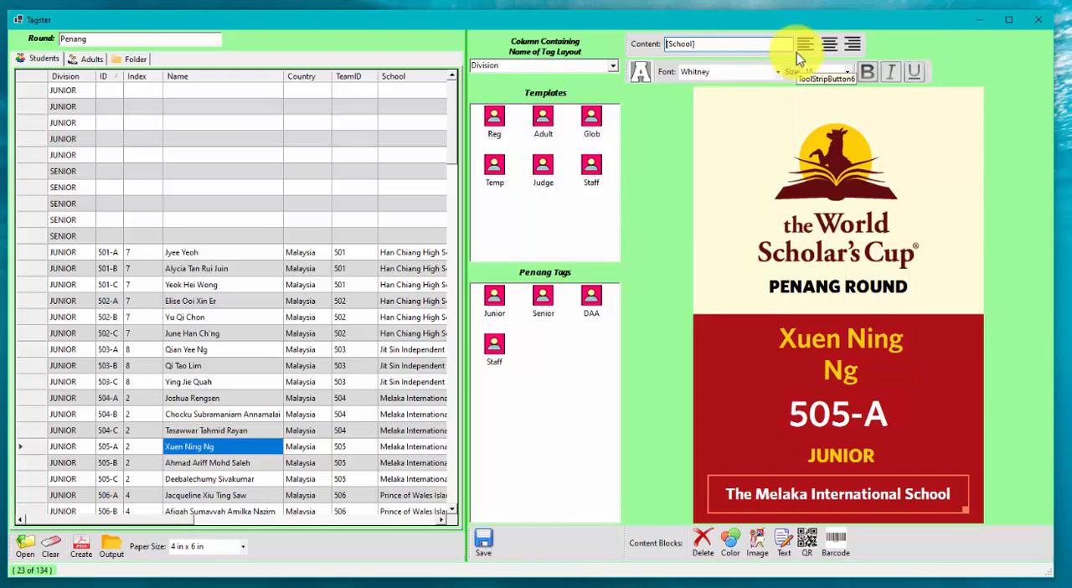
pyautogui.click(820, 153)
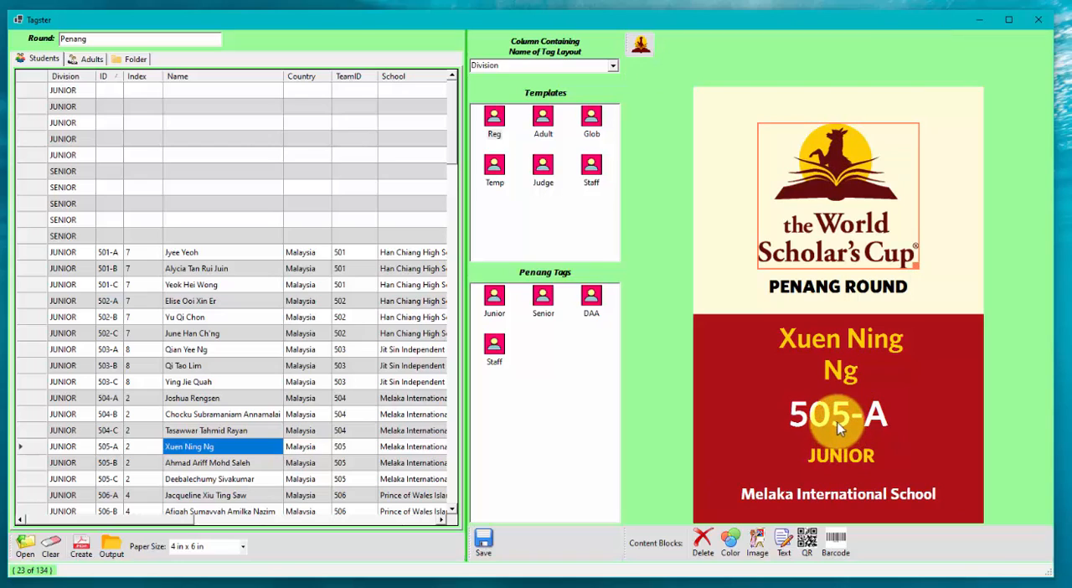
# Step: Set the first name text block's content to "[Firstname] [Lastname]" and check the separate last name block
pyautogui.click(835, 339)
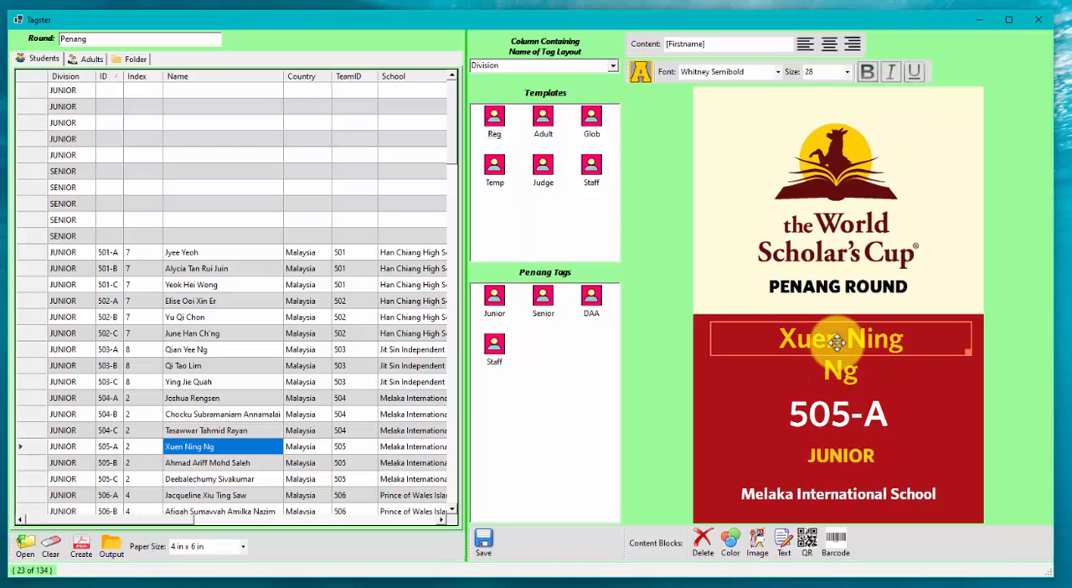
pyautogui.click(714, 44)
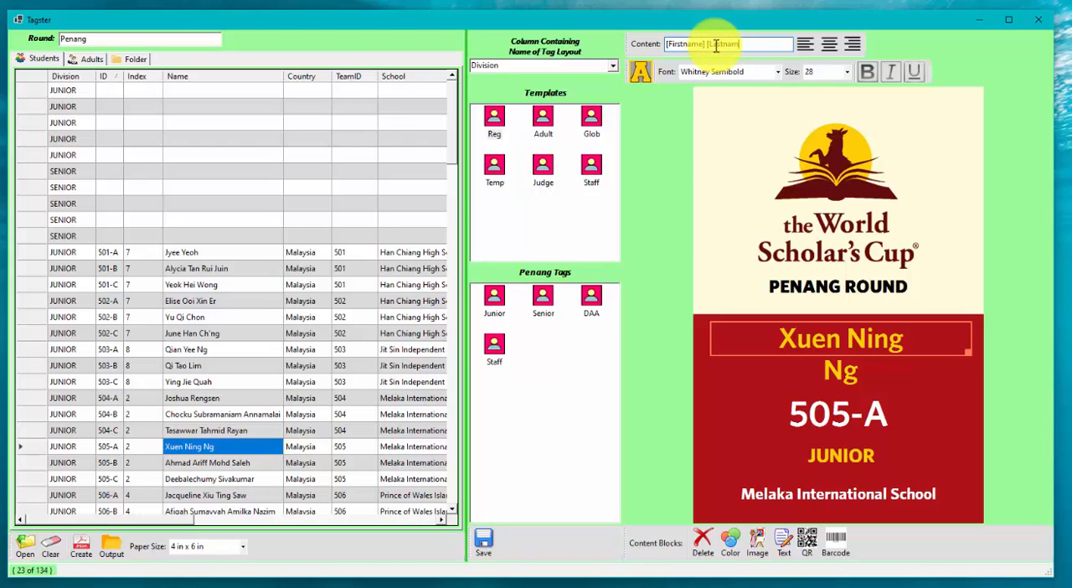
pyautogui.click(711, 142)
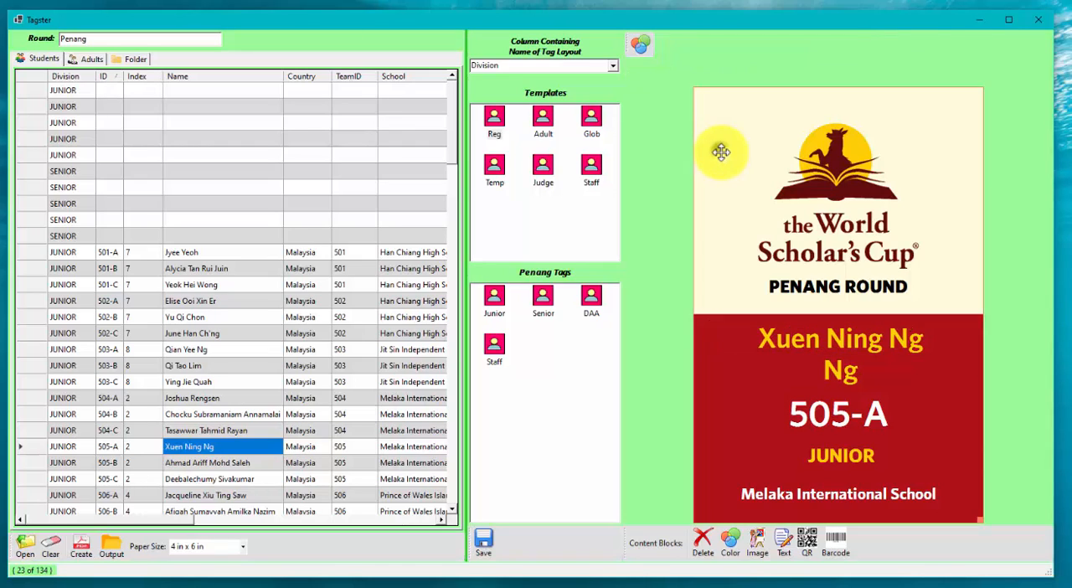
pyautogui.click(875, 368)
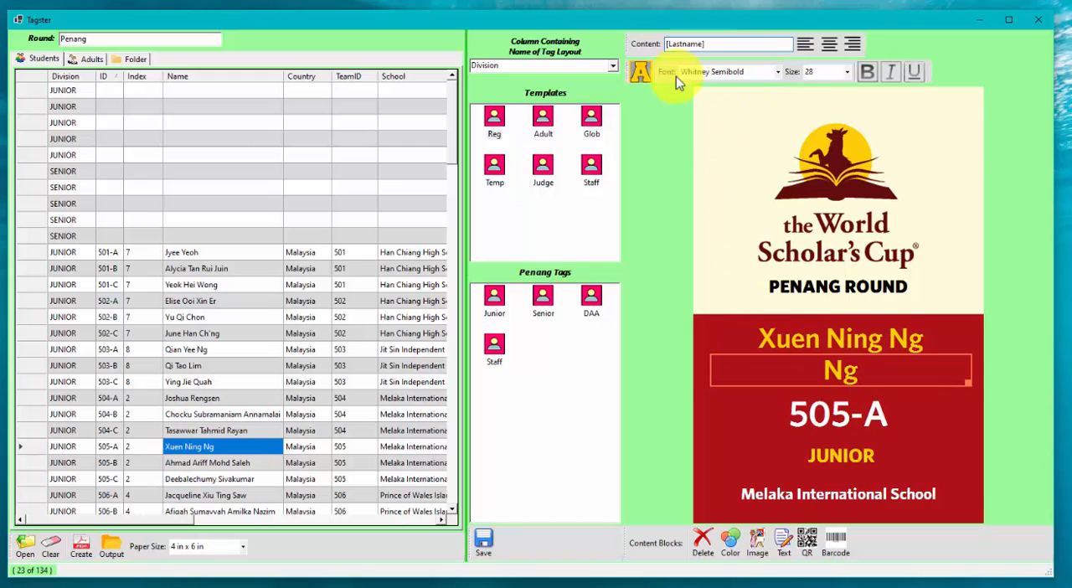
pyautogui.rightClick(927, 372)
# Step: Remove the last name field from the upper name block, leaving only [Firstname] as its content
pyautogui.click(795, 343)
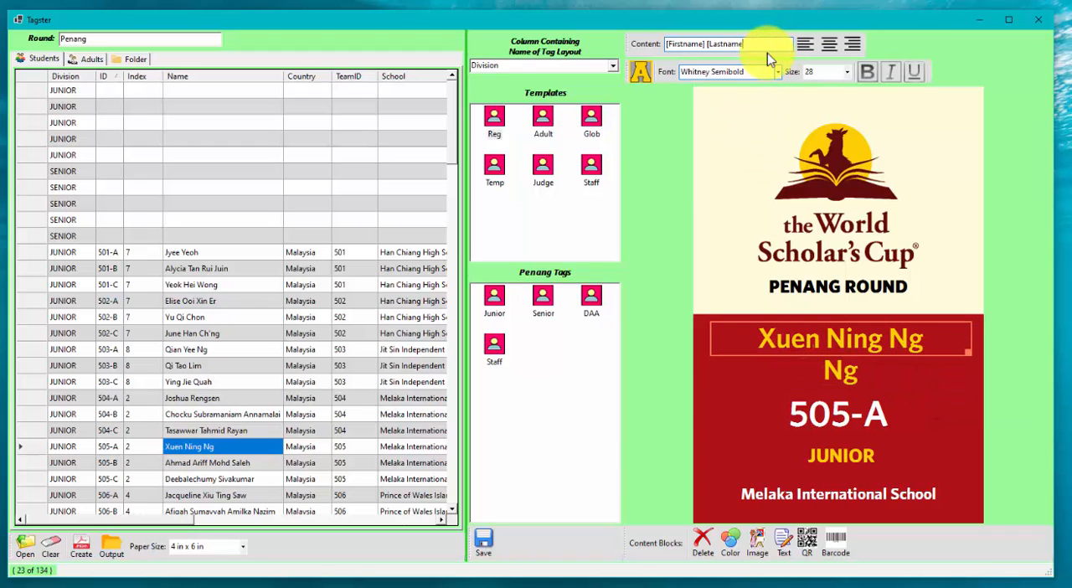
pyautogui.press('BackSpace')
pyautogui.press('BackSpace')
pyautogui.press('BackSpace')
pyautogui.press('BackSpace')
pyautogui.press('BackSpace')
pyautogui.press('BackSpace')
pyautogui.press('BackSpace')
pyautogui.press('BackSpace')
pyautogui.press('BackSpace')
pyautogui.press('BackSpace')
pyautogui.press('BackSpace')
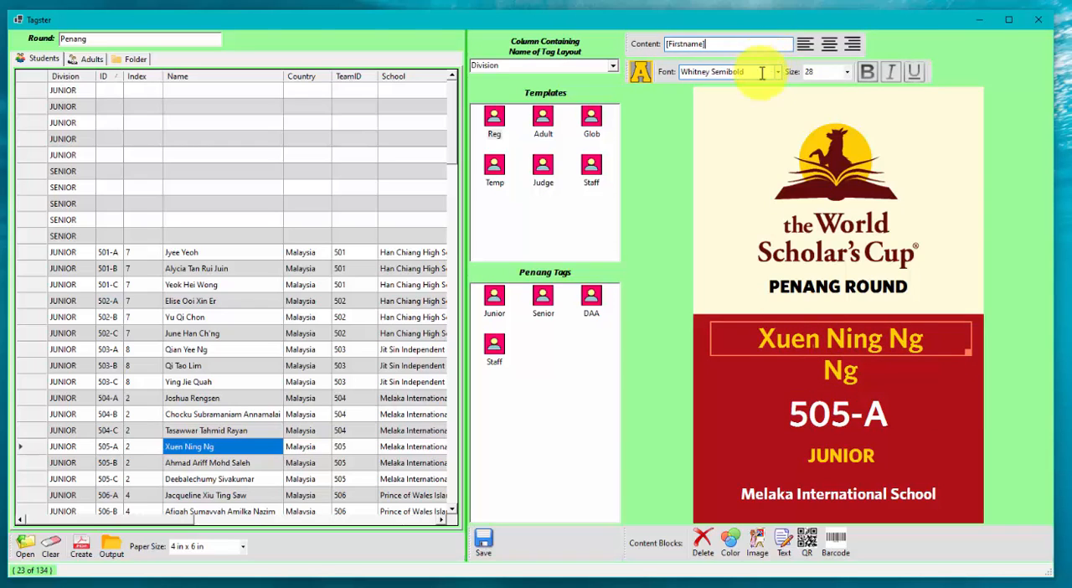
pyautogui.click(759, 120)
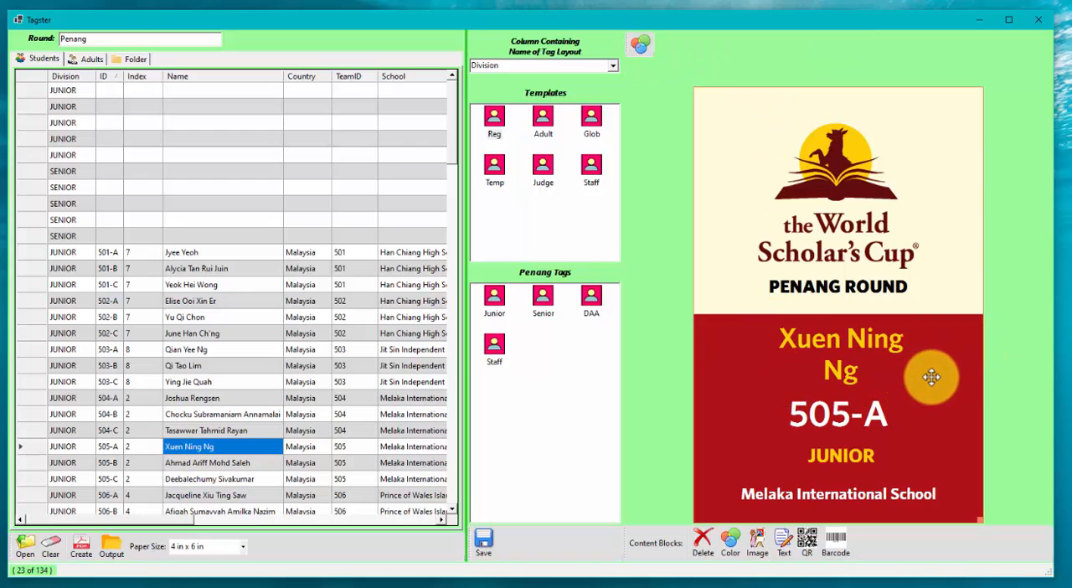
# Step: Recolour the background block behind the name and school text bright green
pyautogui.click(722, 342)
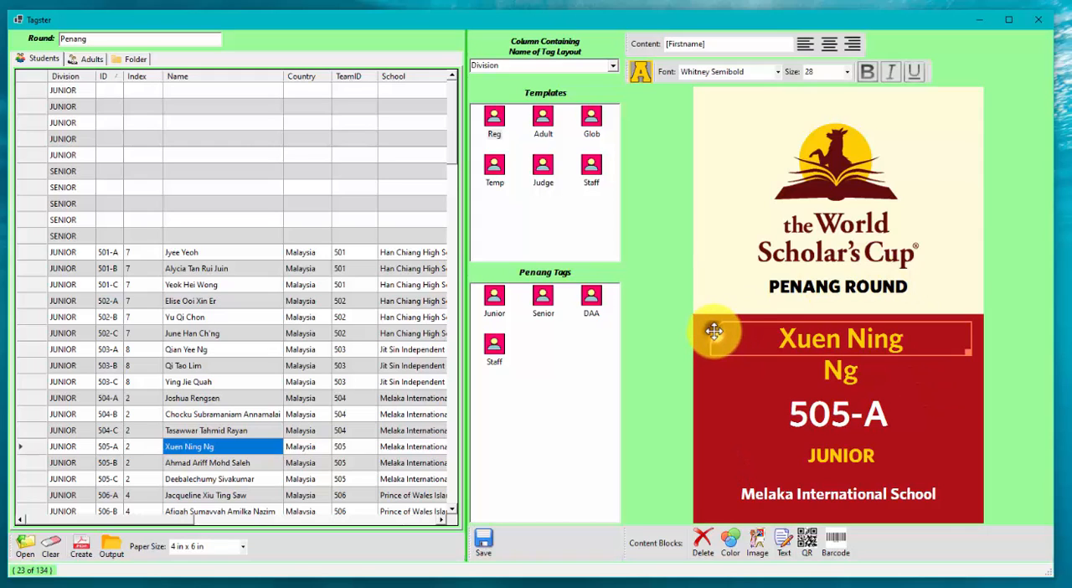
pyautogui.click(700, 320)
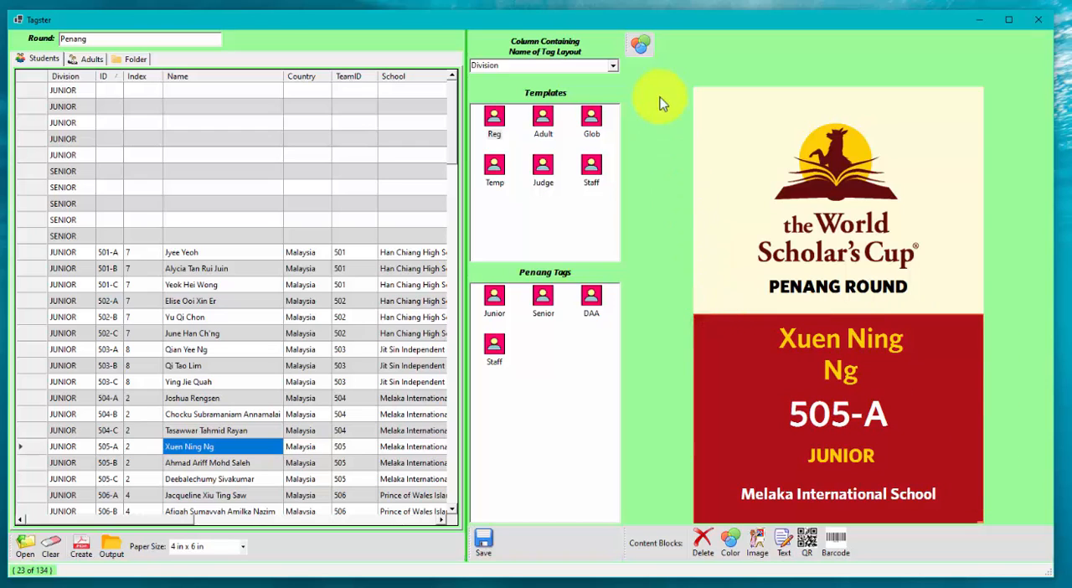
pyautogui.click(638, 38)
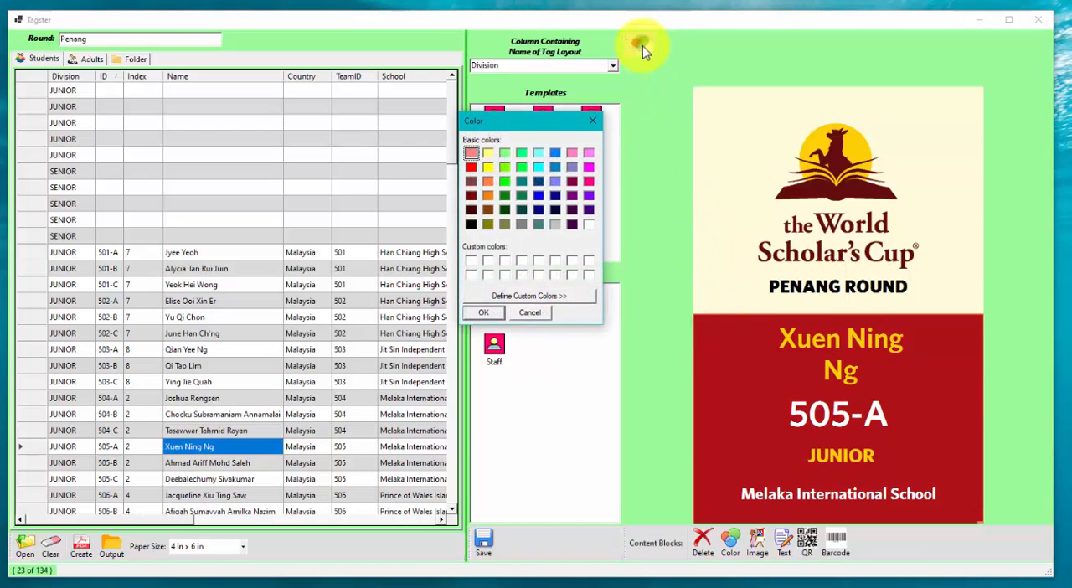
pyautogui.click(484, 317)
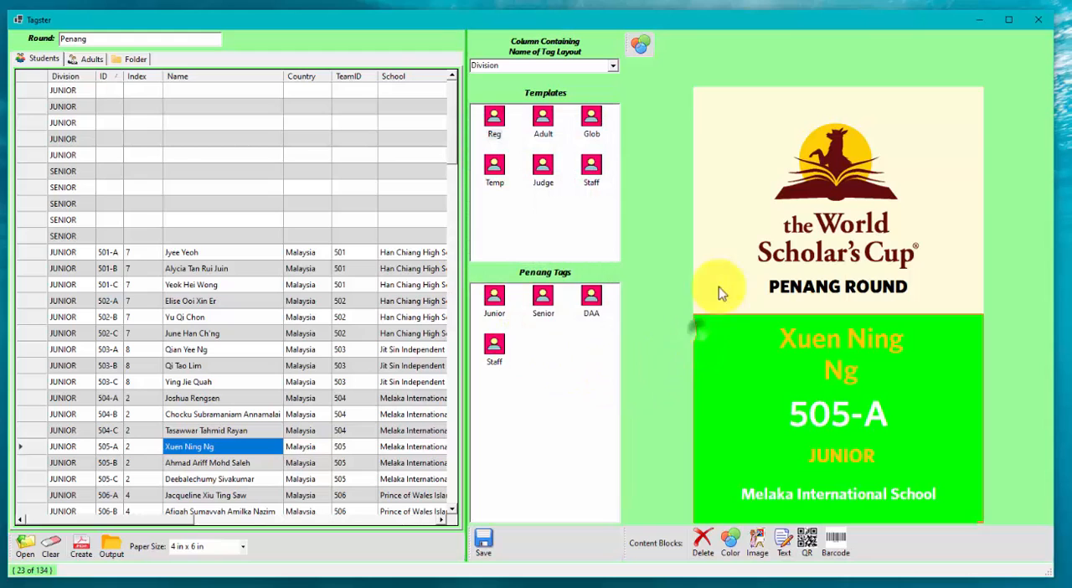
# Step: Change the lower background block's colour to dark teal
pyautogui.click(640, 40)
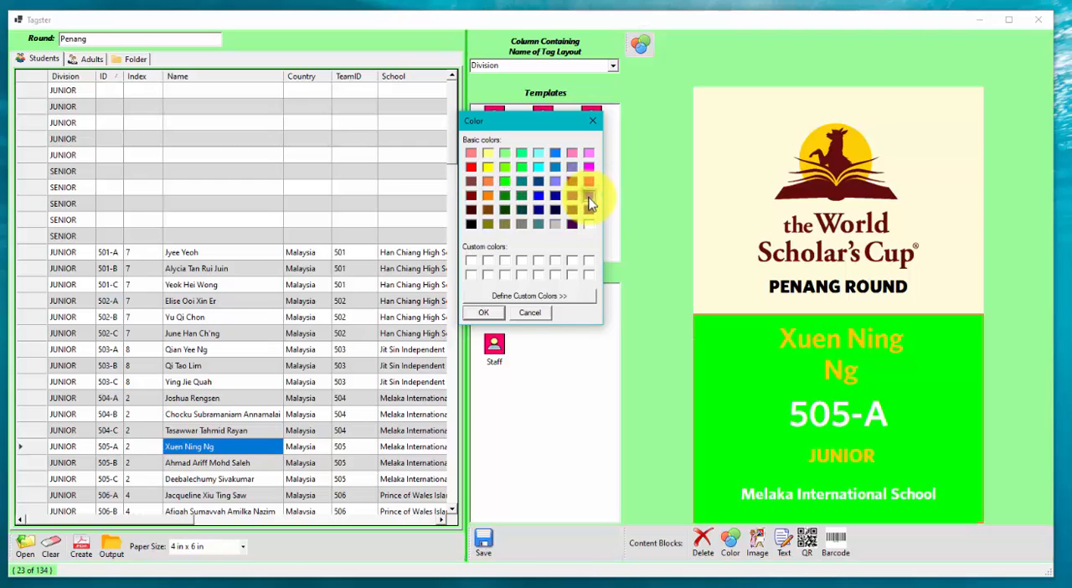
pyautogui.click(588, 197)
pyautogui.click(521, 209)
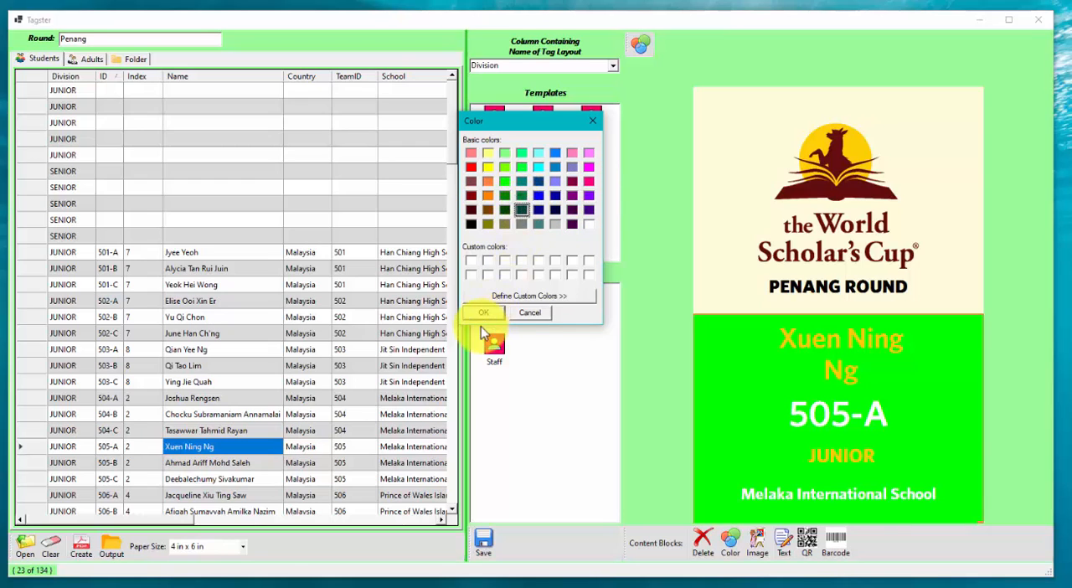
pyautogui.click(484, 312)
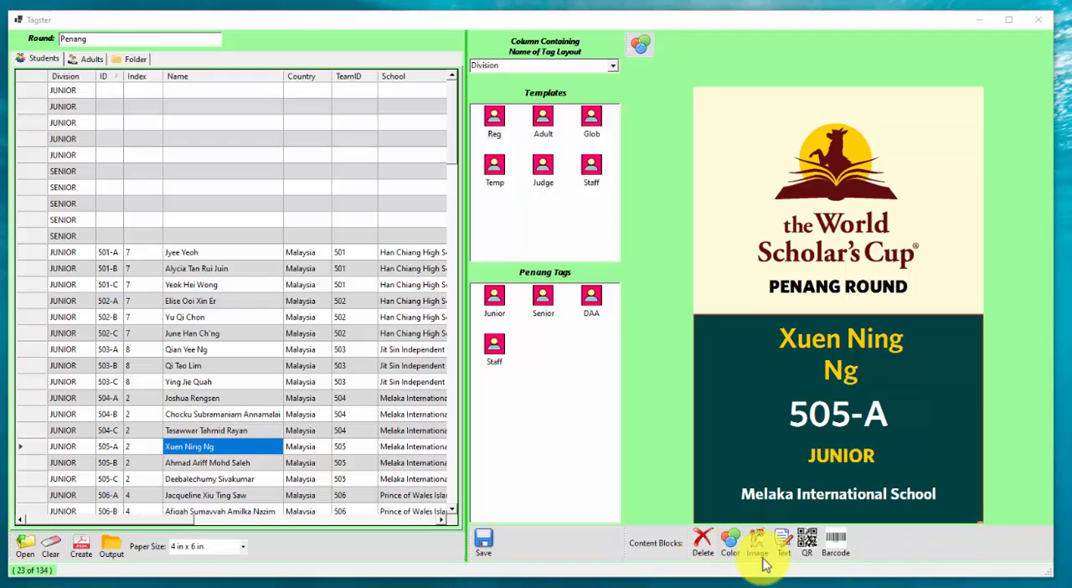
# Step: Add a new colour block to the tag and fill it with periwinkle blue
pyautogui.click(731, 546)
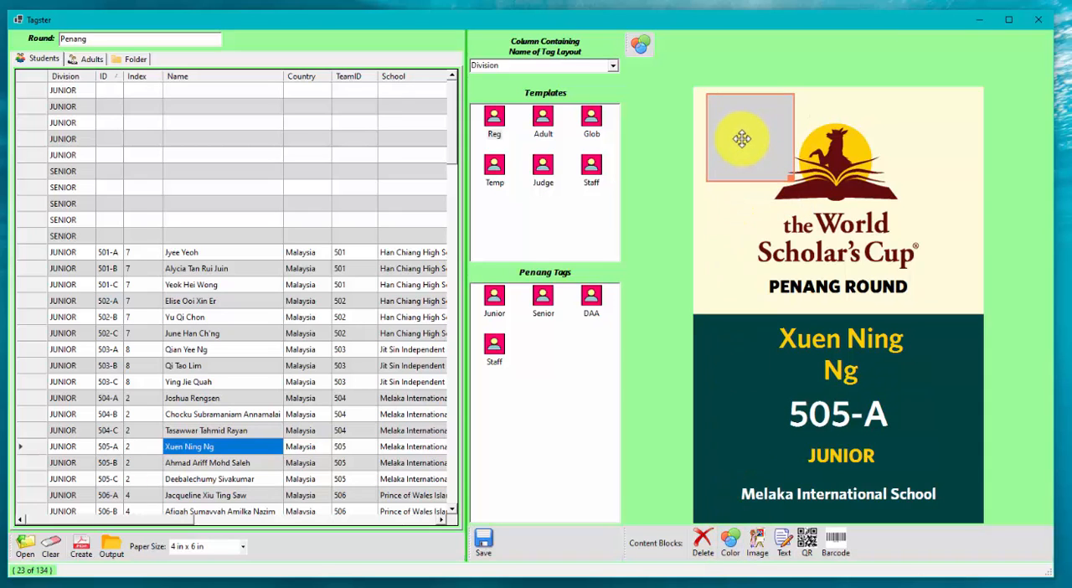
pyautogui.click(640, 44)
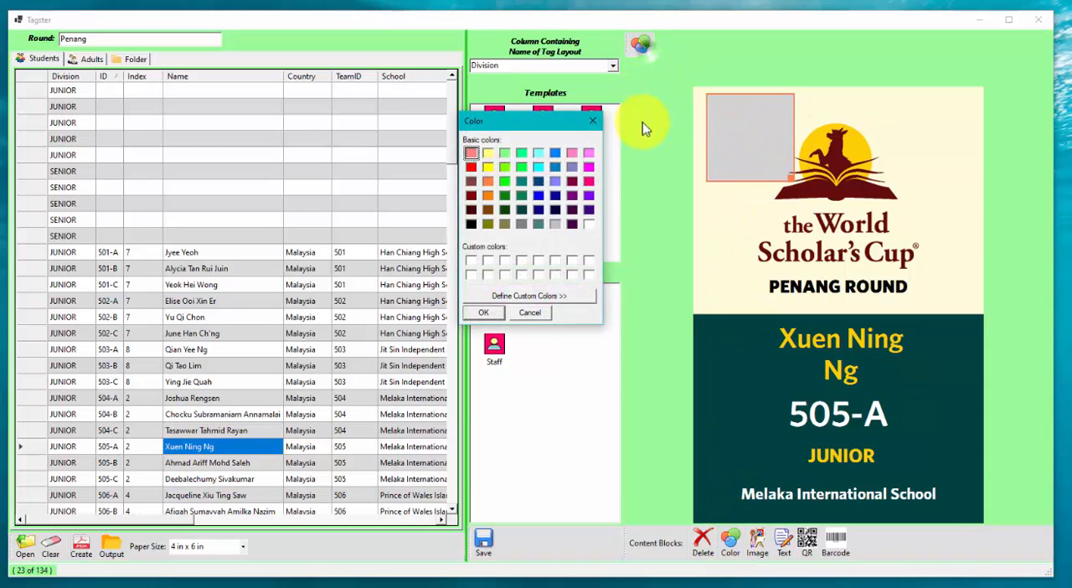
pyautogui.click(554, 180)
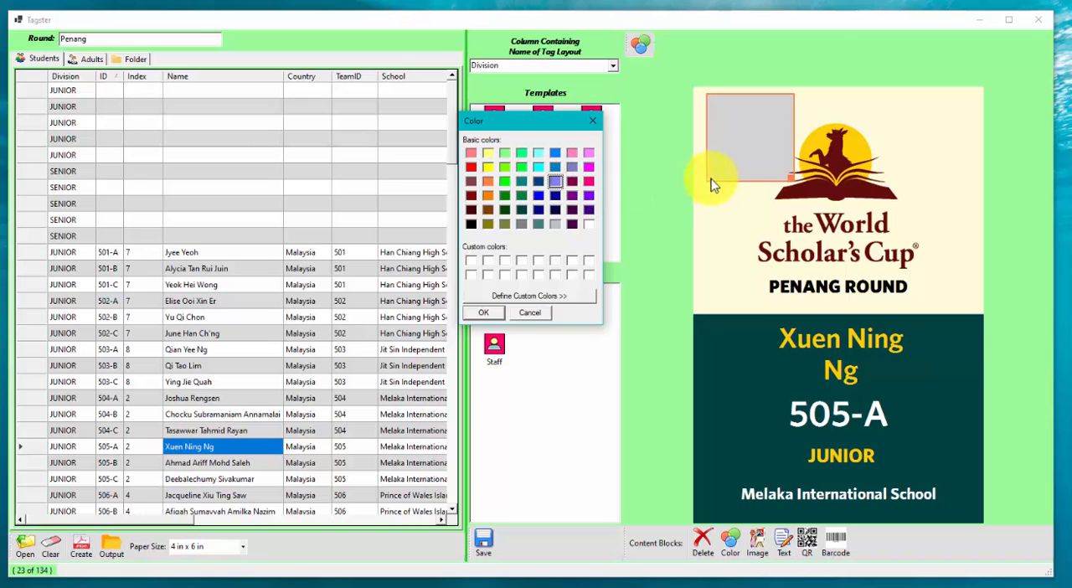
pyautogui.click(483, 312)
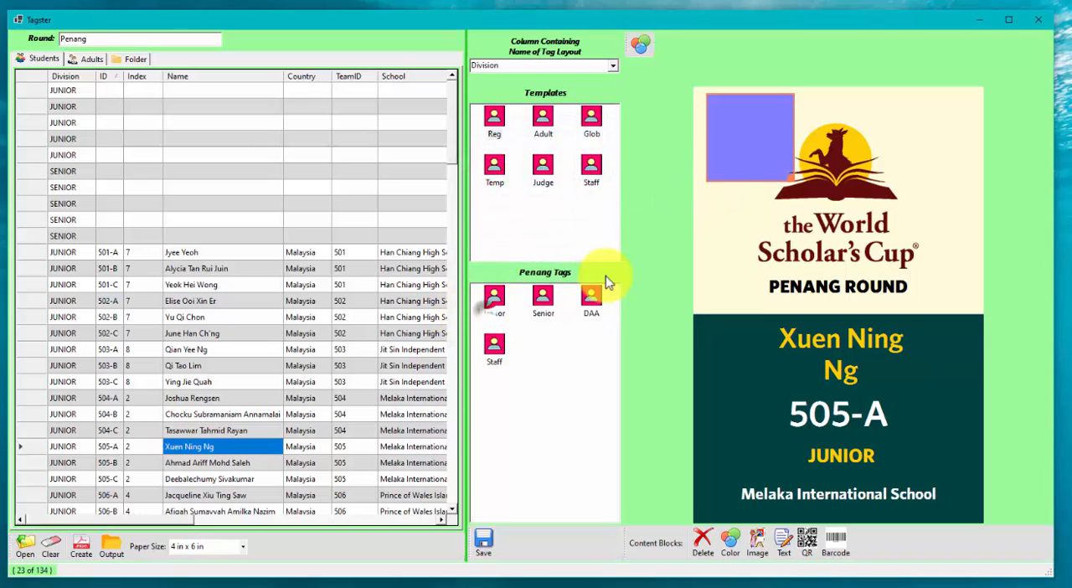
# Step: Stretch the new blue block into a tall rectangle and place it at the upper-left corner of the tag
pyautogui.click(797, 166)
pyautogui.click(725, 142)
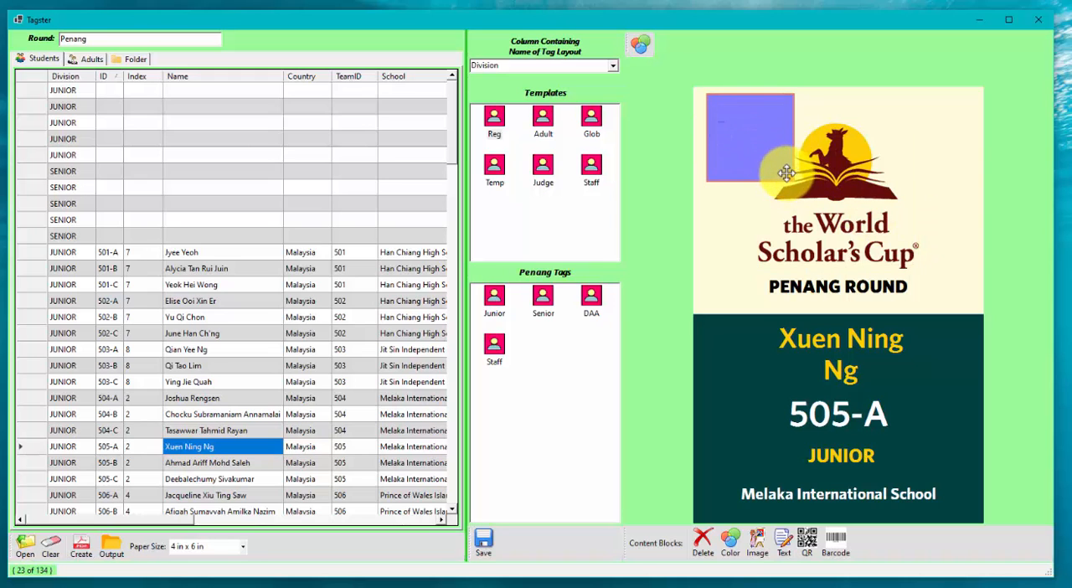
pyautogui.moveTo(742, 139); pyautogui.dragTo(918, 224)
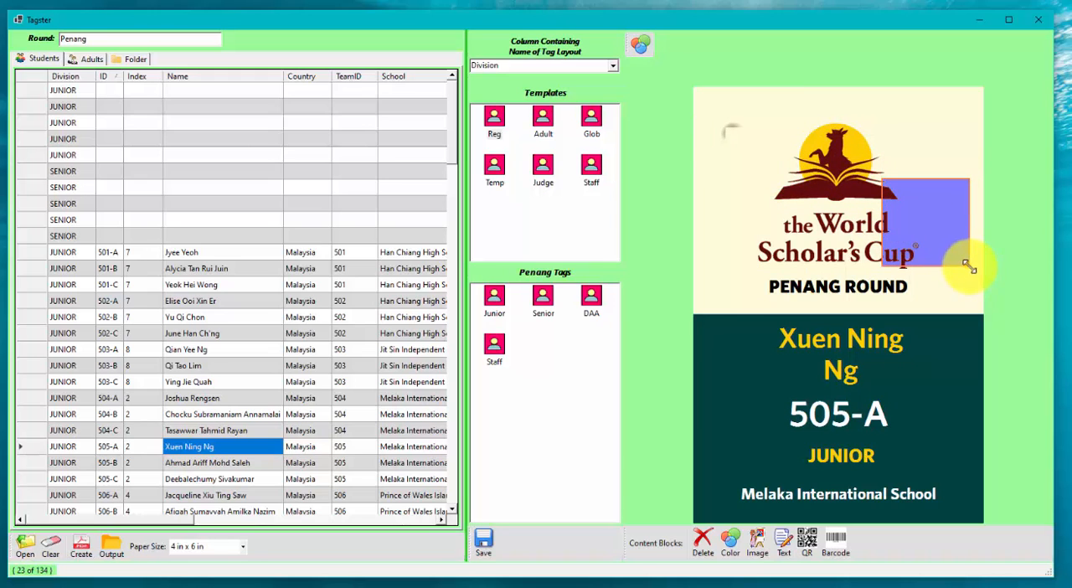
pyautogui.moveTo(969, 266); pyautogui.dragTo(976, 288)
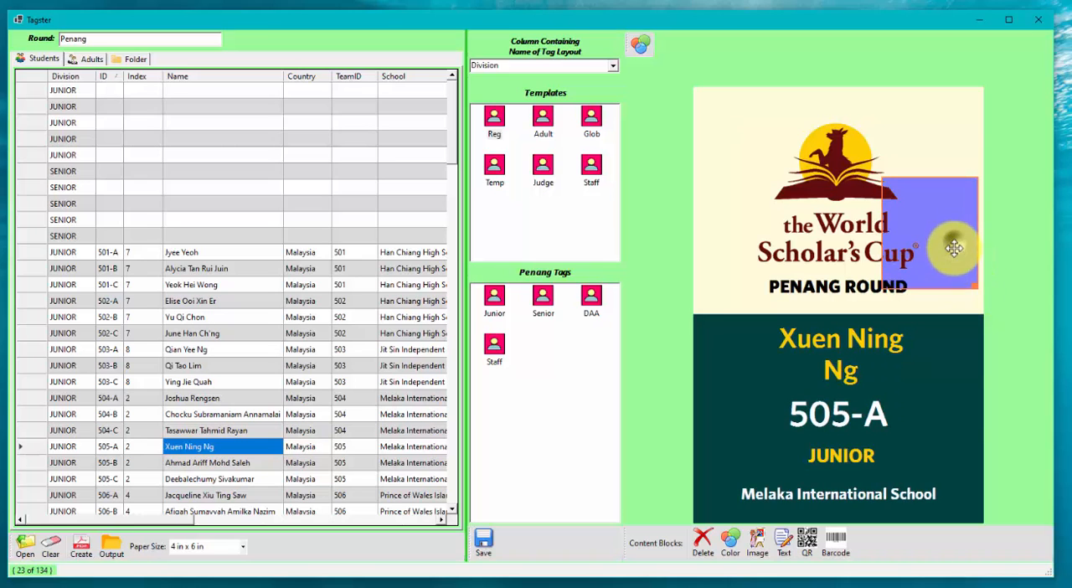
pyautogui.moveTo(954, 247); pyautogui.dragTo(946, 308)
pyautogui.click(912, 151)
pyautogui.click(889, 110)
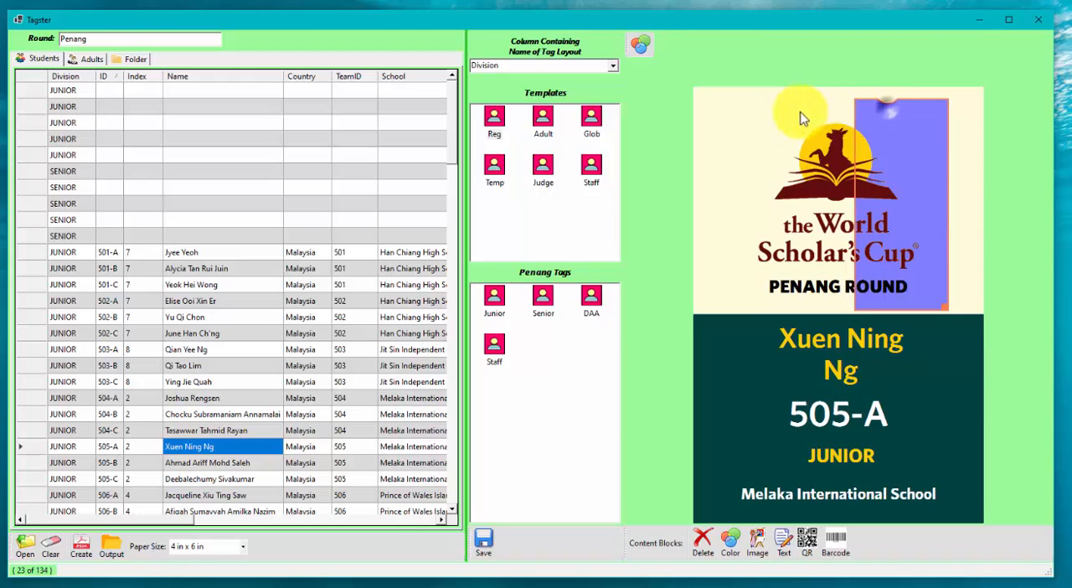
pyautogui.moveTo(938, 117); pyautogui.dragTo(781, 106)
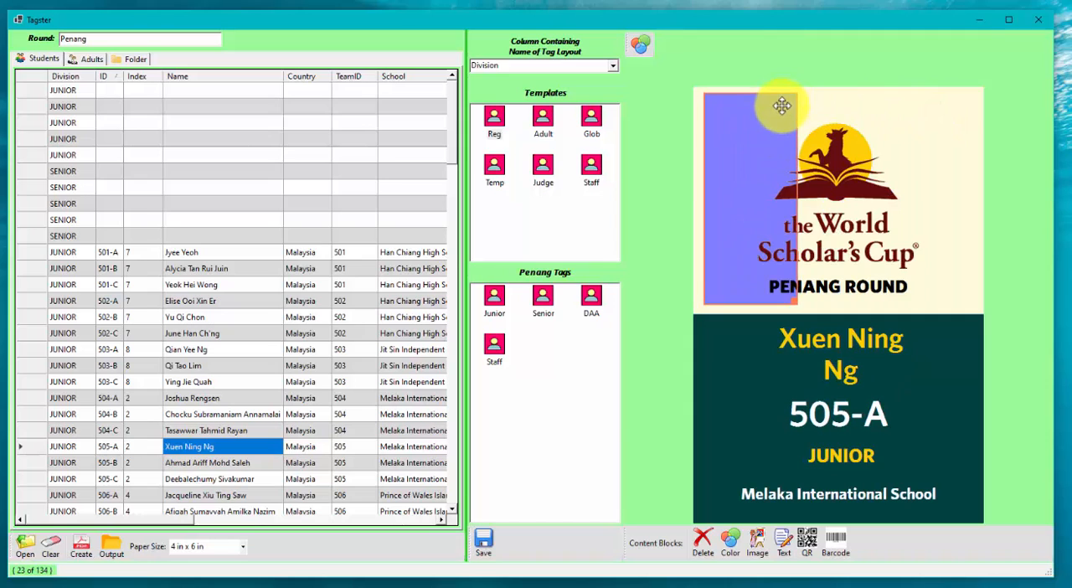
# Step: Widen the blue block to span behind the logo and round title, keeping the [Round] text block just below the logo
pyautogui.click(794, 300)
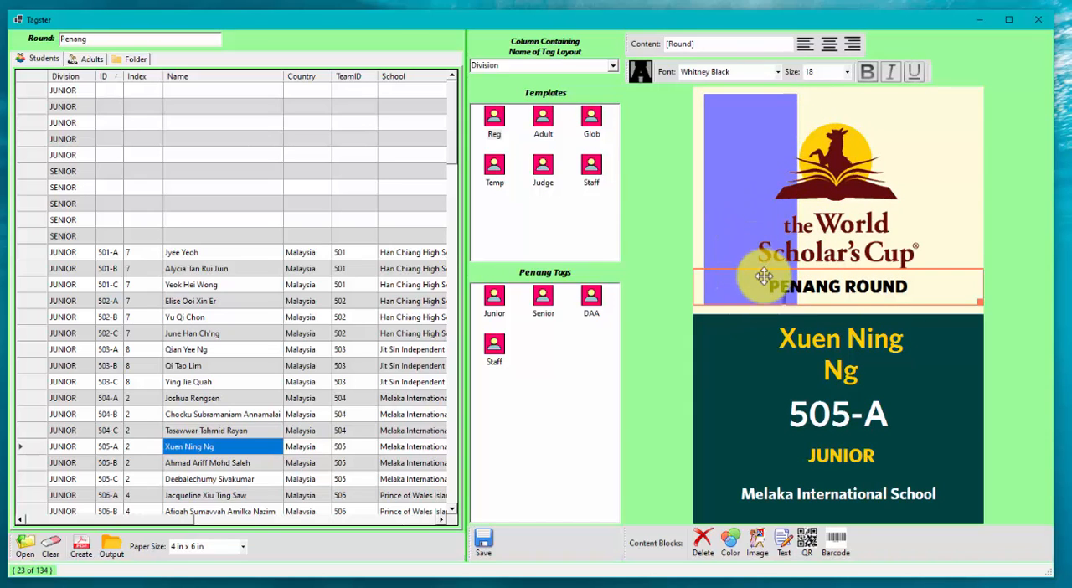
pyautogui.moveTo(913, 280); pyautogui.dragTo(914, 269)
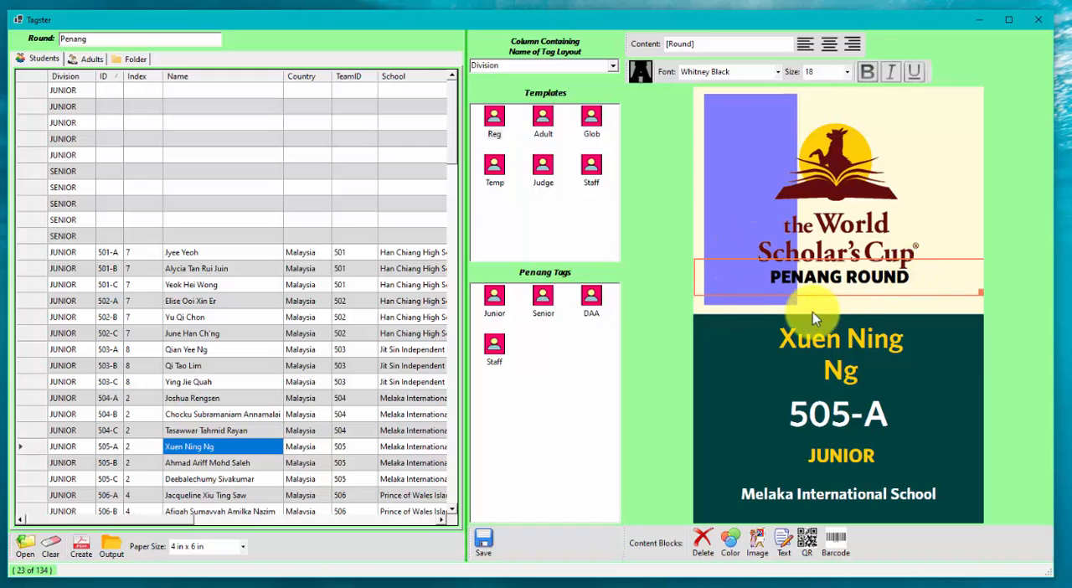
pyautogui.moveTo(796, 305); pyautogui.dragTo(944, 290)
pyautogui.click(957, 283)
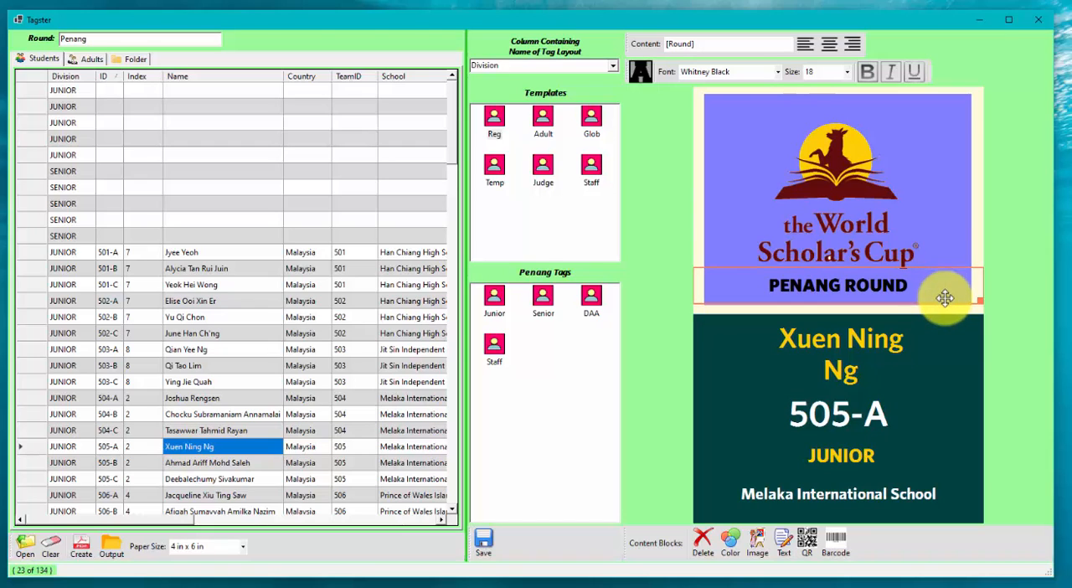
# Step: Set the background block in the tag's lower half to white
pyautogui.click(918, 350)
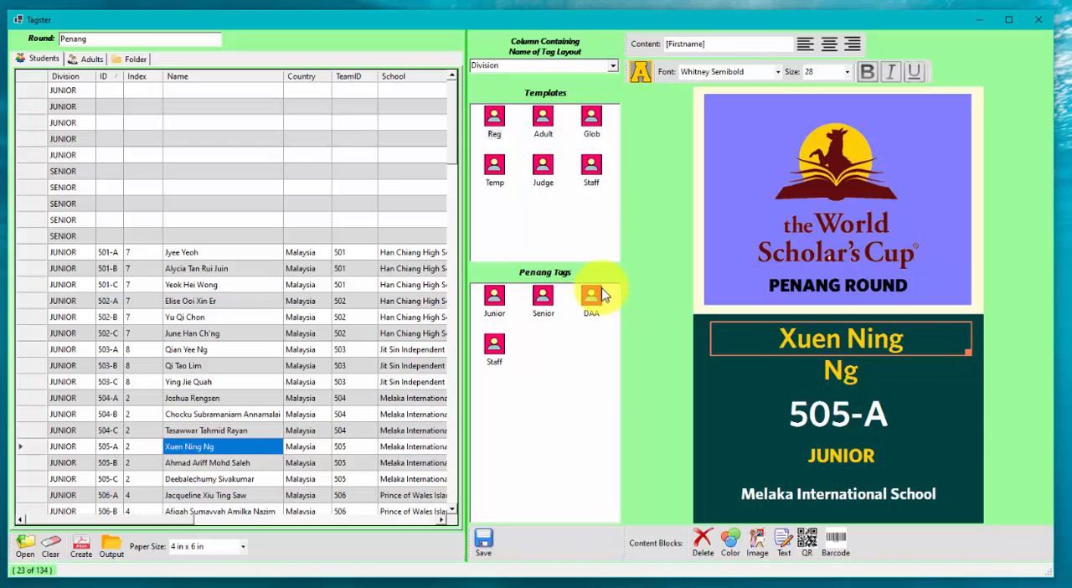
pyautogui.click(706, 448)
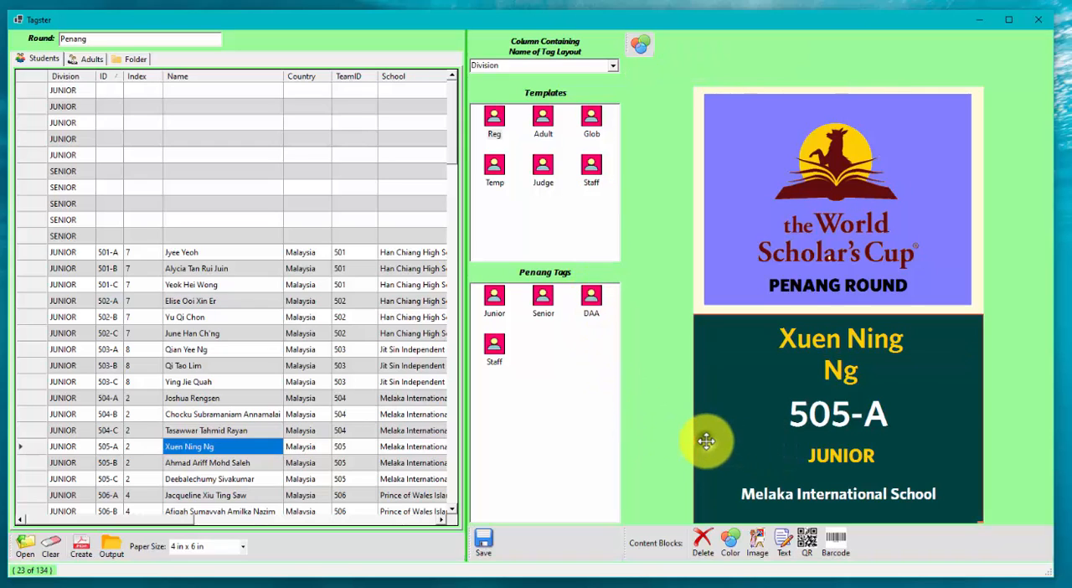
pyautogui.click(639, 43)
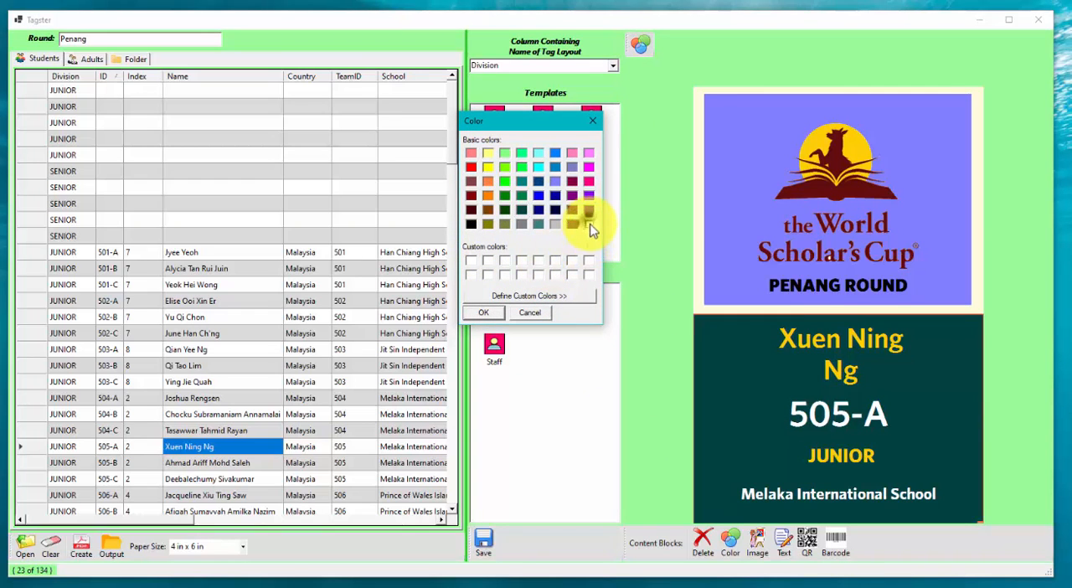
pyautogui.click(483, 312)
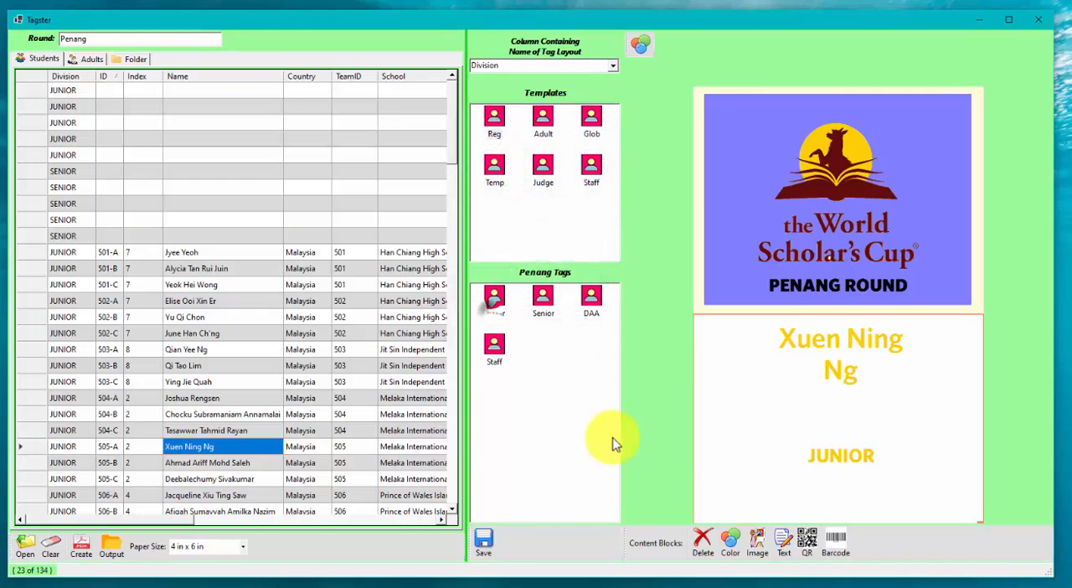
# Step: Set the [ID] text block's font colour to black
pyautogui.click(816, 415)
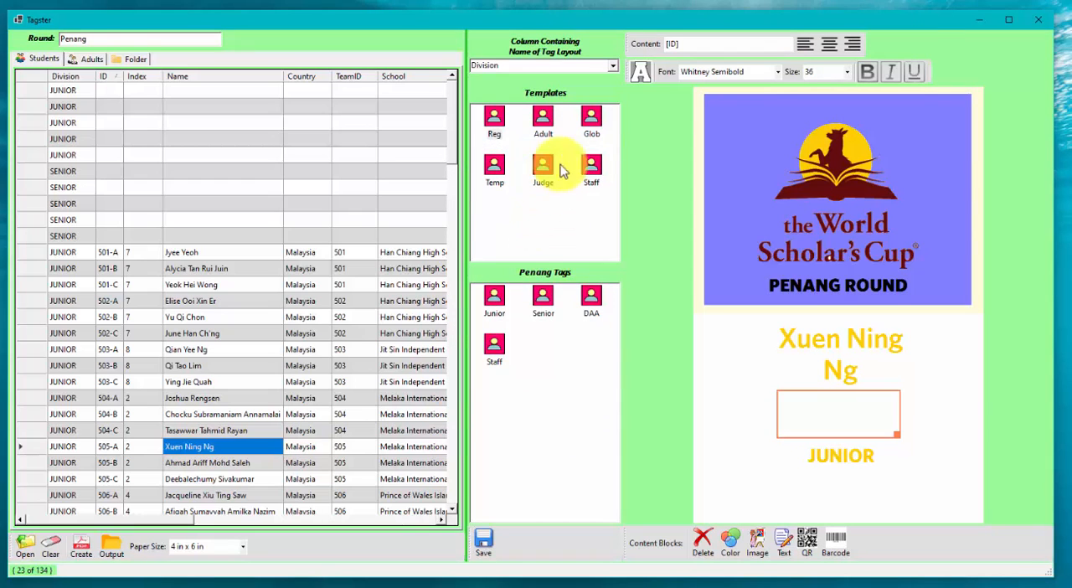
pyautogui.click(640, 71)
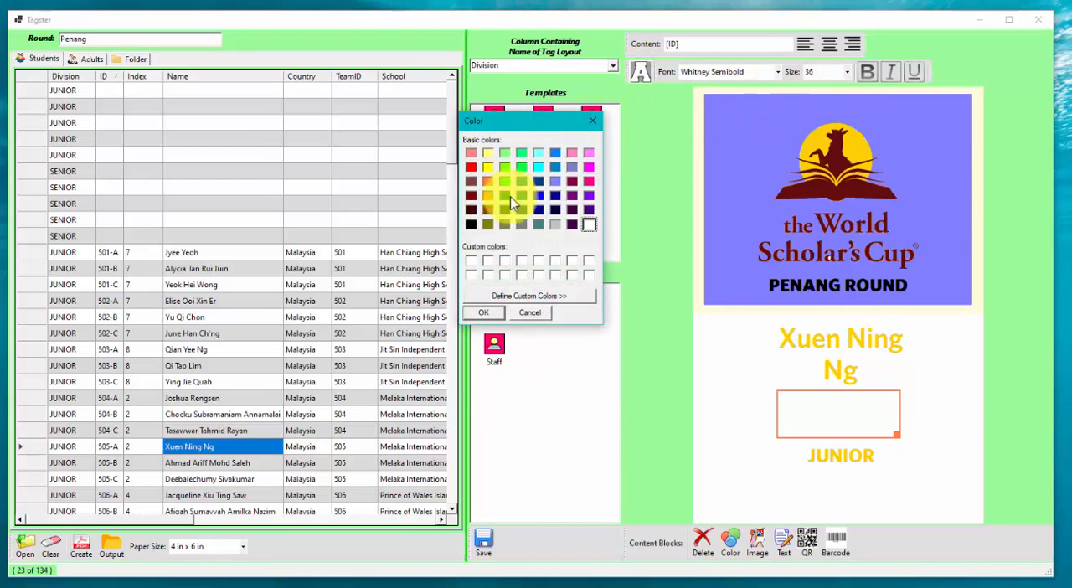
pyautogui.click(471, 225)
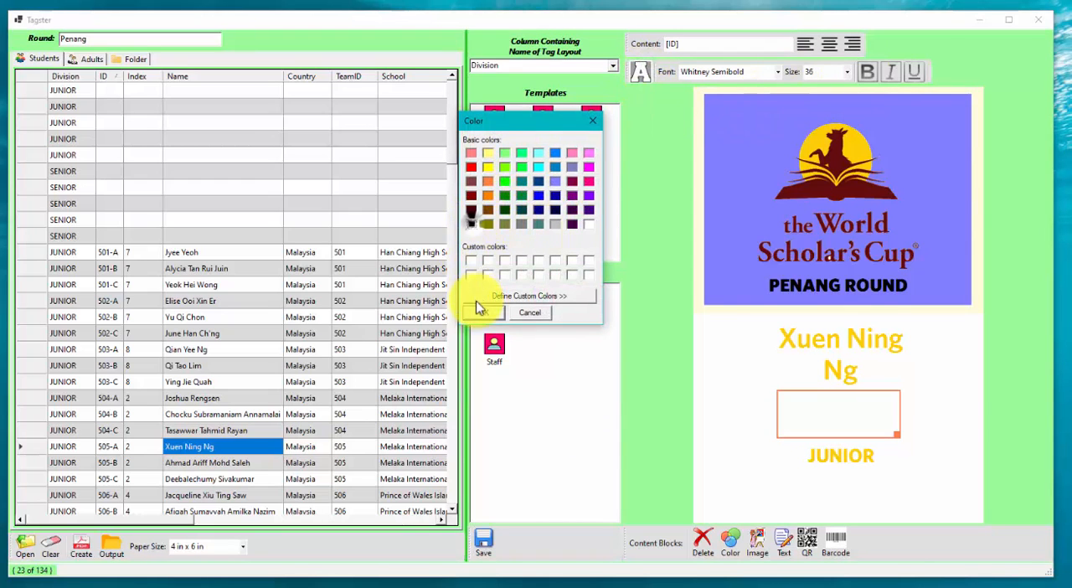
pyautogui.click(478, 316)
# Step: Set the font colour of the [Division] [DebateGroup] text block to dark navy blue
pyautogui.click(753, 456)
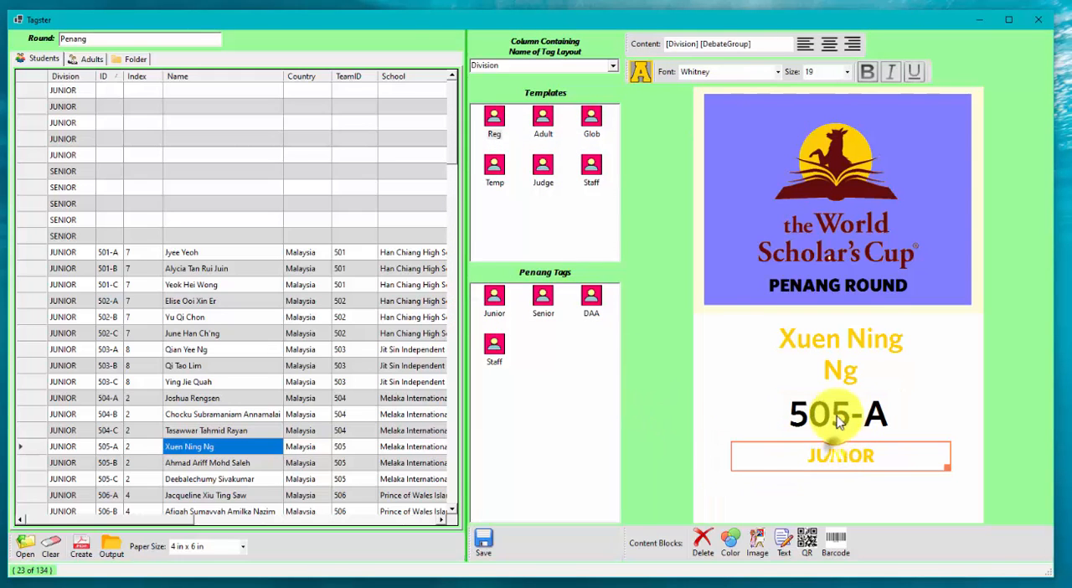
pyautogui.click(639, 72)
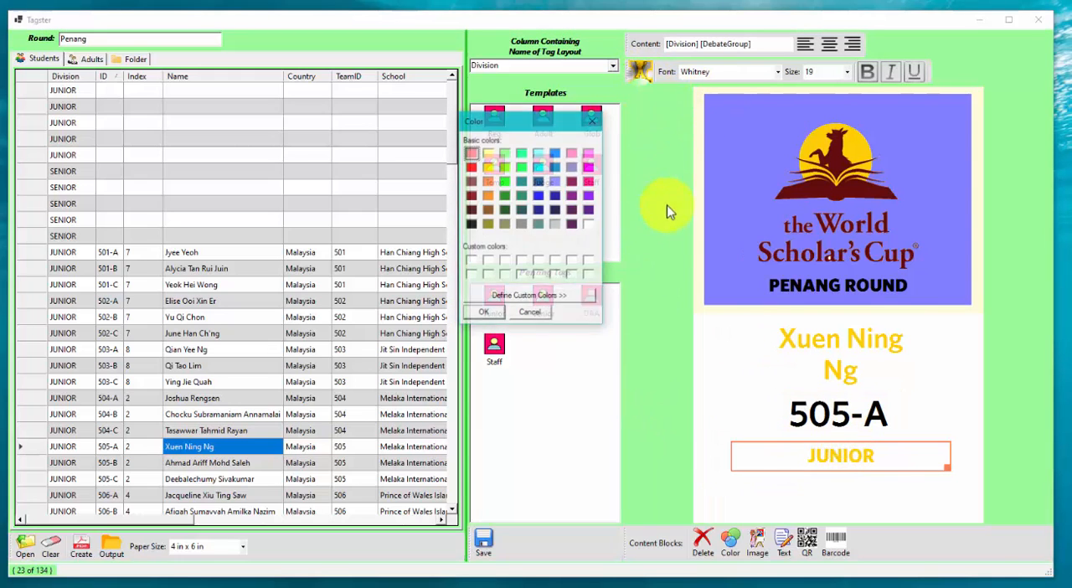
pyautogui.click(554, 210)
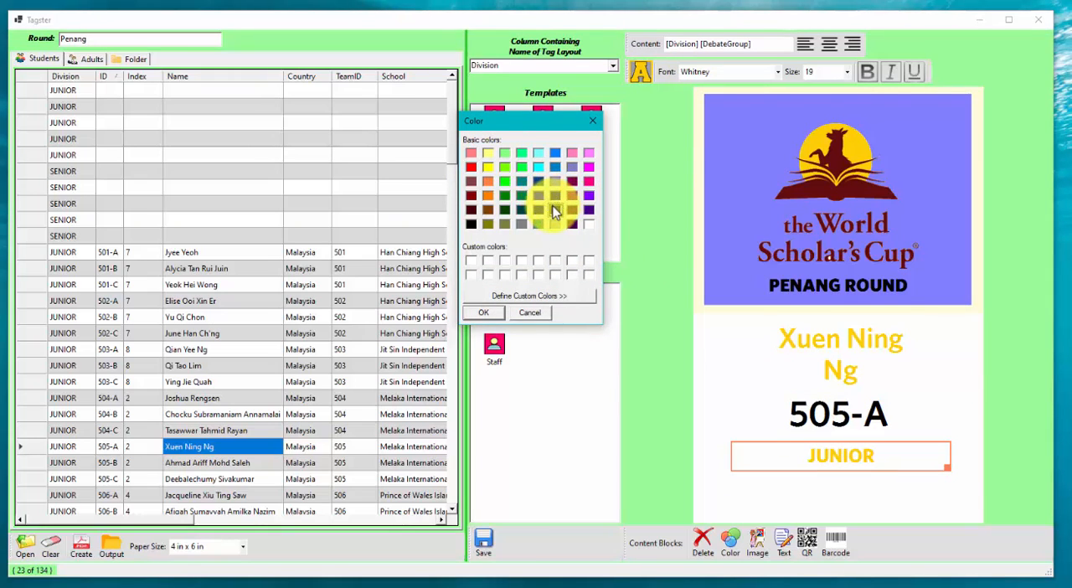
pyautogui.click(493, 312)
# Step: Set the font colour of the [Firstname] and [Lastname] text blocks to dark purple
pyautogui.click(835, 342)
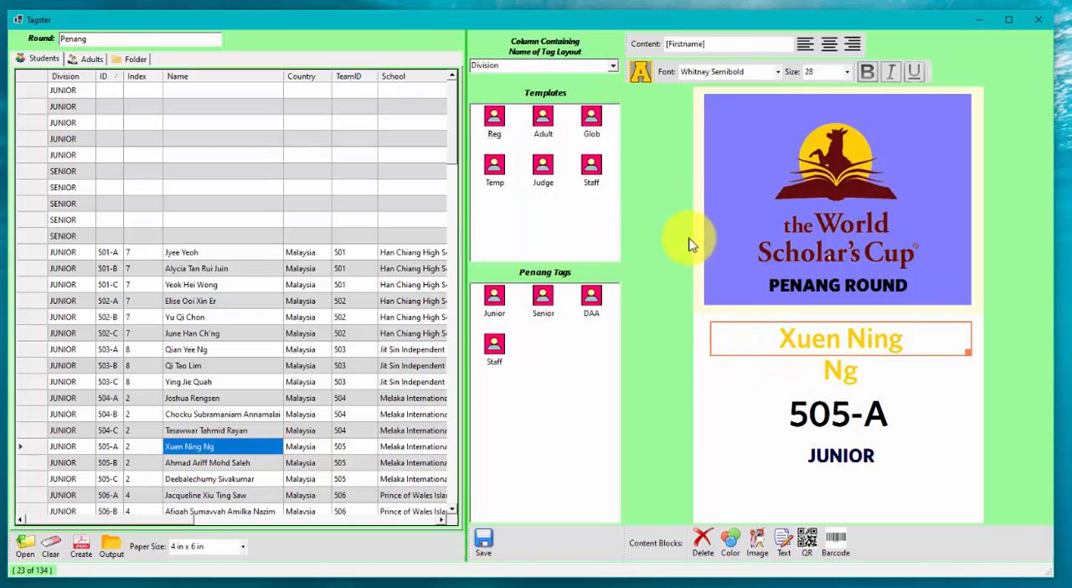
pyautogui.click(641, 73)
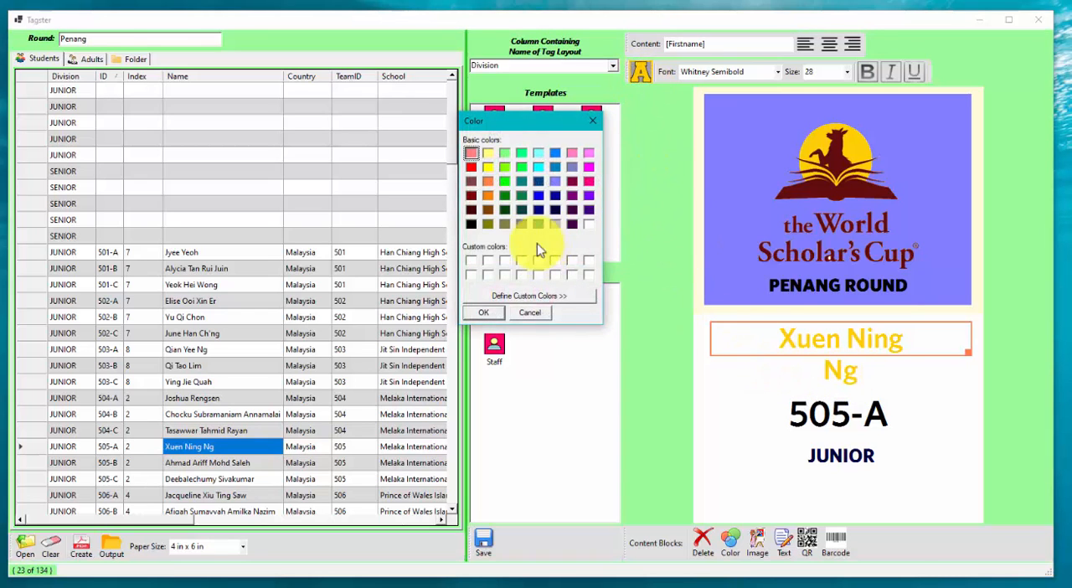
pyautogui.click(478, 313)
pyautogui.click(825, 373)
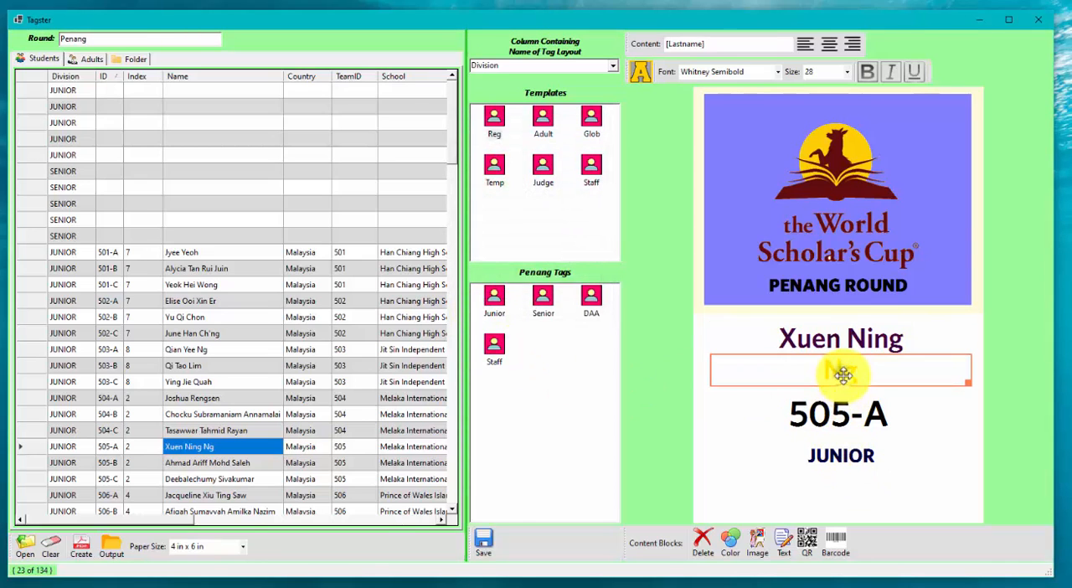
pyautogui.click(640, 73)
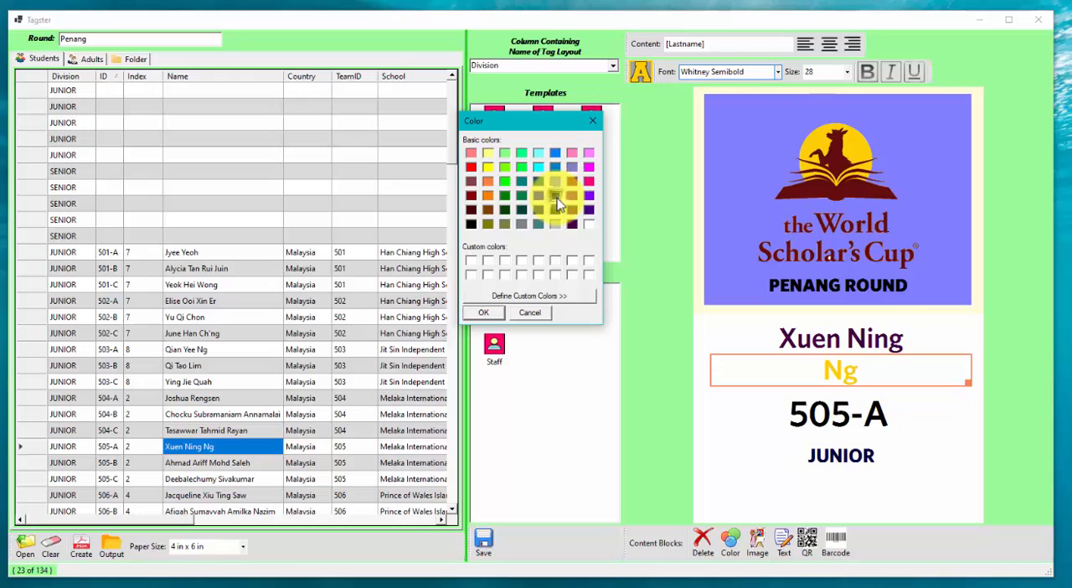
pyautogui.click(483, 314)
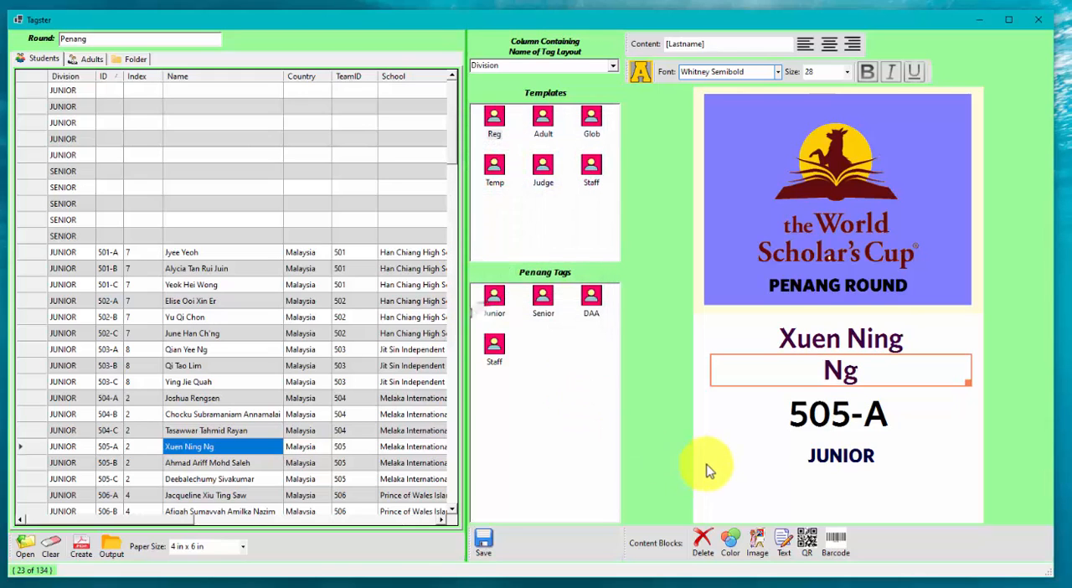
# Step: Set the [School] text block's font colour to black
pyautogui.click(833, 484)
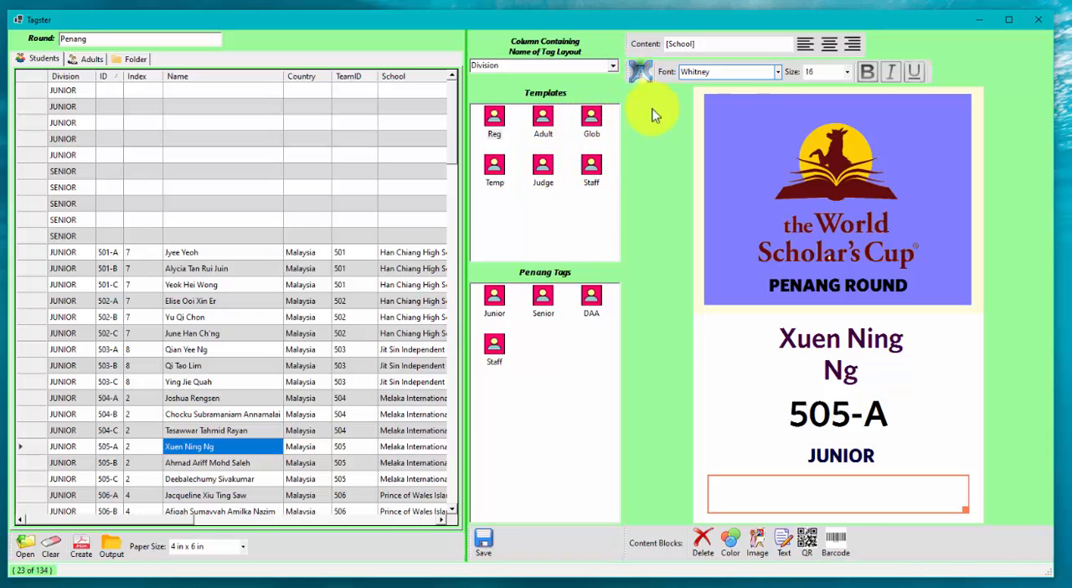
pyautogui.click(640, 72)
pyautogui.click(472, 224)
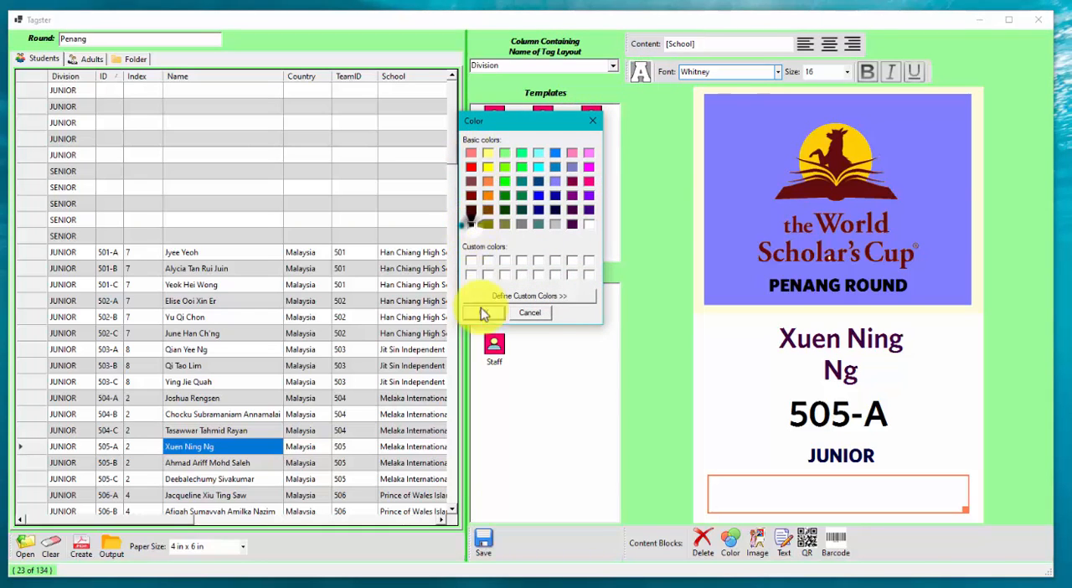
pyautogui.click(483, 313)
# Step: Preview another Junior student's tag and compare it in the Senior layout before returning to the Junior layout
pyautogui.click(956, 375)
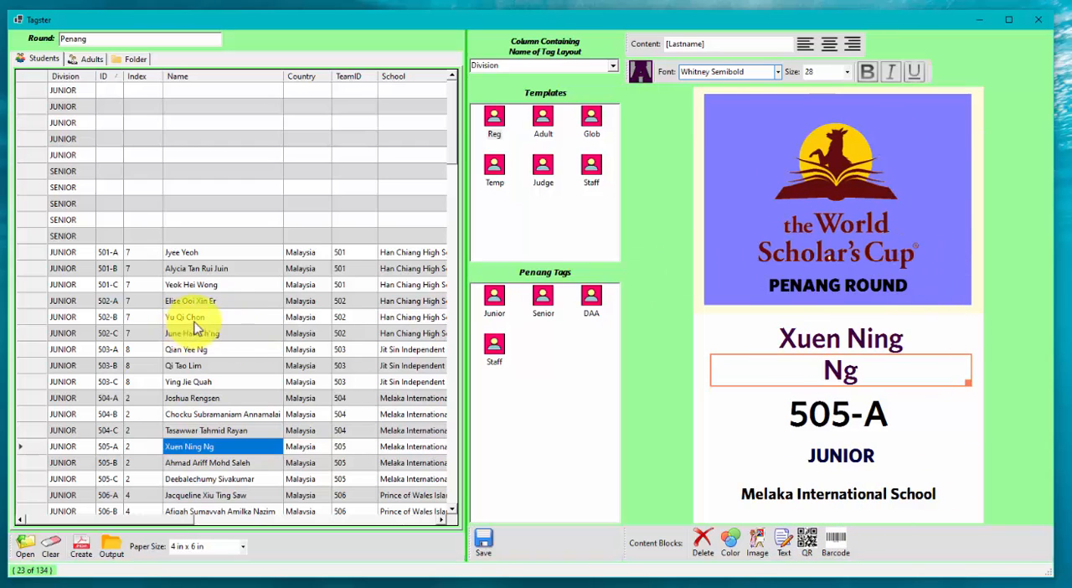
pyautogui.click(219, 316)
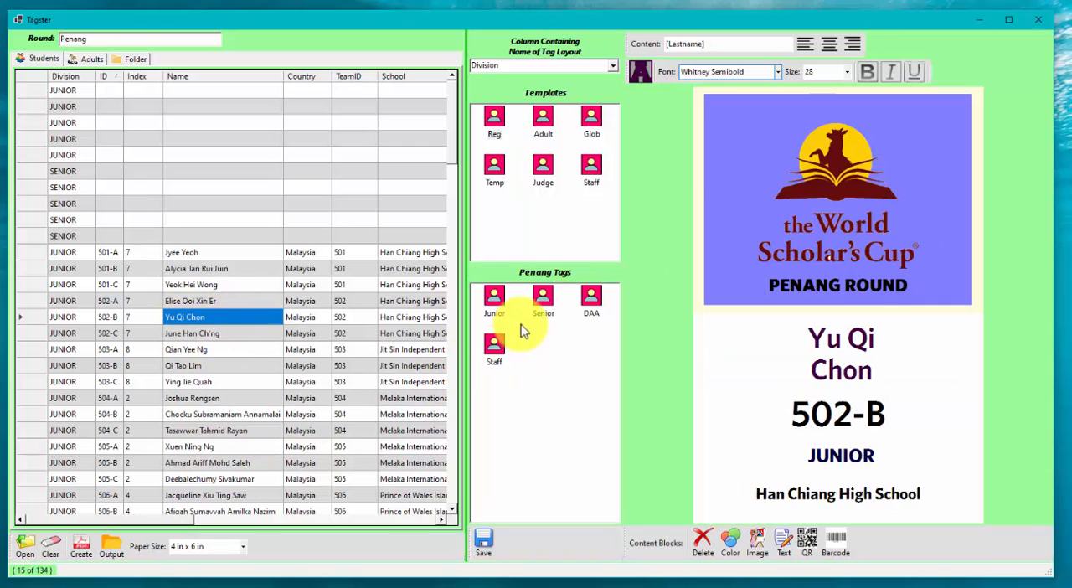
pyautogui.click(544, 303)
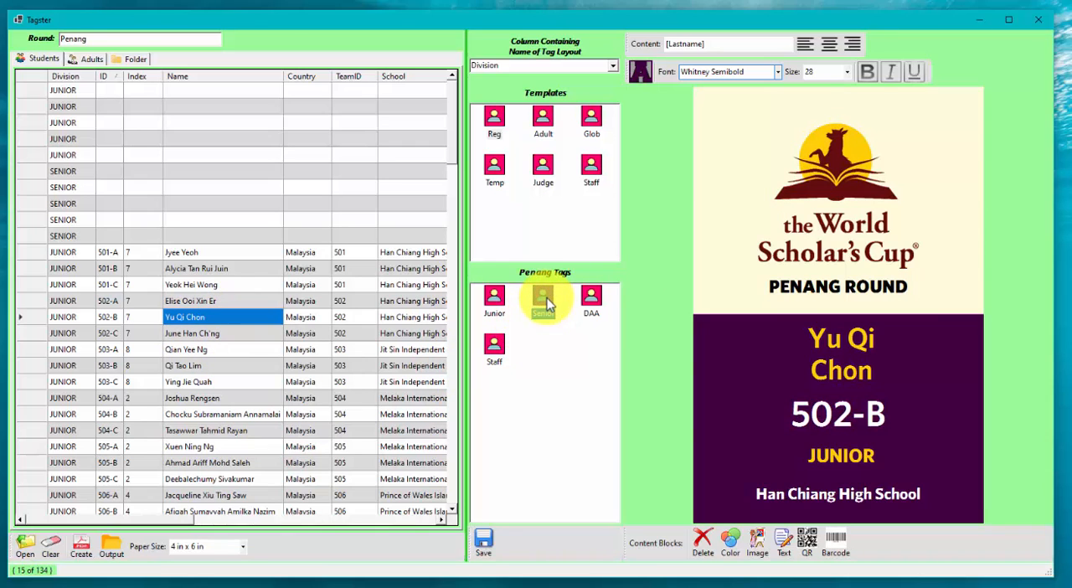
pyautogui.click(492, 303)
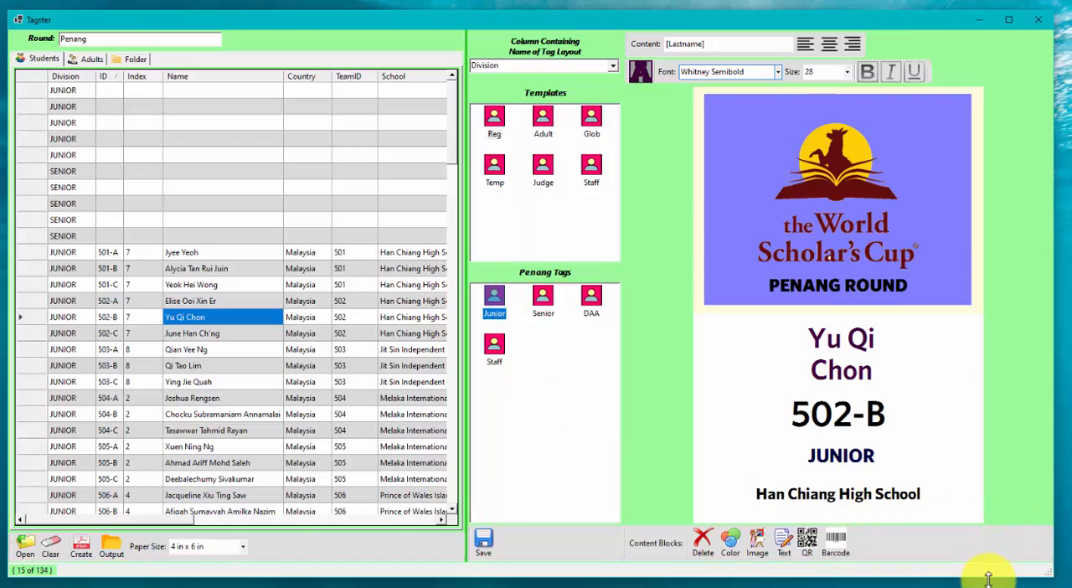
# Step: Add a QR code block to the Junior tag and move it over the right part of the logo
pyautogui.click(806, 544)
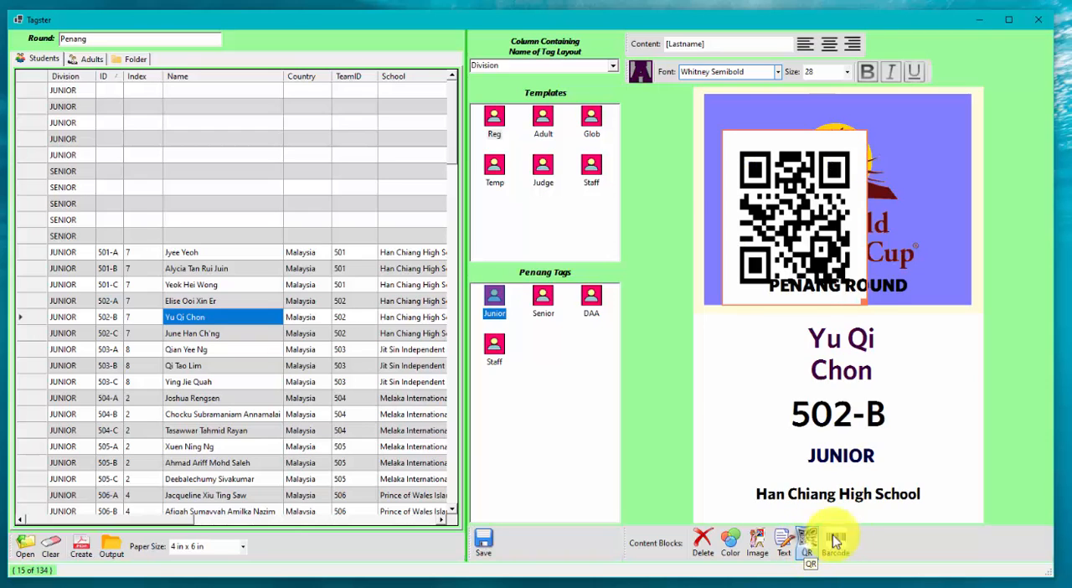
pyautogui.click(861, 295)
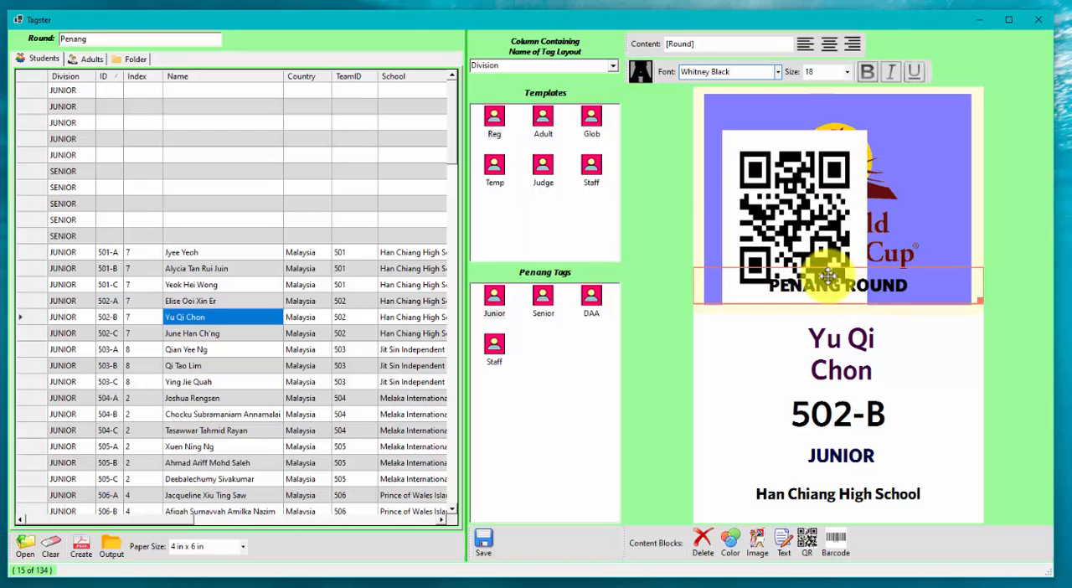
pyautogui.click(730, 143)
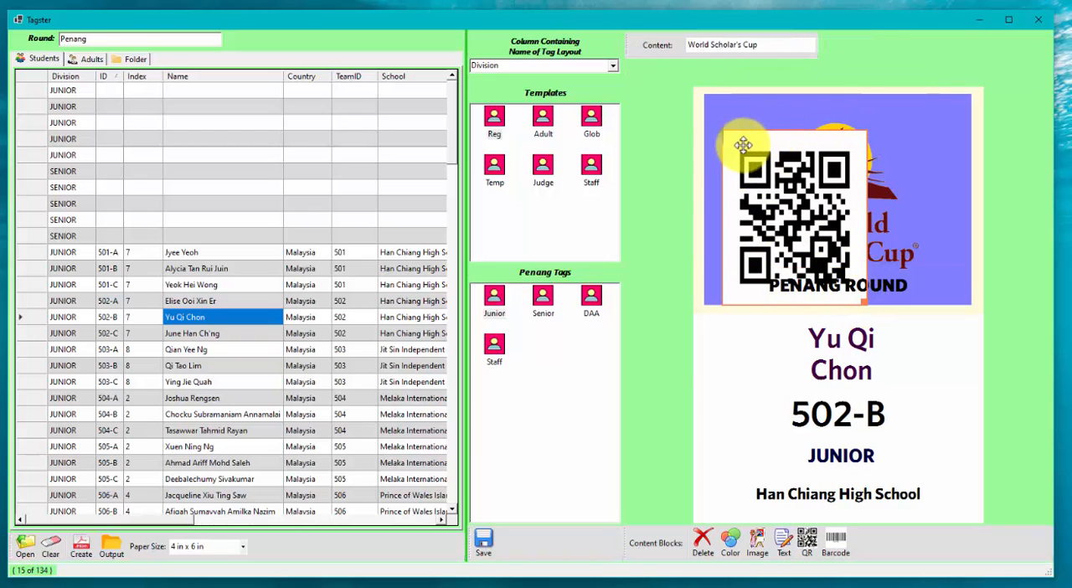
pyautogui.moveTo(746, 153); pyautogui.dragTo(835, 118)
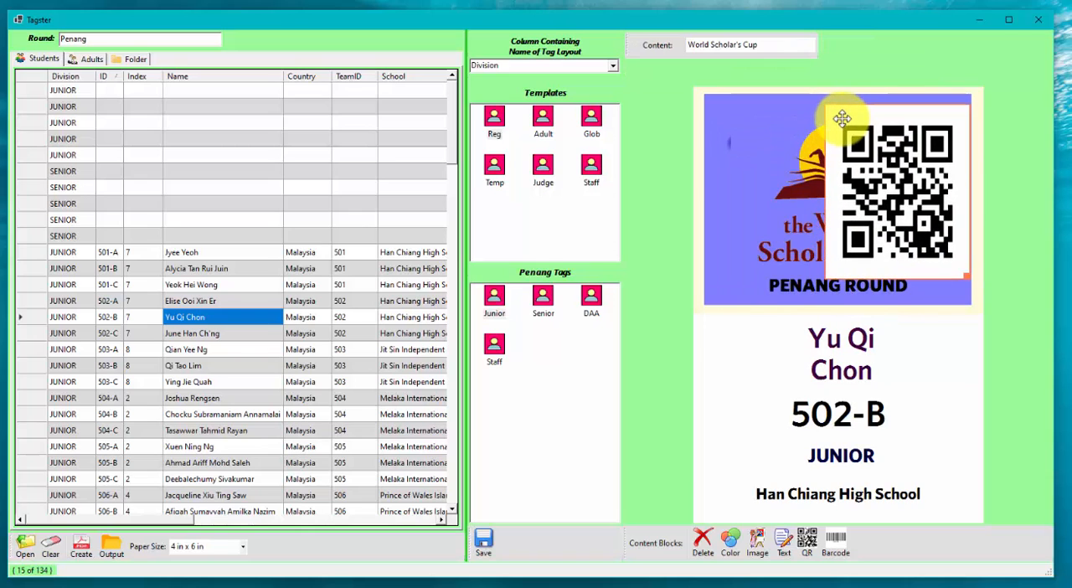
# Step: Try to resize the QR code block by its lower-right corner, moving it around the logo area
pyautogui.click(963, 273)
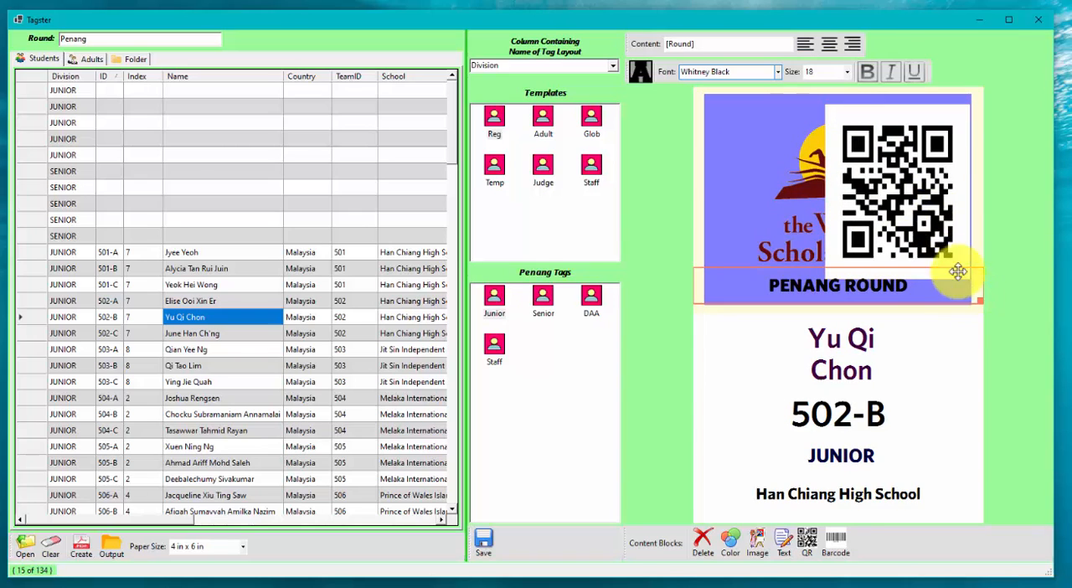
pyautogui.click(955, 238)
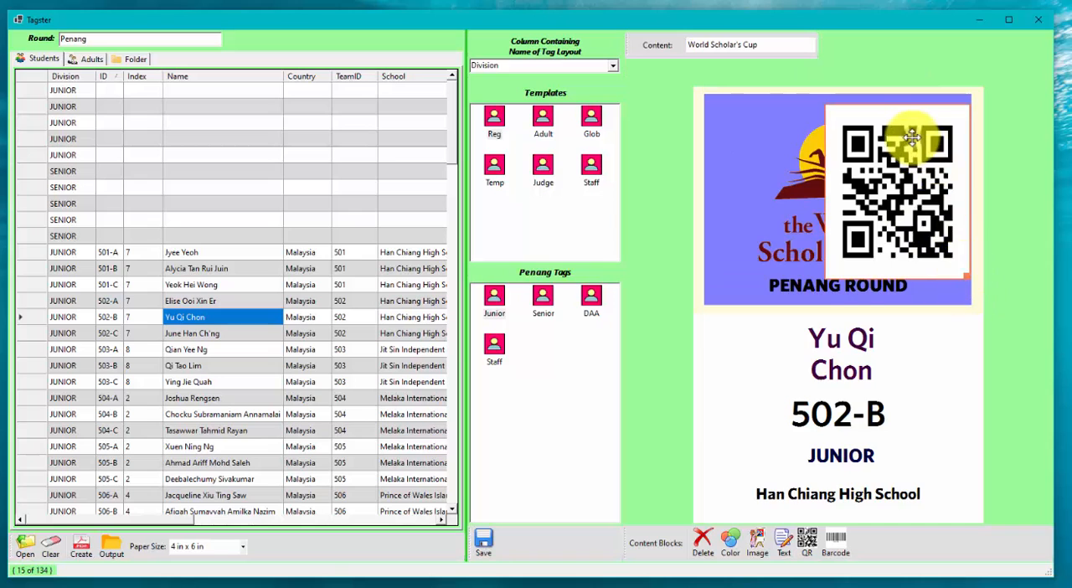
pyautogui.moveTo(962, 268); pyautogui.dragTo(963, 329)
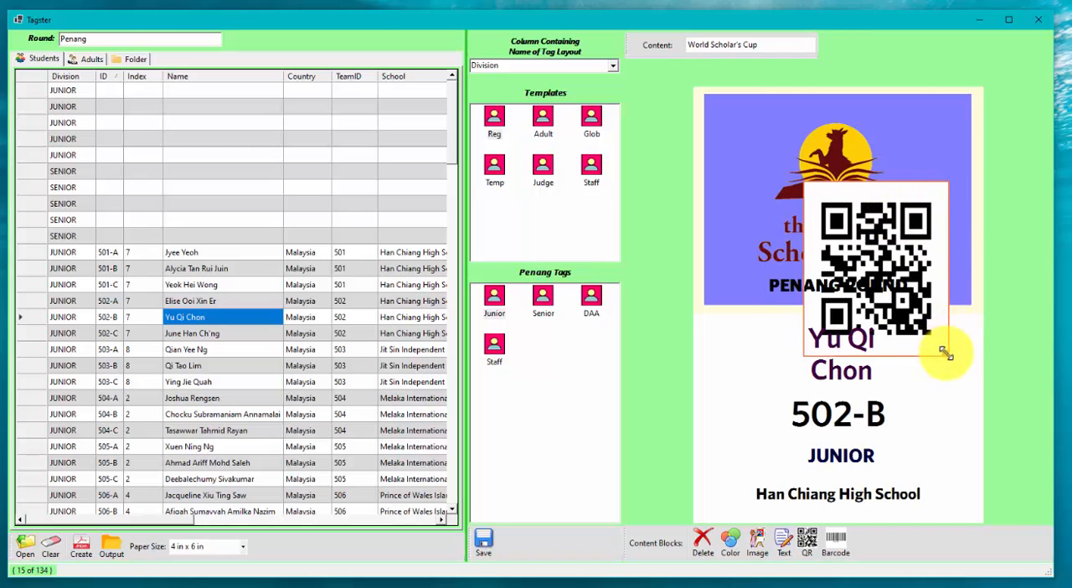
pyautogui.click(943, 350)
pyautogui.click(904, 201)
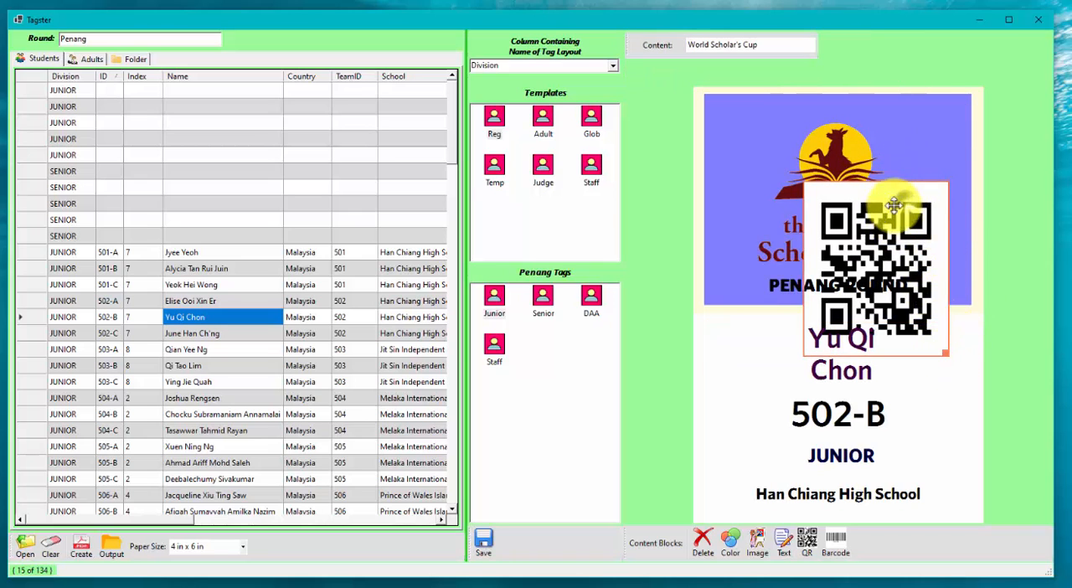
pyautogui.moveTo(873, 221); pyautogui.dragTo(788, 179)
# Step: Narrow the [Round] text block and shrink the QR code block into the upper-right corner of the blue block
pyautogui.click(895, 282)
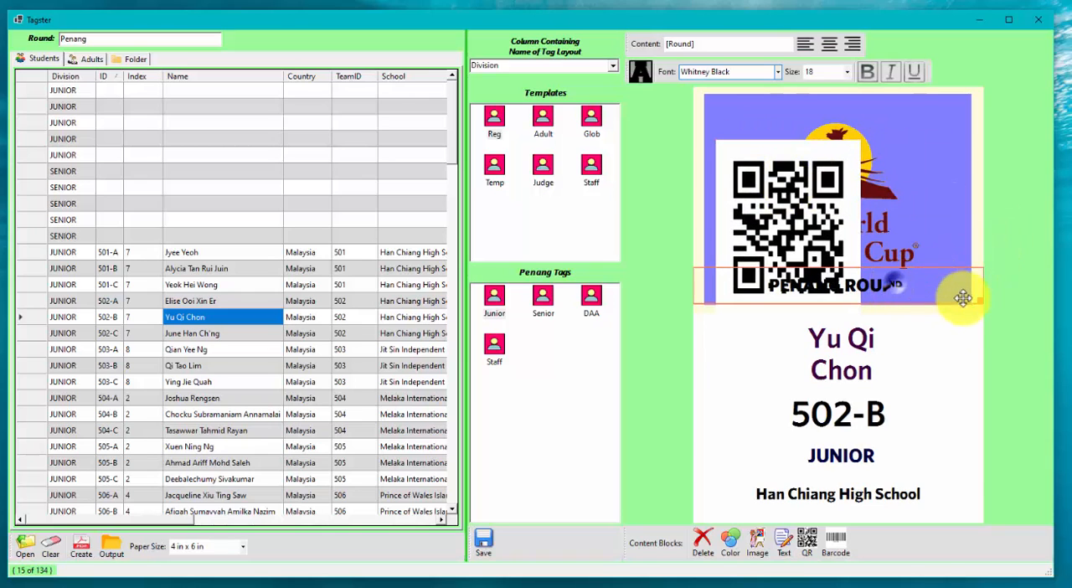
pyautogui.moveTo(976, 300); pyautogui.dragTo(877, 303)
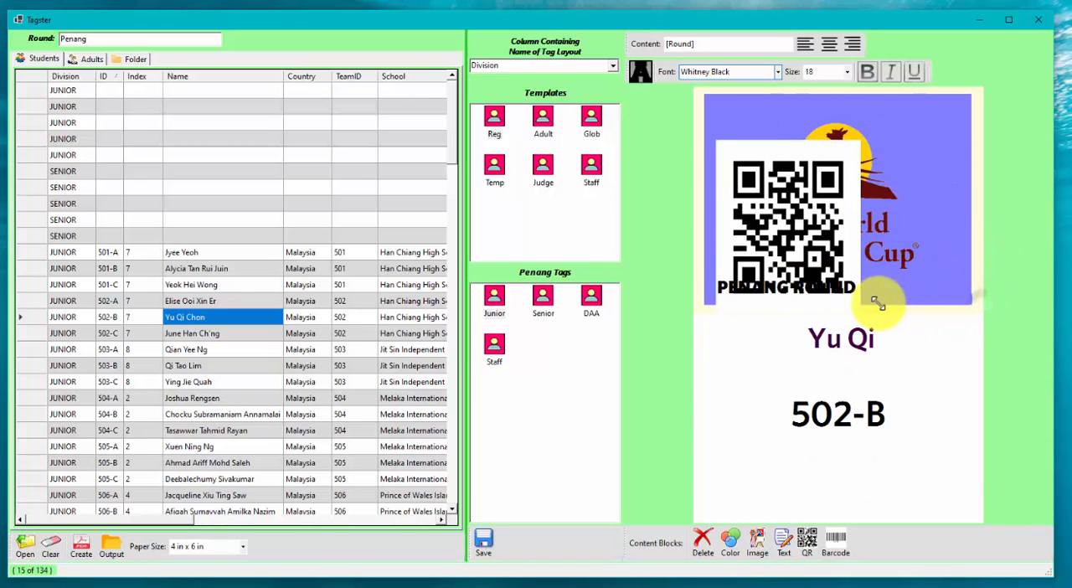
pyautogui.click(838, 204)
pyautogui.moveTo(789, 196); pyautogui.dragTo(877, 190)
pyautogui.moveTo(955, 290); pyautogui.dragTo(944, 132)
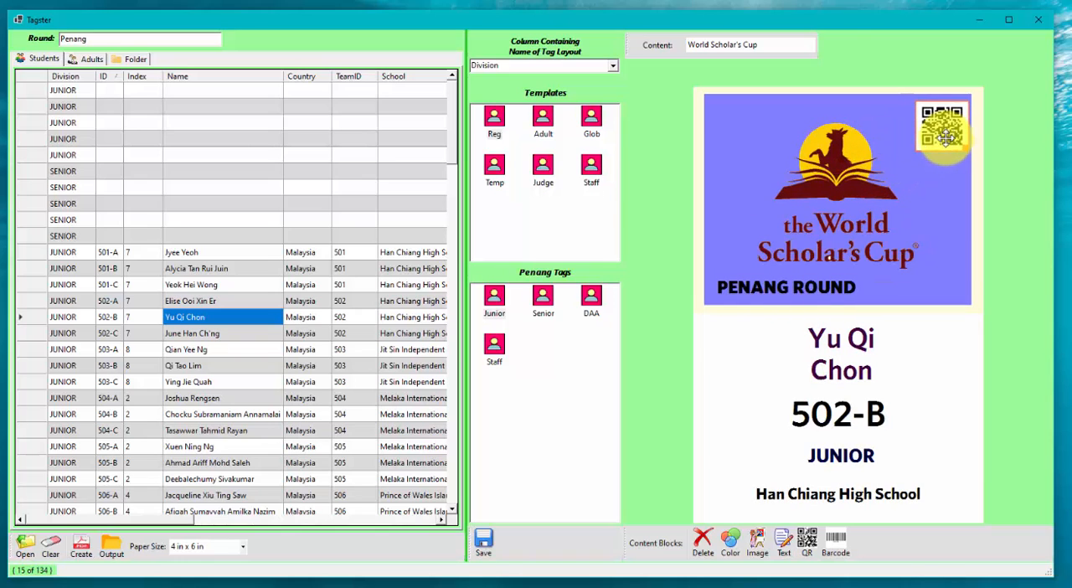
# Step: Widen the [Round] text block so that its text is centred under the logo again
pyautogui.click(855, 297)
pyautogui.moveTo(806, 296)
pyautogui.mouseDown()
pyautogui.moveTo(830, 290)
pyautogui.moveTo(811, 290)
pyautogui.mouseUp()
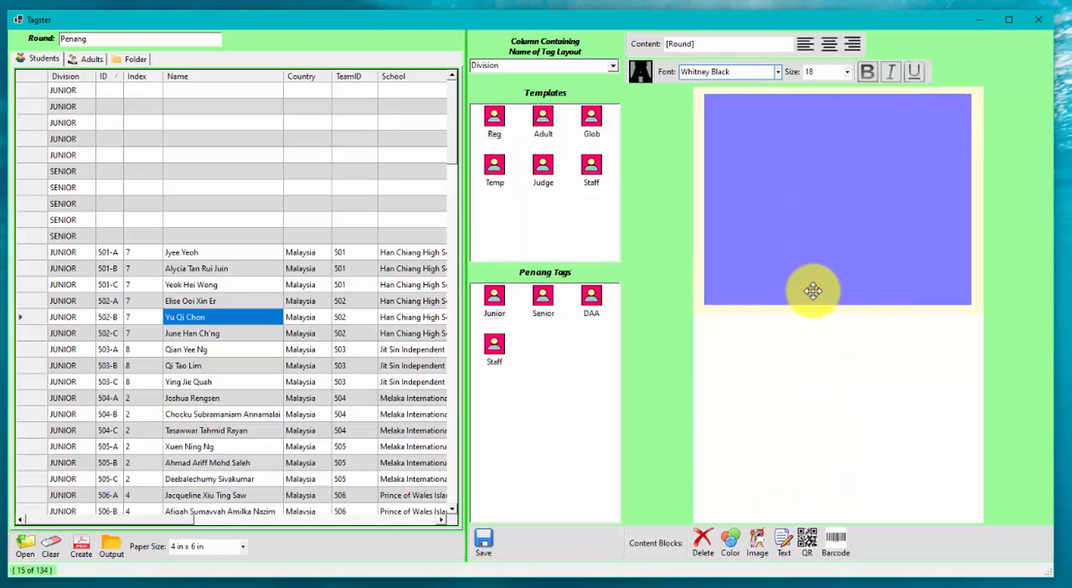
pyautogui.moveTo(888, 301); pyautogui.dragTo(959, 296)
pyautogui.click(942, 339)
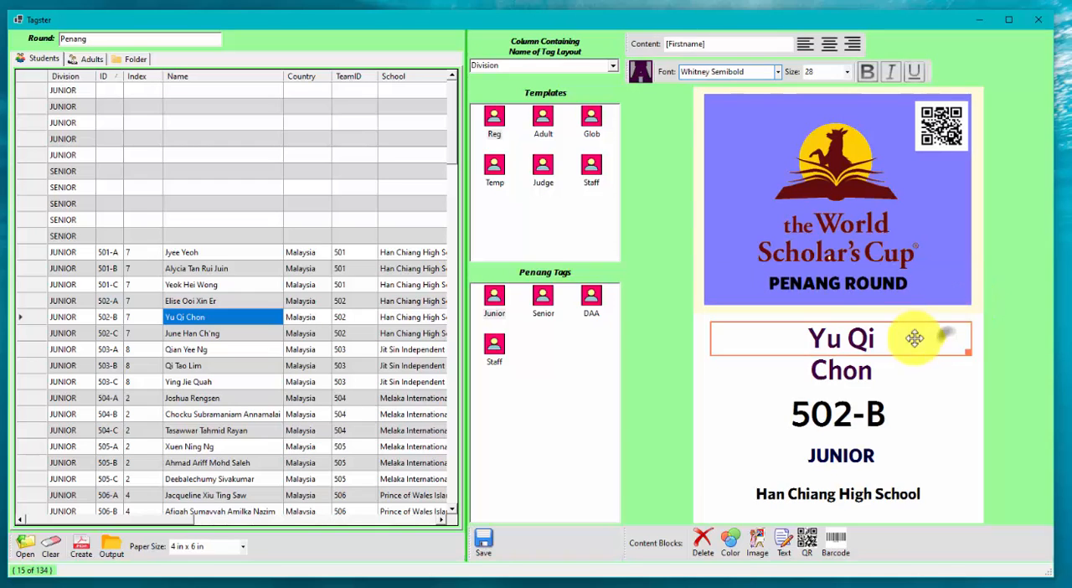
# Step: Replace the QR code block's content with [ID]-[Firstname] [Lastname]
pyautogui.click(913, 188)
pyautogui.click(942, 124)
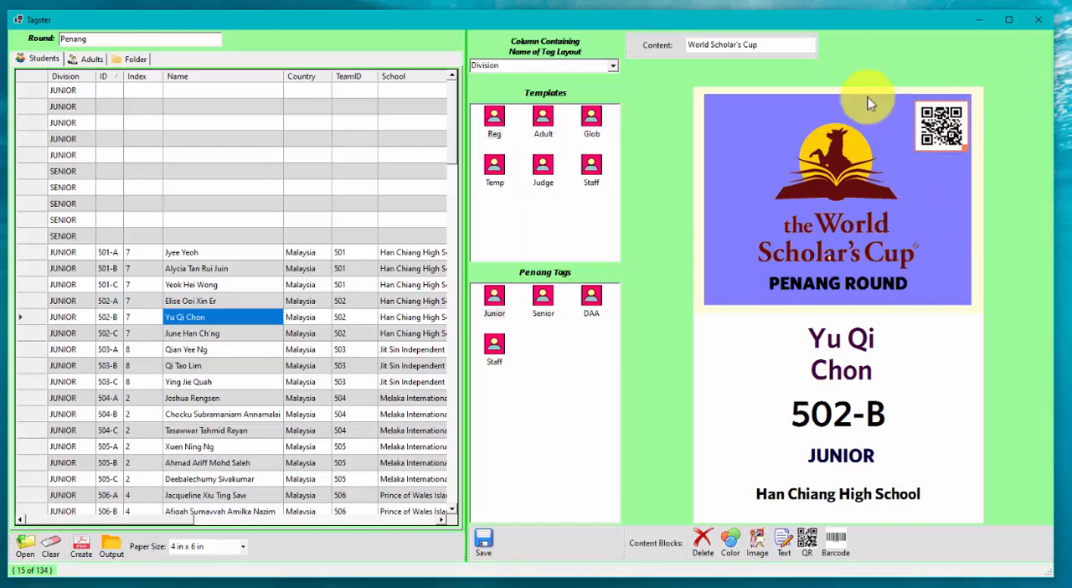
pyautogui.click(766, 51)
pyautogui.moveTo(765, 50); pyautogui.dragTo(618, 53)
pyautogui.press('BackSpace')
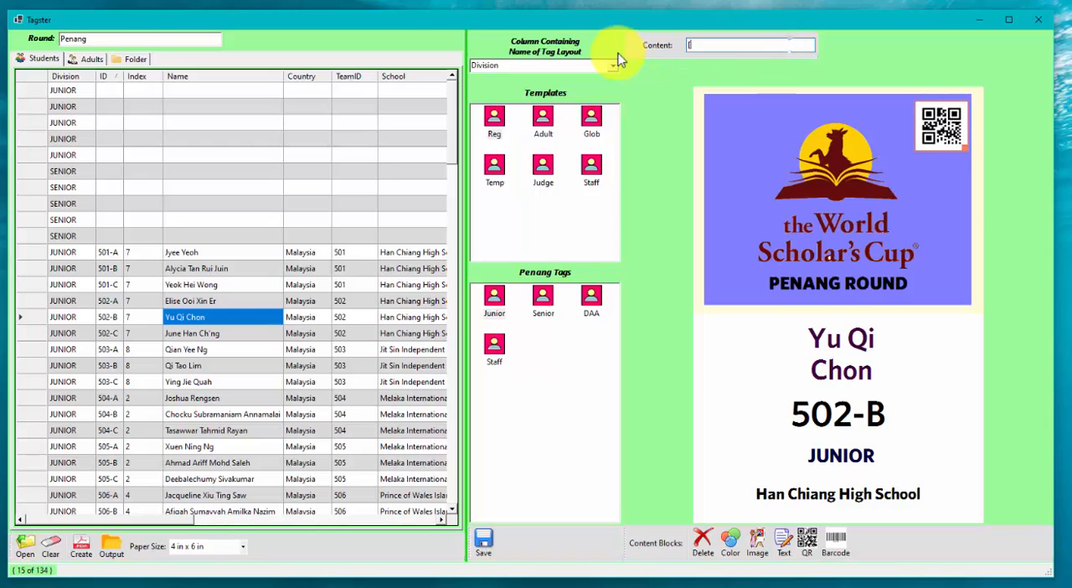
pyautogui.write('[Firstname')
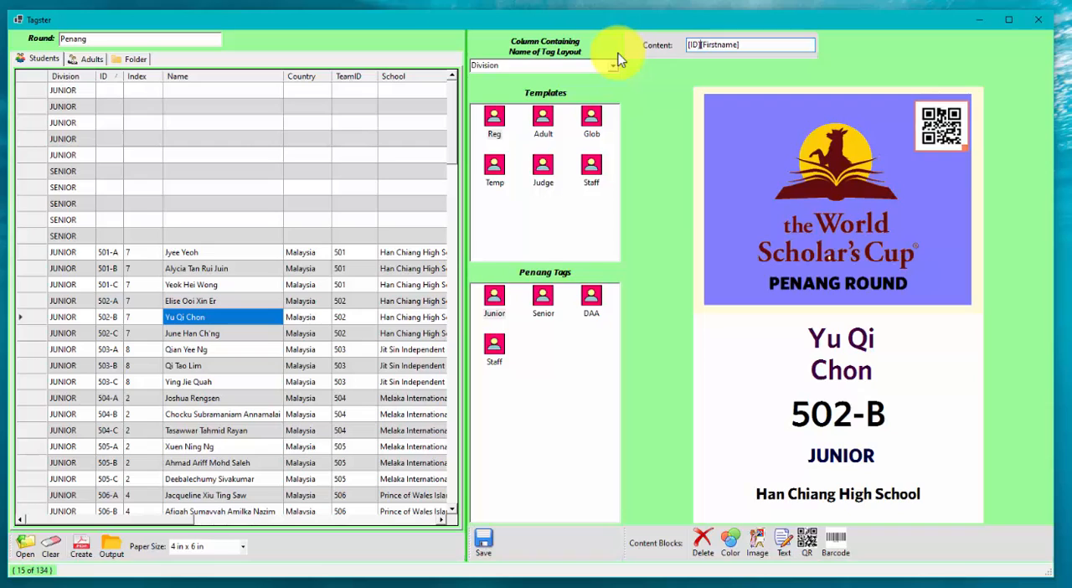
pyautogui.write('-[Firstname]')
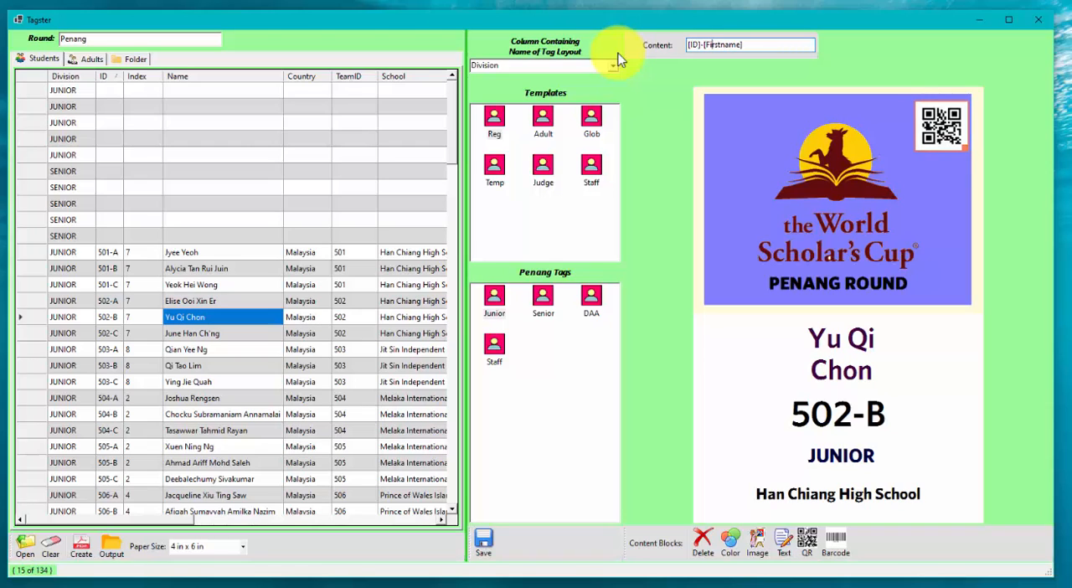
pyautogui.write(' [')
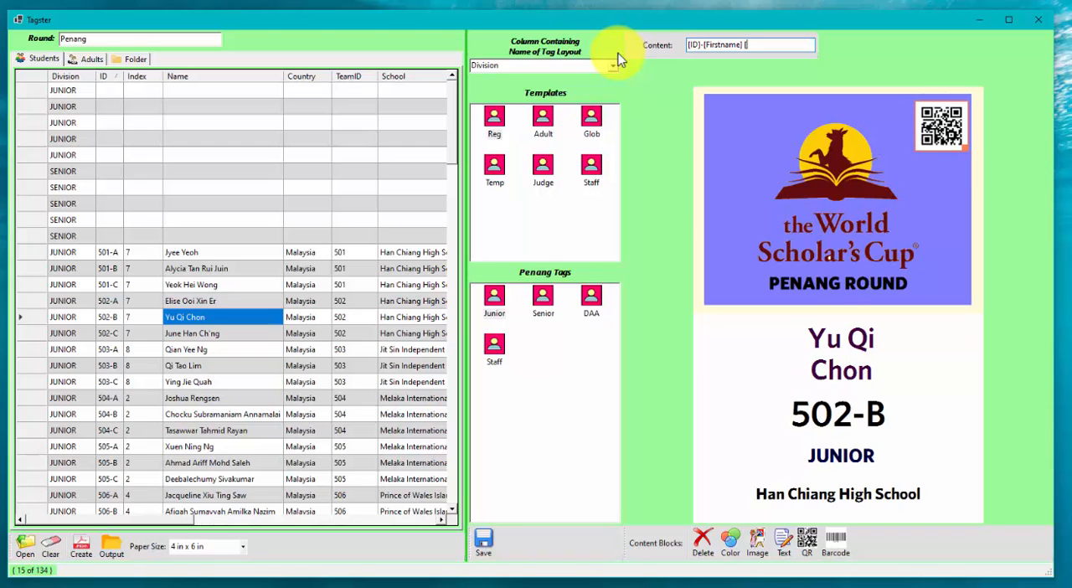
pyautogui.write('Lastn')
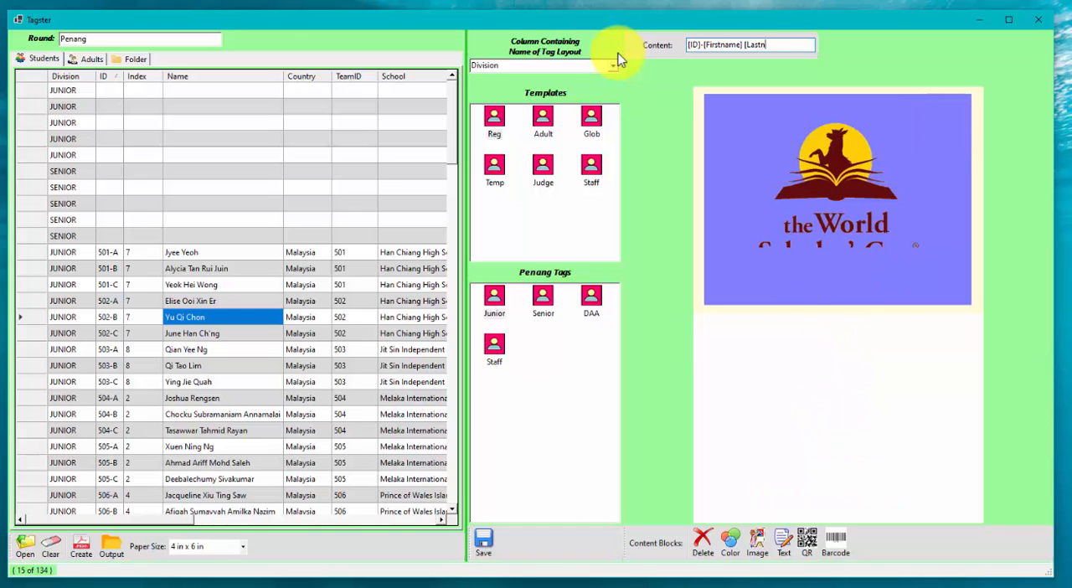
pyautogui.write('ame]')
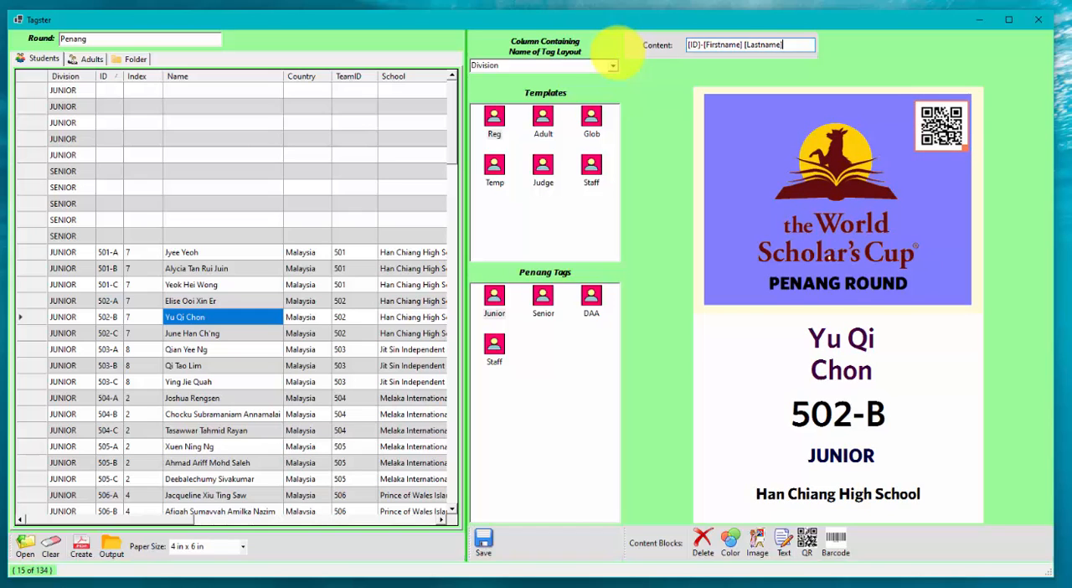
# Step: Append " - [School]" to the QR code block's content
pyautogui.click(932, 120)
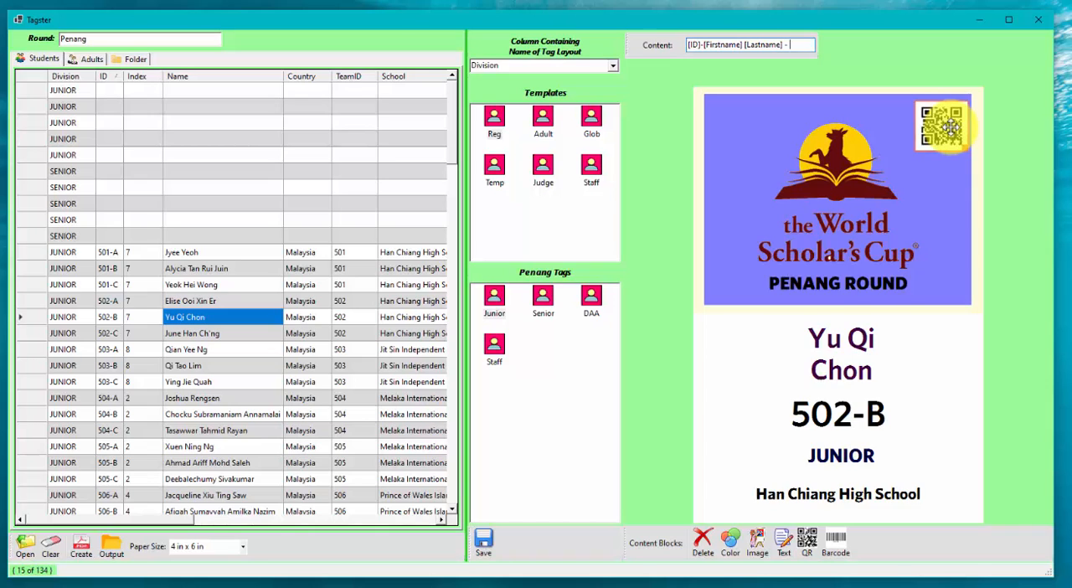
pyautogui.write('- [School]')
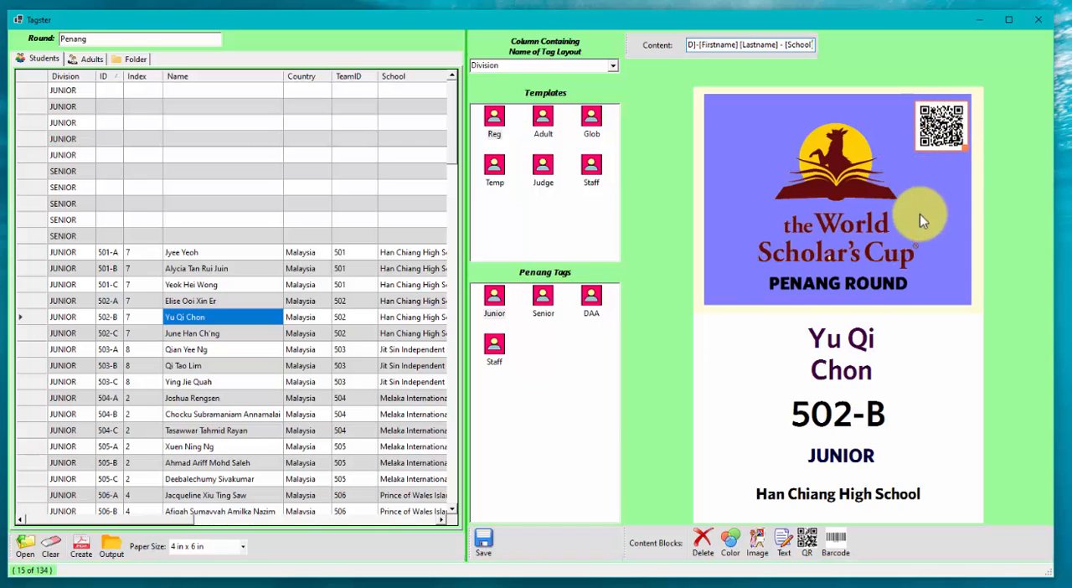
# Step: Preview the Junior tag with the QR code for several different students in the list
pyautogui.click(805, 412)
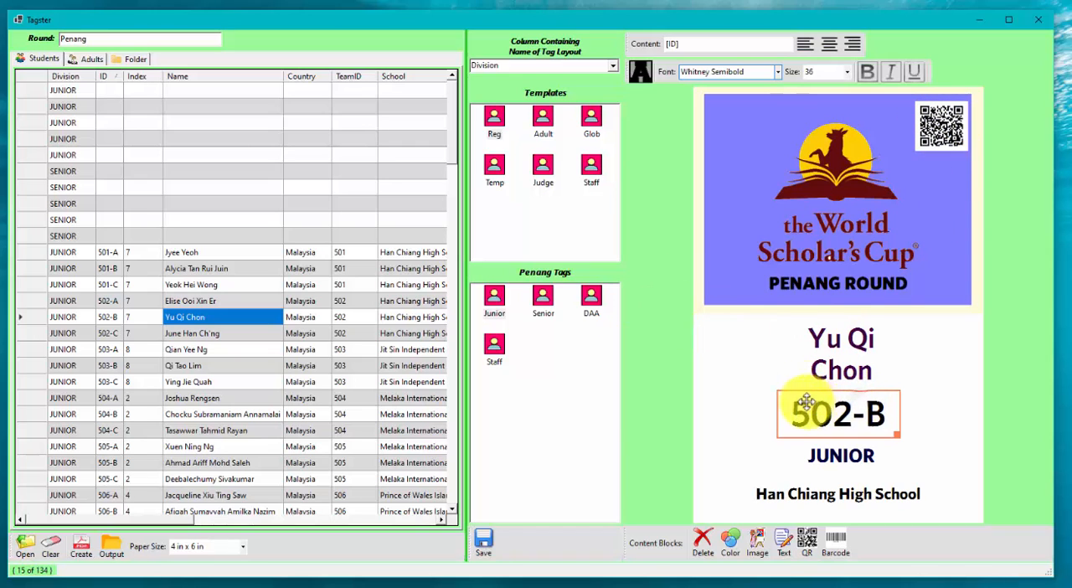
pyautogui.click(211, 350)
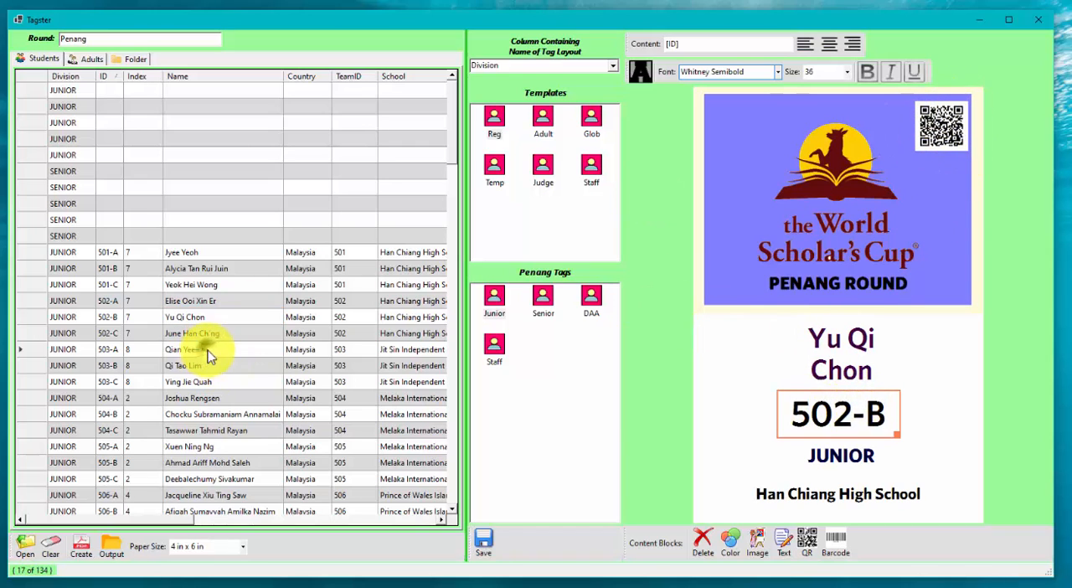
pyautogui.click(210, 399)
pyautogui.click(217, 432)
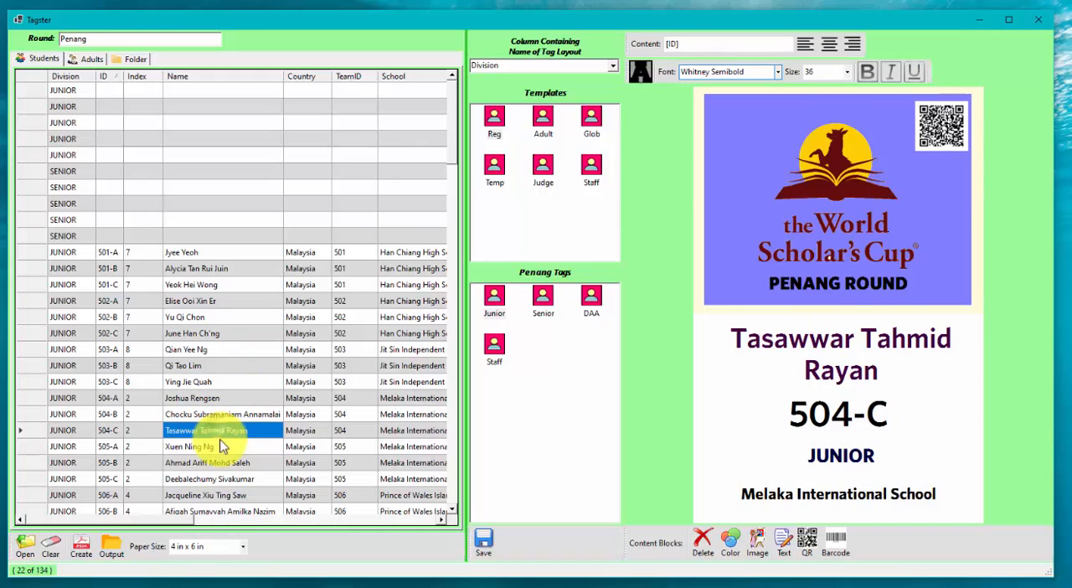
pyautogui.click(216, 465)
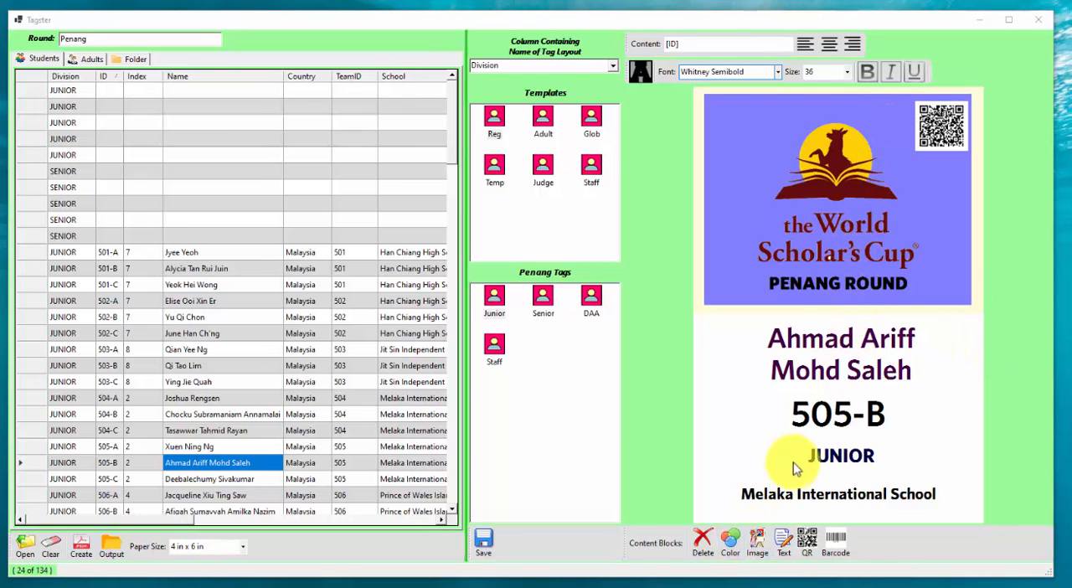
# Step: Check the [ID] text block's content and add a new text field to the tag
pyautogui.click(819, 413)
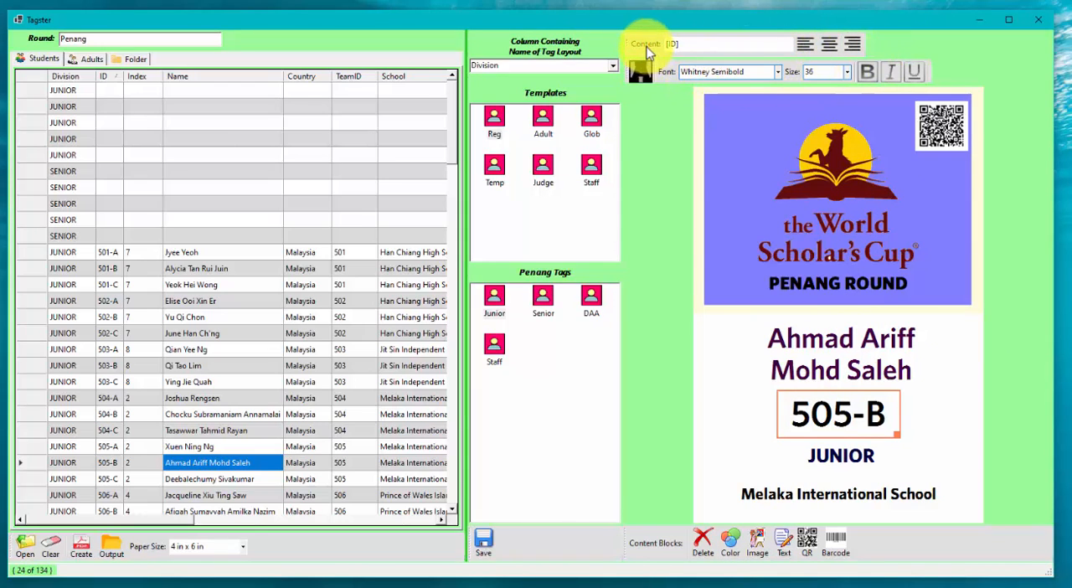
pyautogui.click(697, 48)
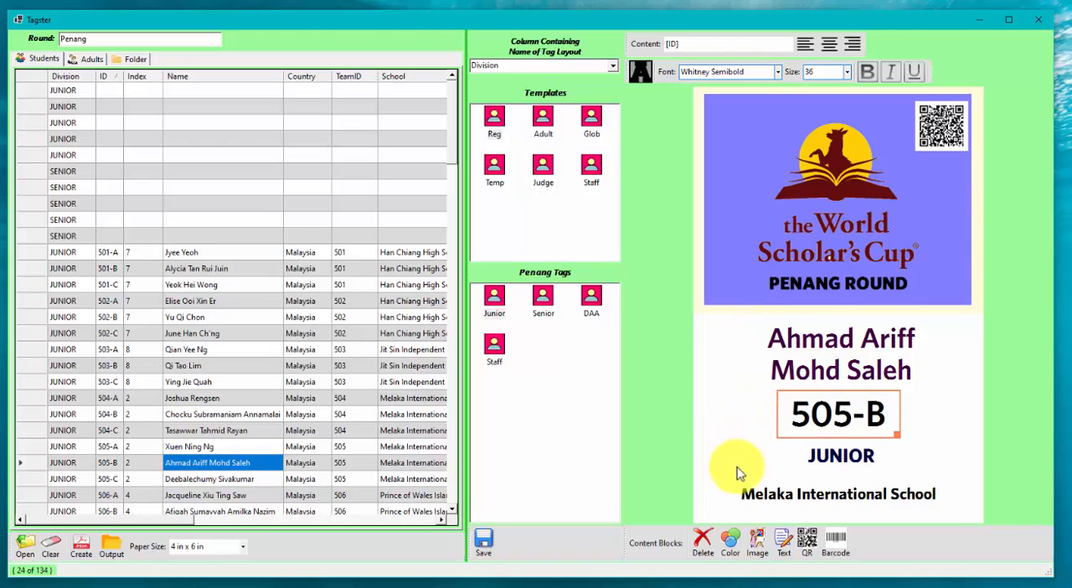
pyautogui.click(786, 555)
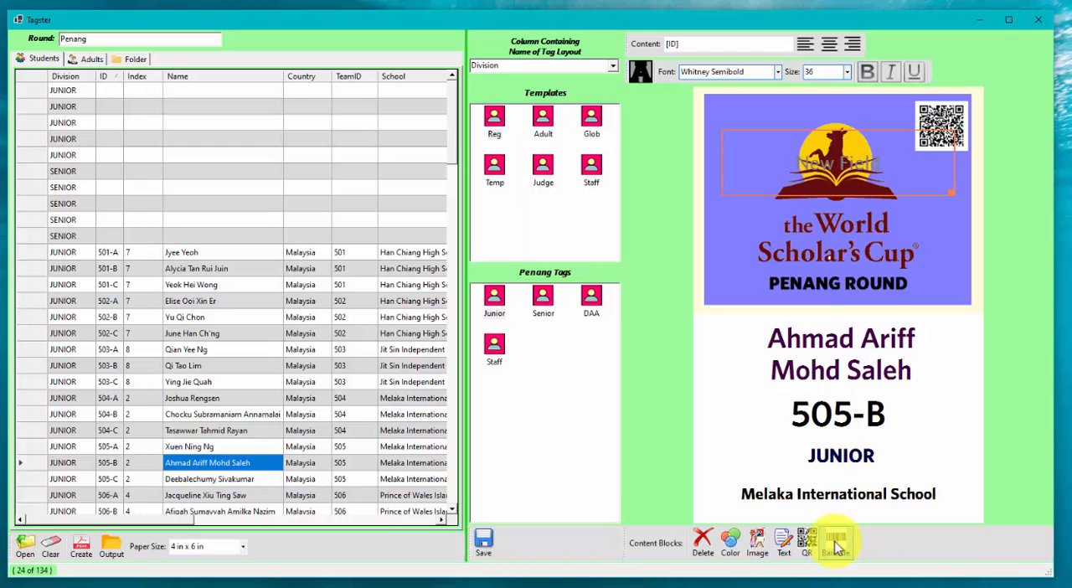
# Step: Check the [Round] text block and the QR code block, and delete the unused "New Field" text block from the Junior tag
pyautogui.click(929, 295)
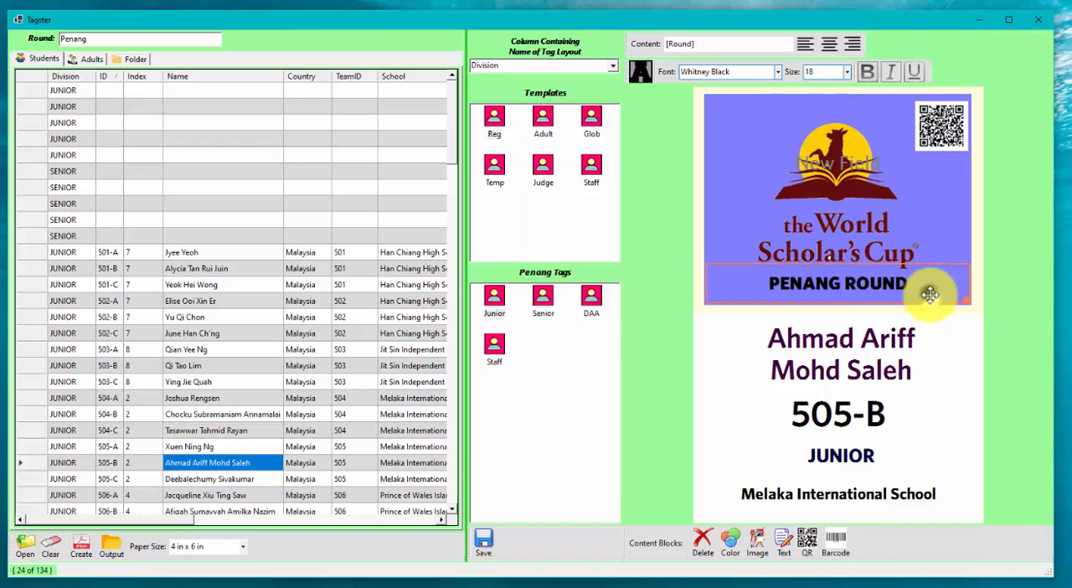
pyautogui.click(957, 142)
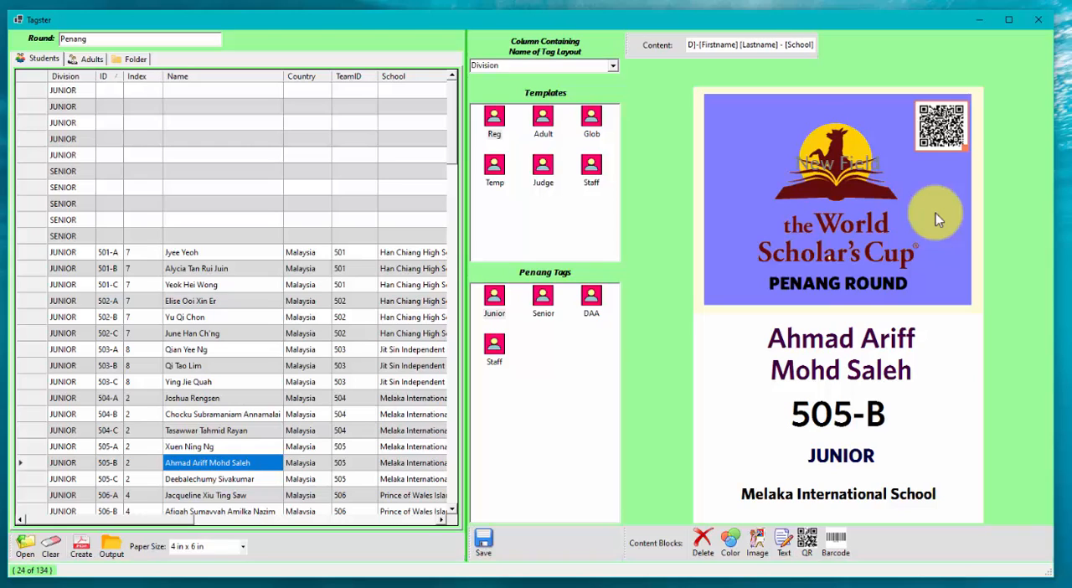
pyautogui.click(834, 165)
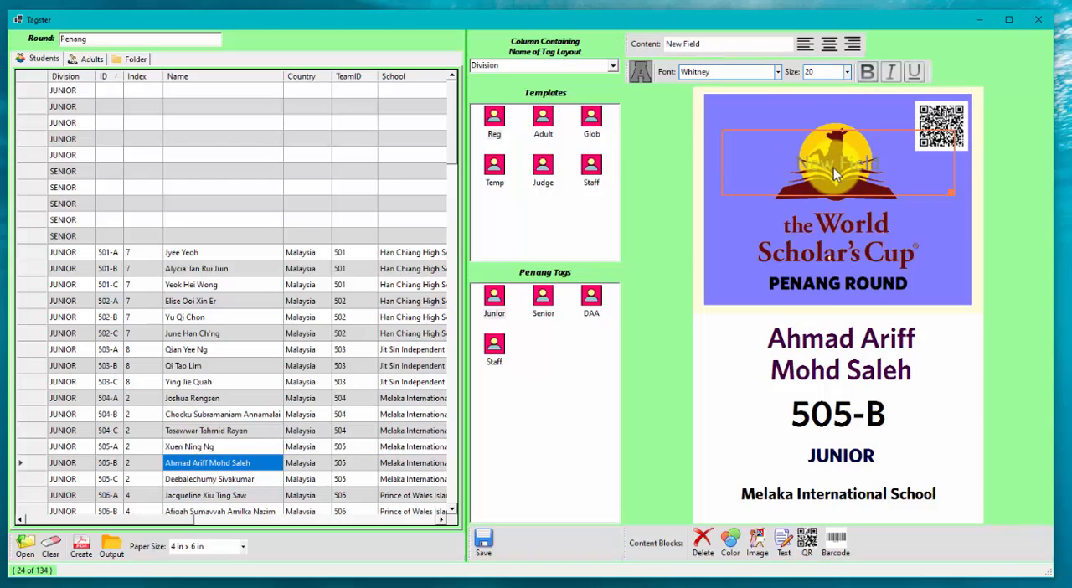
pyautogui.click(702, 546)
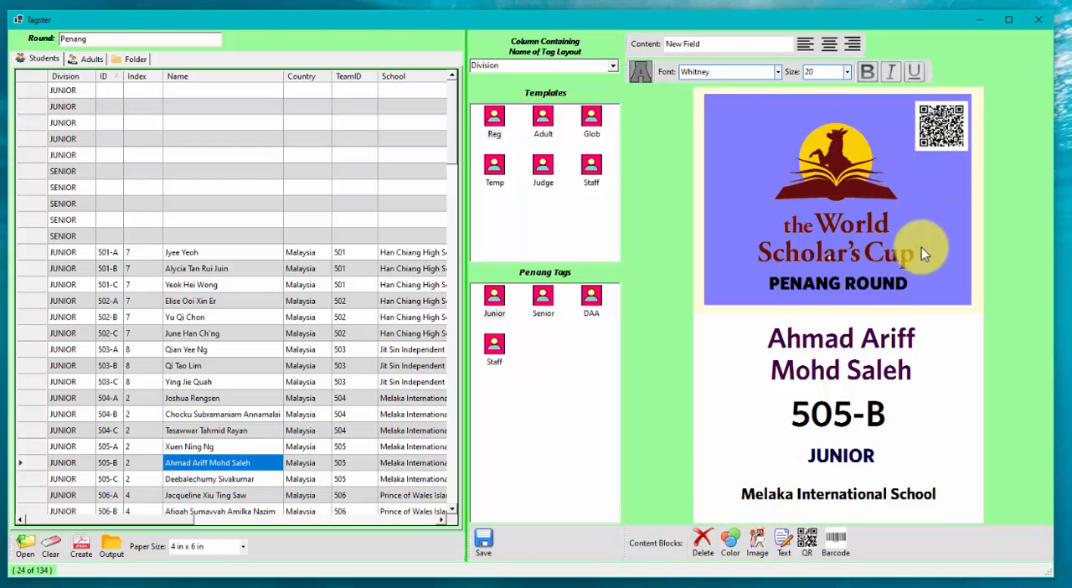
# Step: Preview the tags of several Junior and Senior students in the list to compare the two division layouts
pyautogui.scroll(-10, 261, 345)
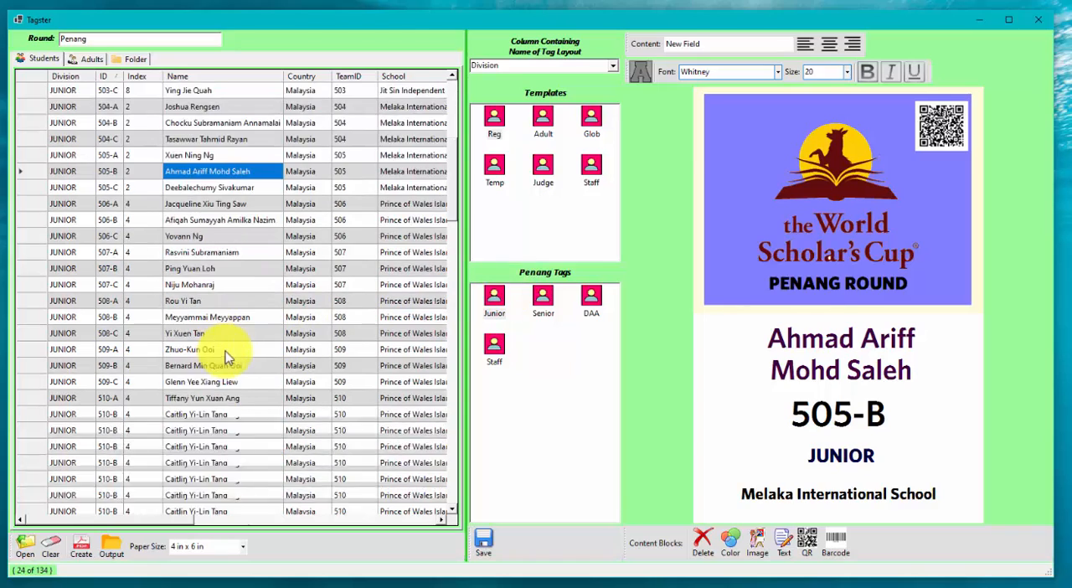
pyautogui.click(209, 333)
pyautogui.scroll(-13, 210, 350)
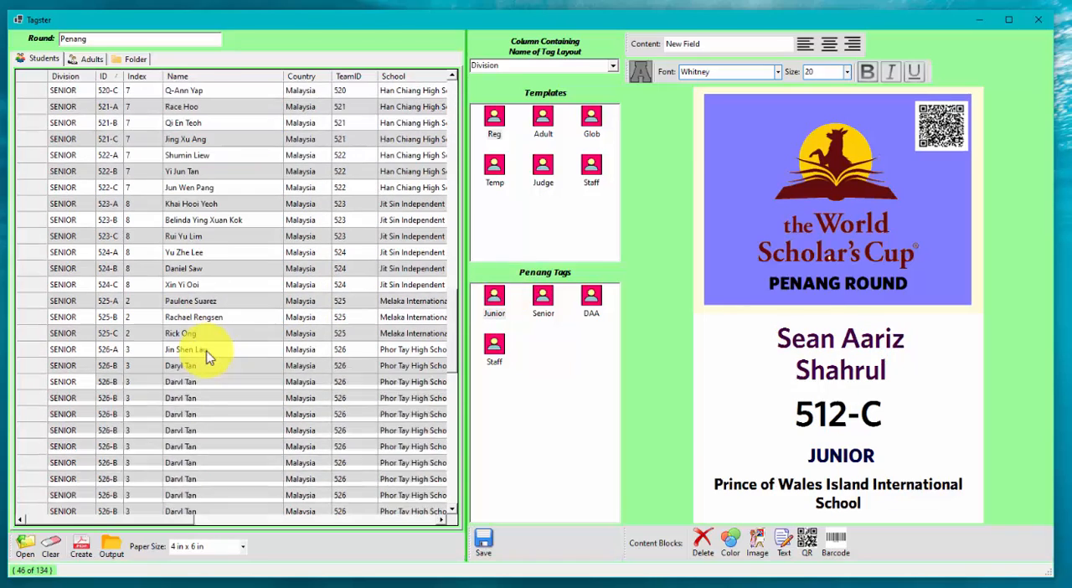
pyautogui.click(212, 350)
pyautogui.scroll(11, 210, 350)
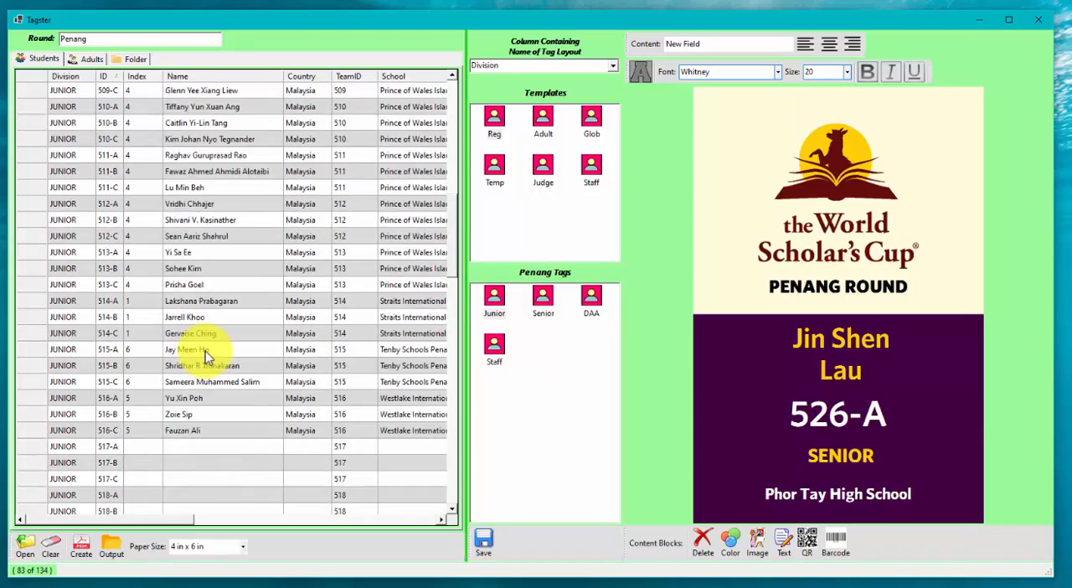
pyautogui.click(212, 268)
pyautogui.scroll(-11, 232, 394)
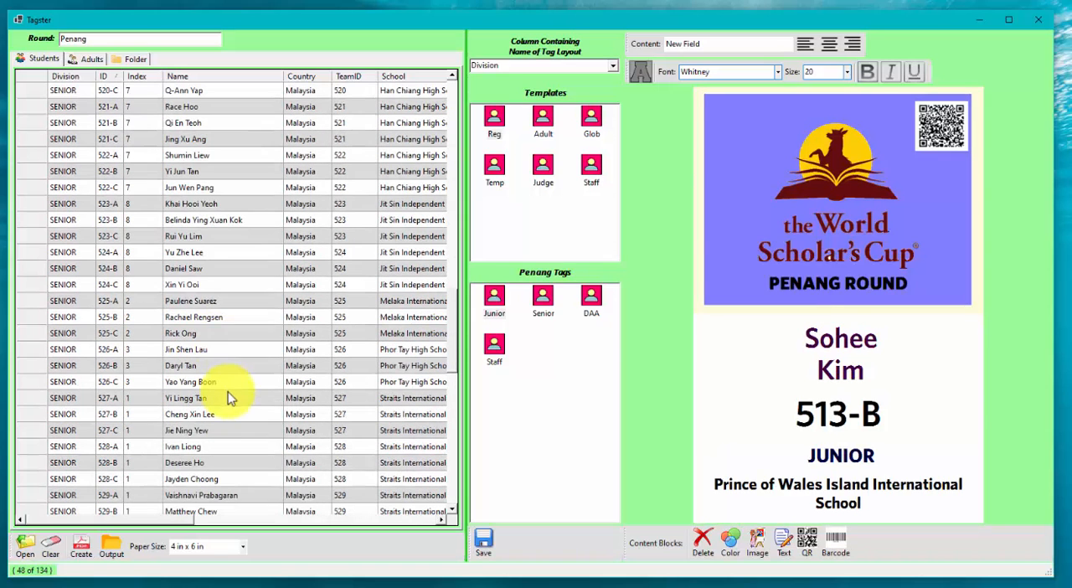
pyautogui.click(230, 427)
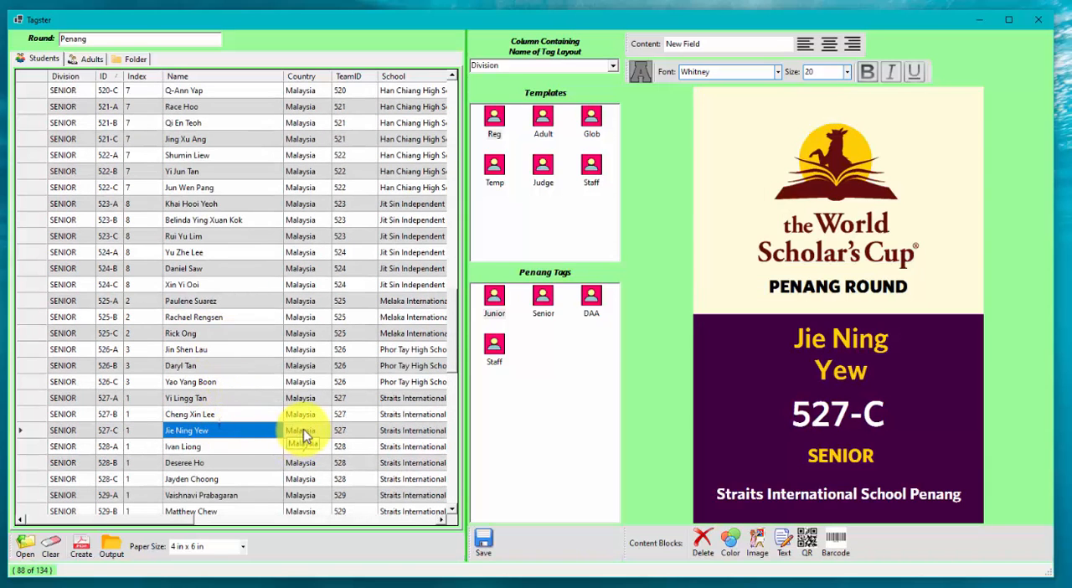